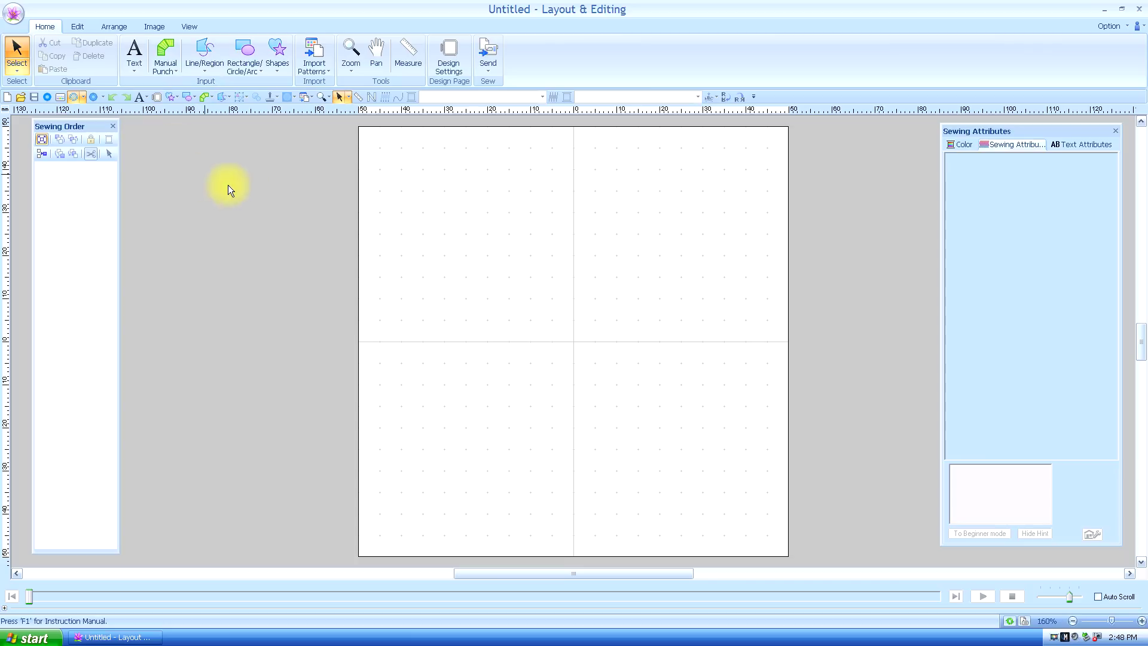
Step: Import the snake image file onto the design page as a backdrop
click(153, 28)
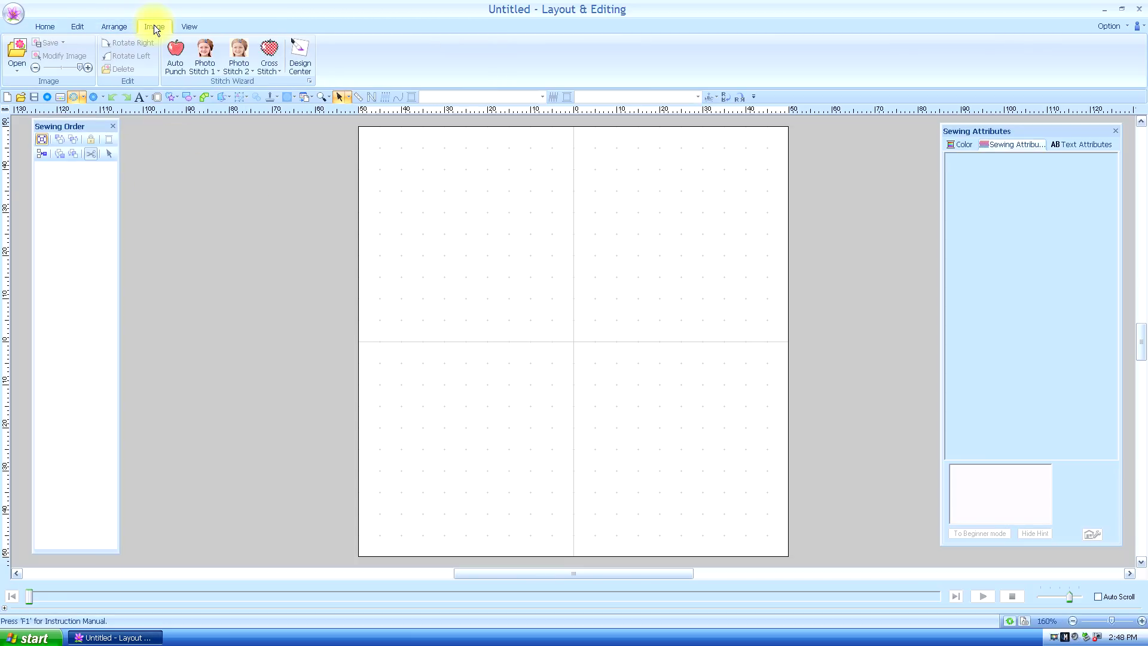
click(16, 55)
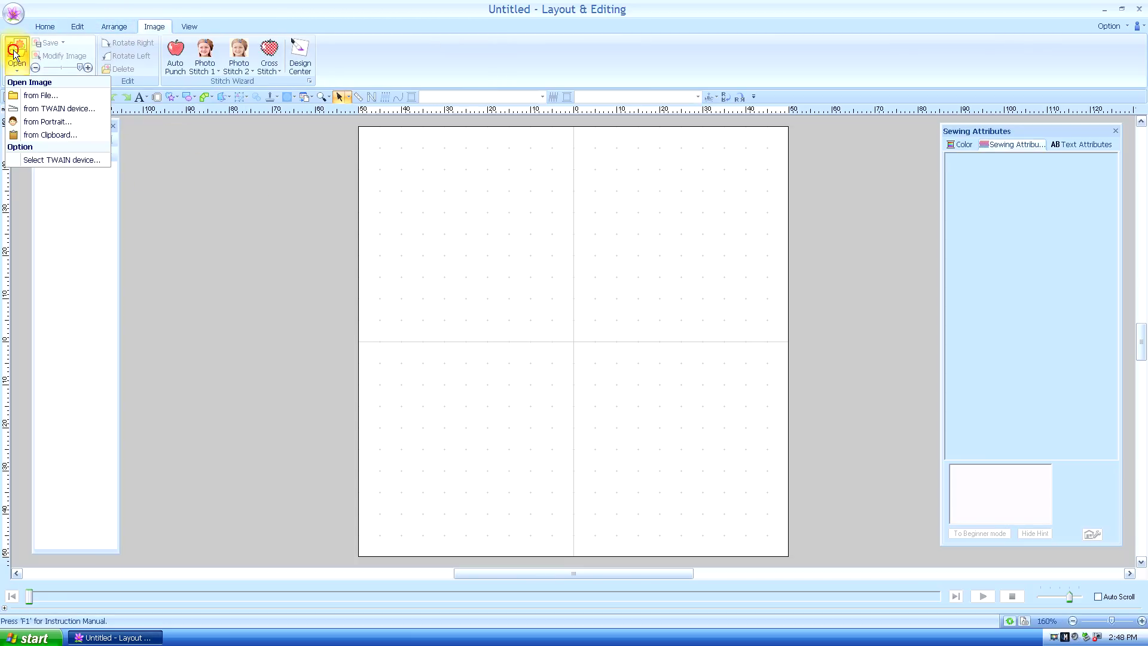
click(27, 95)
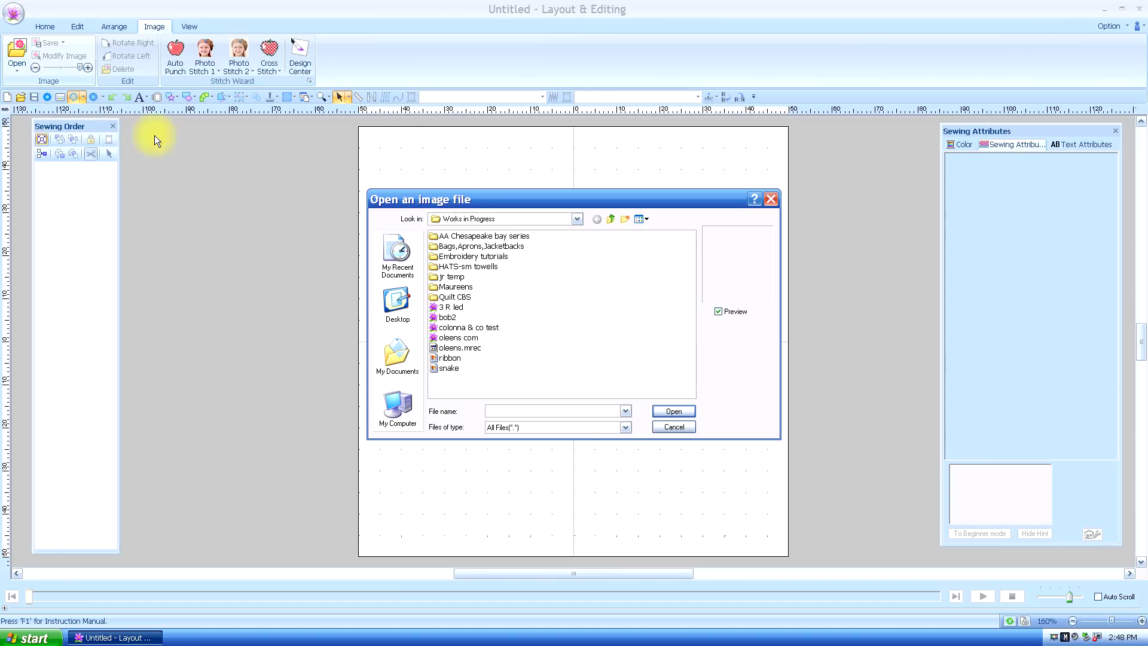
click(448, 369)
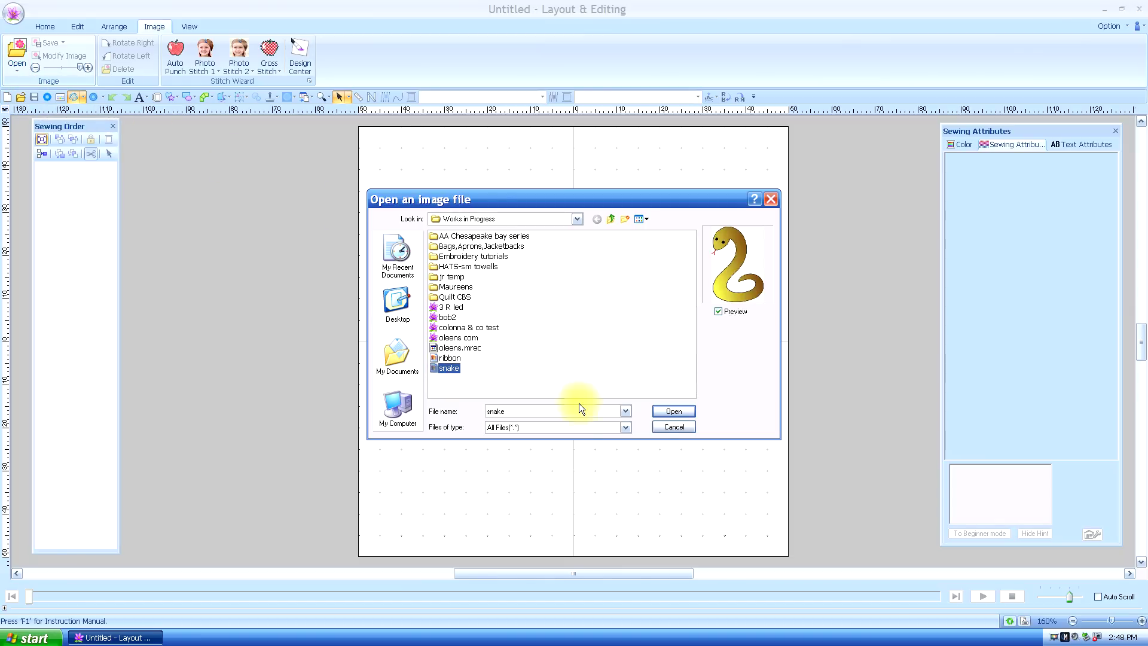
click(674, 411)
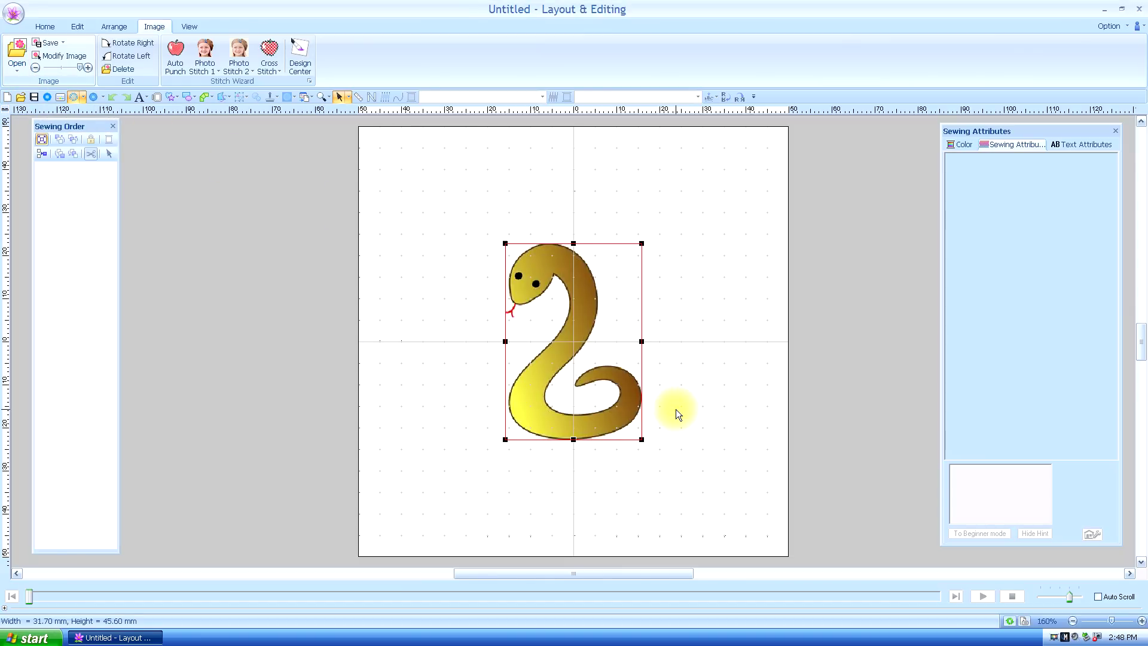
Step: Deselect the picture and zoom in on a box drawn around the snake
click(438, 258)
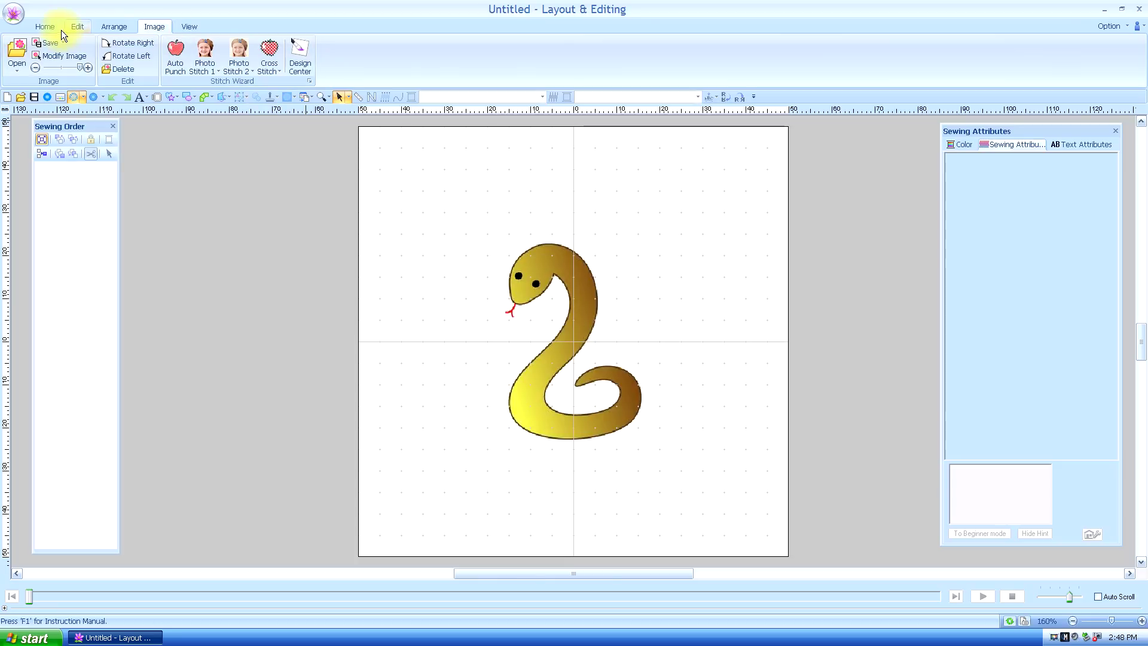
click(45, 27)
click(350, 48)
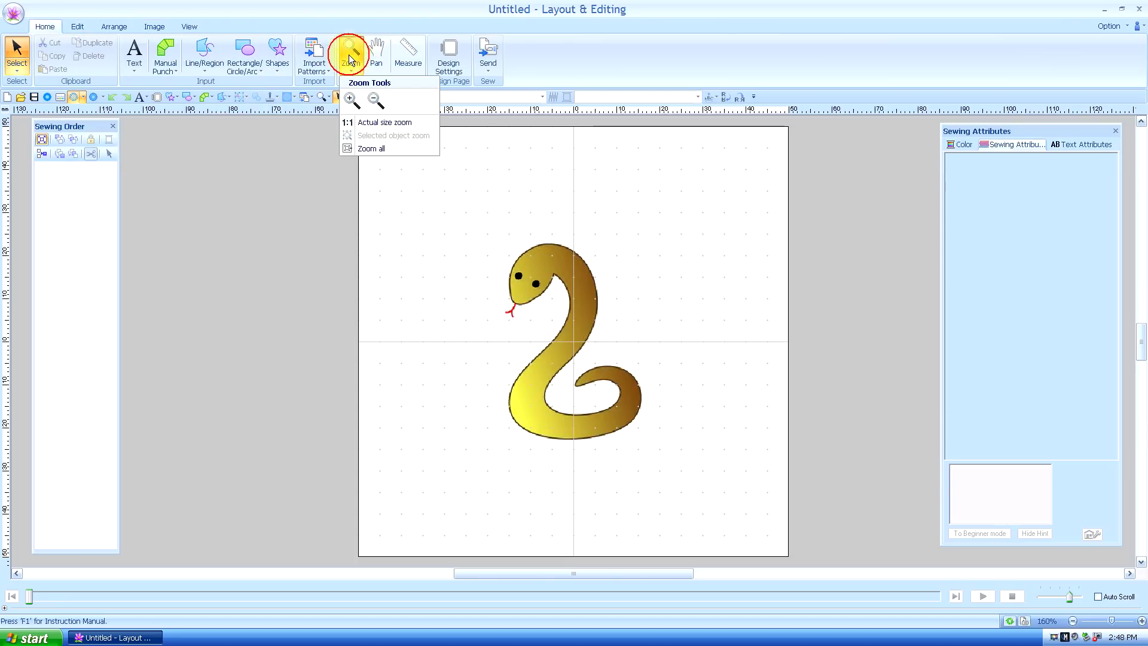
click(351, 102)
drag(476, 222, 679, 475)
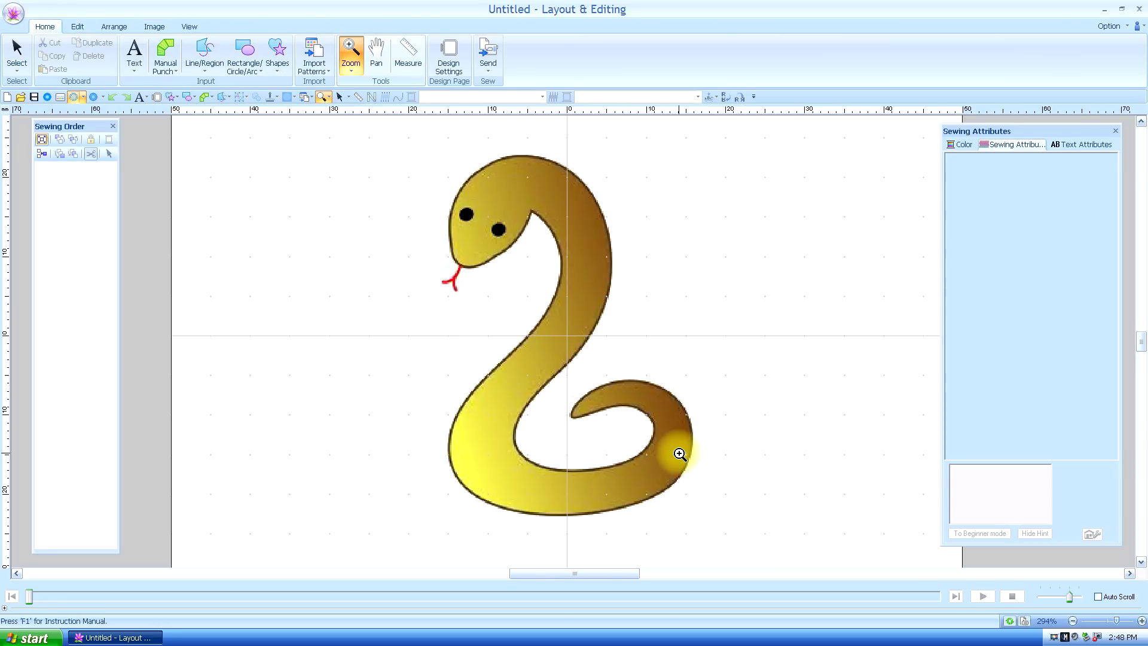
Step: Trace the snake's neck, body and head edges with the region outline tool as a 1.1 mm zigzag line
click(205, 58)
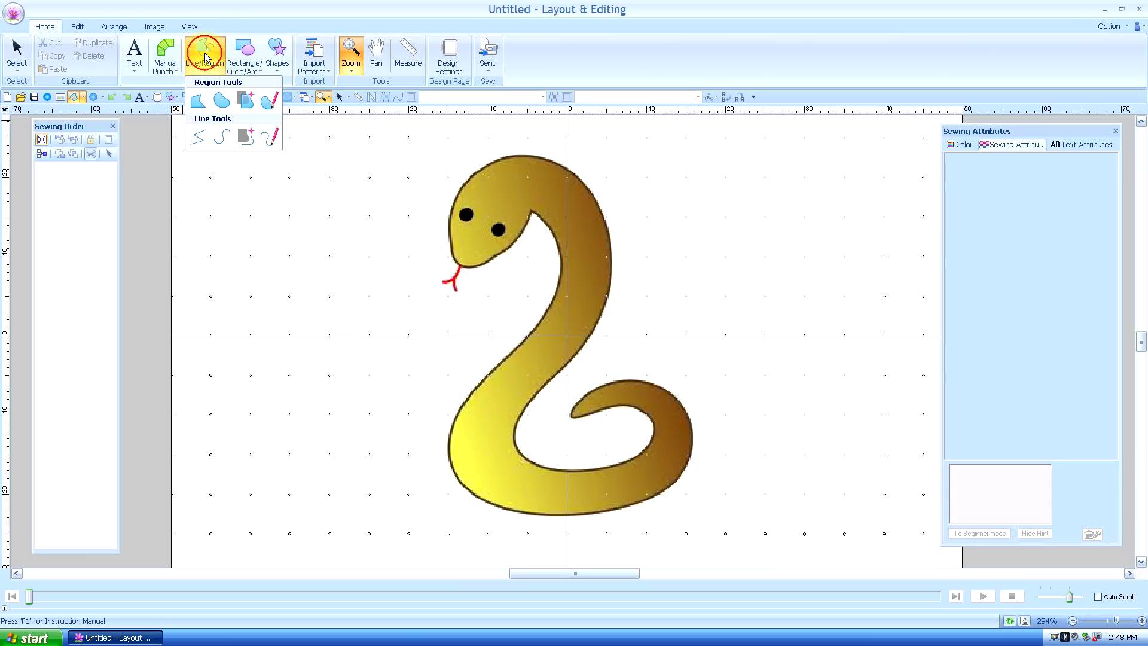
click(248, 101)
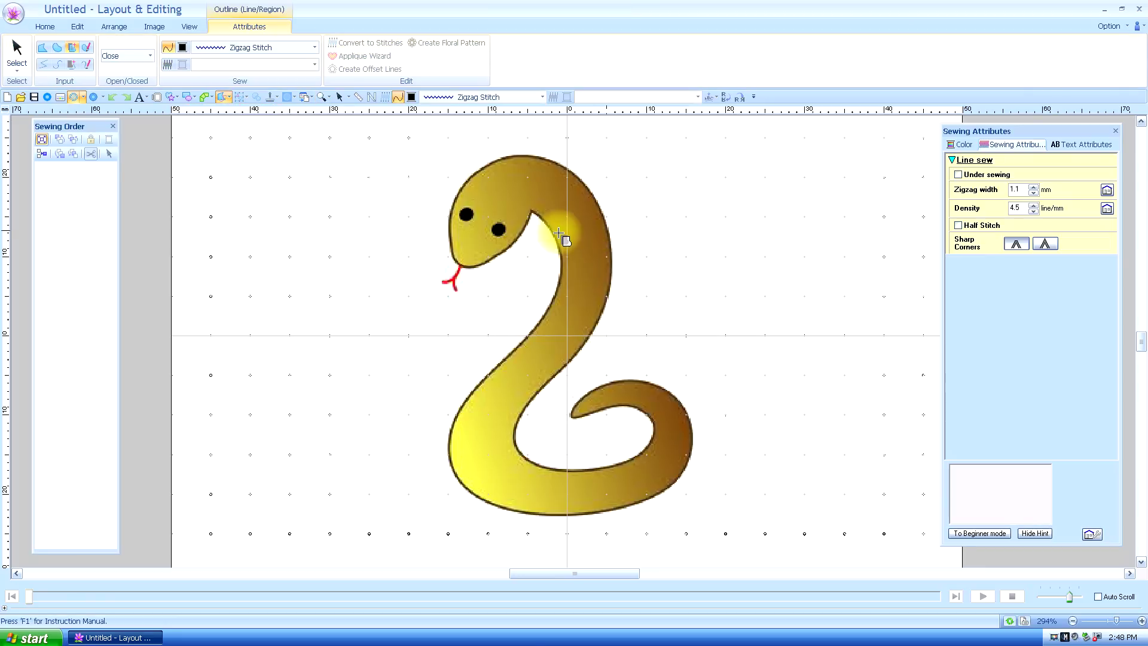
click(533, 212)
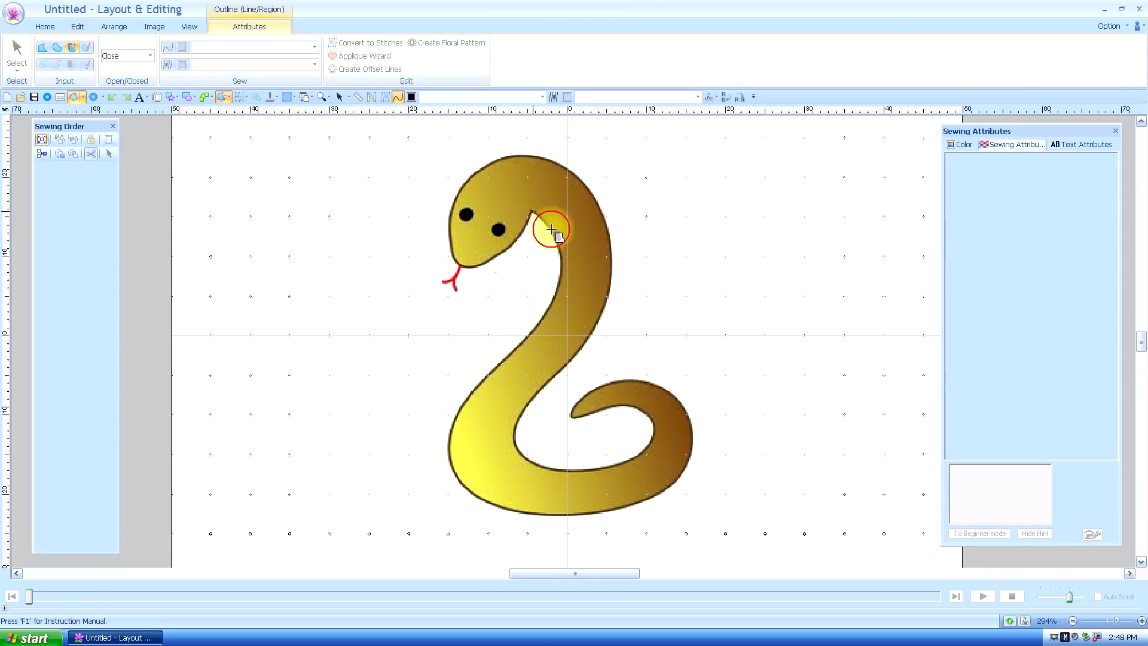
mouse_move(554, 233)
mouse_down()
mouse_move(560, 289)
mouse_move(559, 269)
mouse_move(527, 348)
mouse_move(489, 366)
mouse_move(500, 363)
mouse_move(455, 415)
mouse_move(451, 475)
mouse_move(525, 519)
mouse_move(615, 518)
mouse_move(688, 480)
mouse_move(691, 423)
mouse_move(668, 390)
mouse_move(610, 378)
mouse_move(578, 402)
mouse_up()
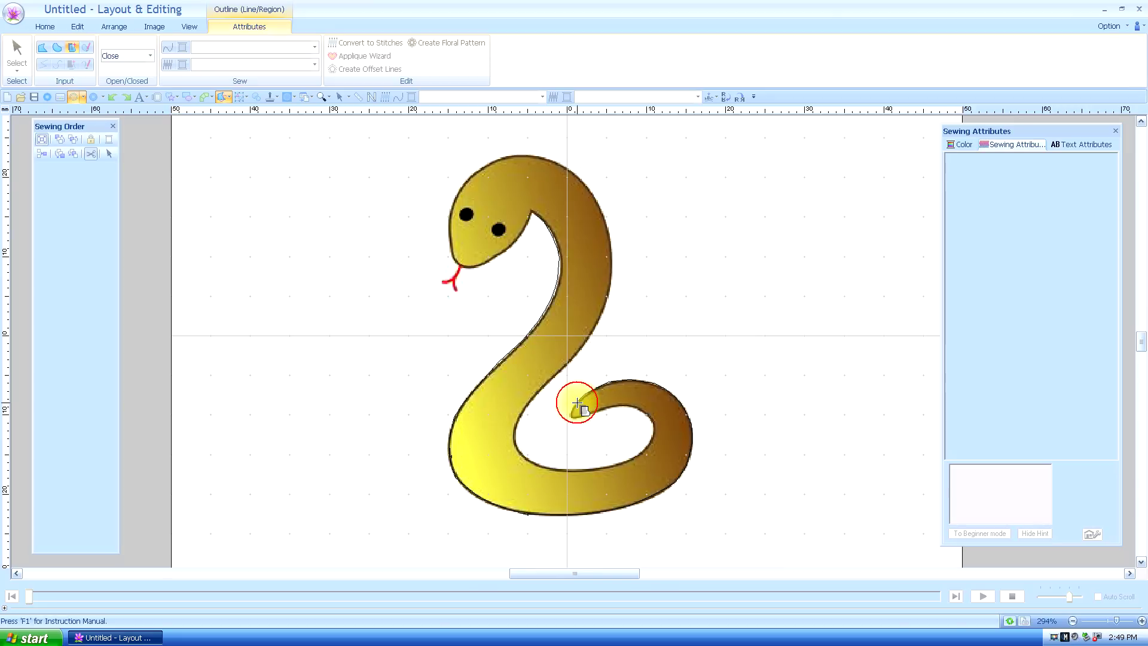
mouse_move(577, 402)
mouse_down()
mouse_move(591, 420)
mouse_move(644, 412)
mouse_move(655, 441)
mouse_move(646, 456)
mouse_move(568, 470)
mouse_move(526, 464)
mouse_move(518, 448)
mouse_move(514, 428)
mouse_move(546, 377)
mouse_move(598, 333)
mouse_move(617, 249)
mouse_move(585, 157)
mouse_move(575, 168)
mouse_move(520, 157)
mouse_up()
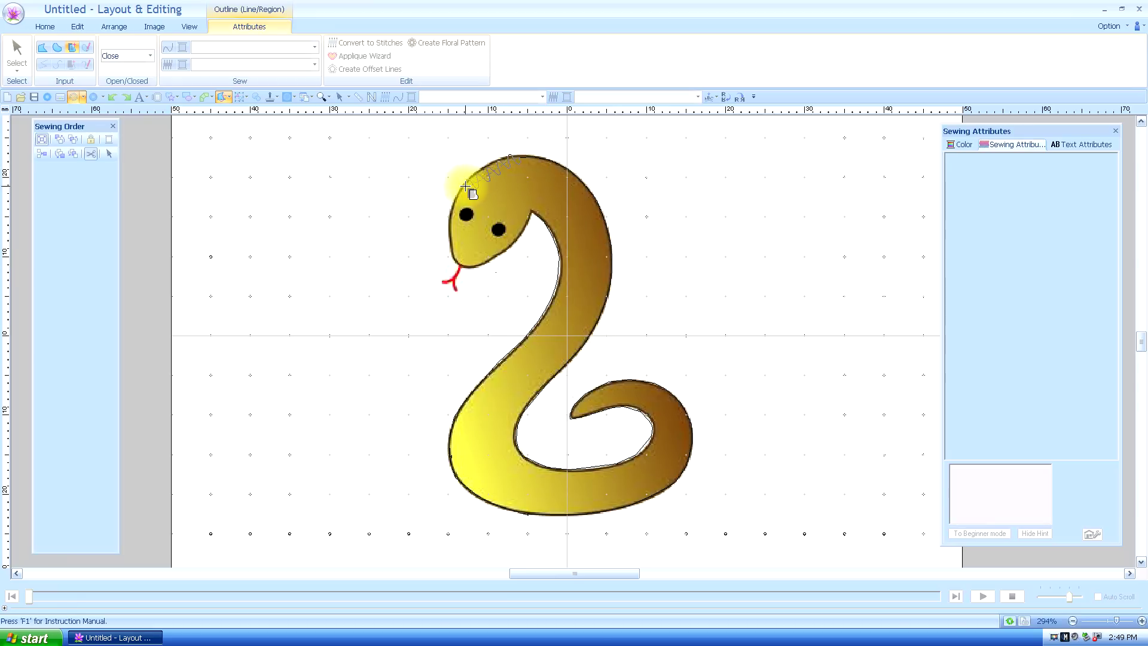
click(455, 204)
mouse_move(455, 204)
mouse_down()
mouse_move(448, 240)
mouse_move(466, 265)
mouse_move(504, 256)
mouse_move(529, 226)
mouse_up()
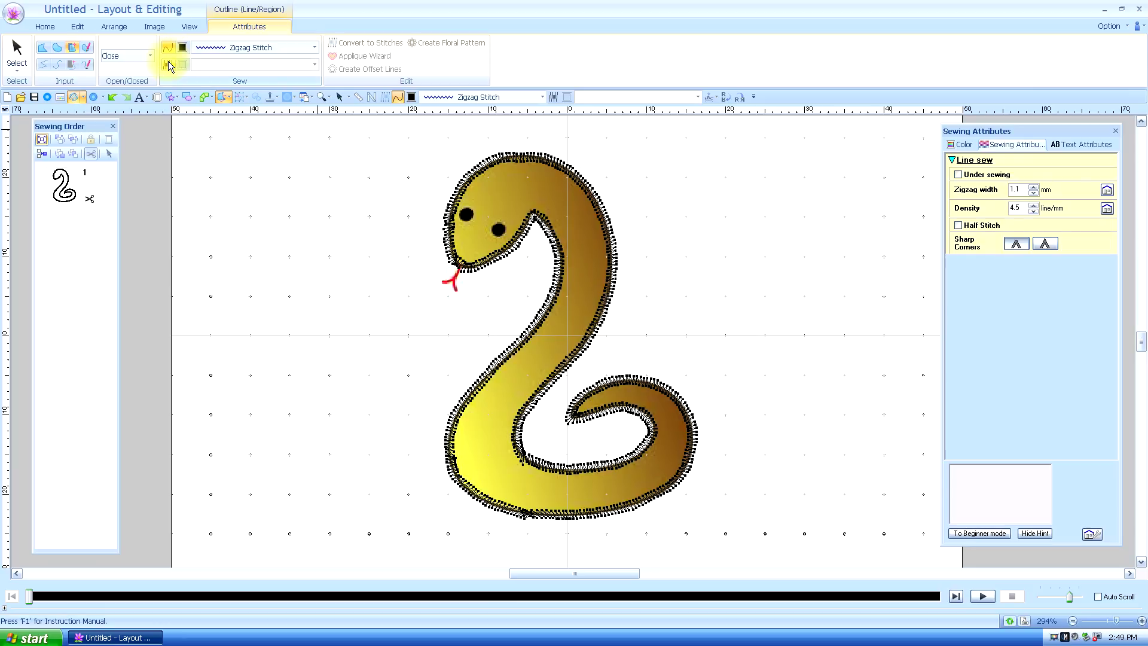
Step: Give the traced outline a green fill stitch, check the realistic preview, and drag it left
click(74, 62)
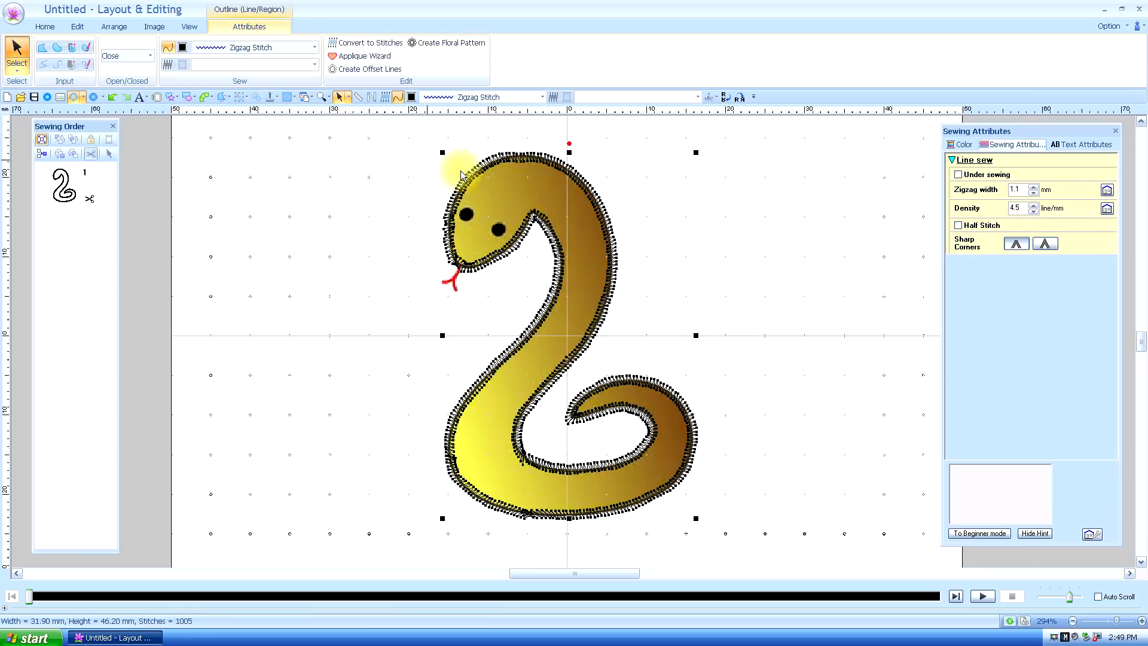
click(169, 63)
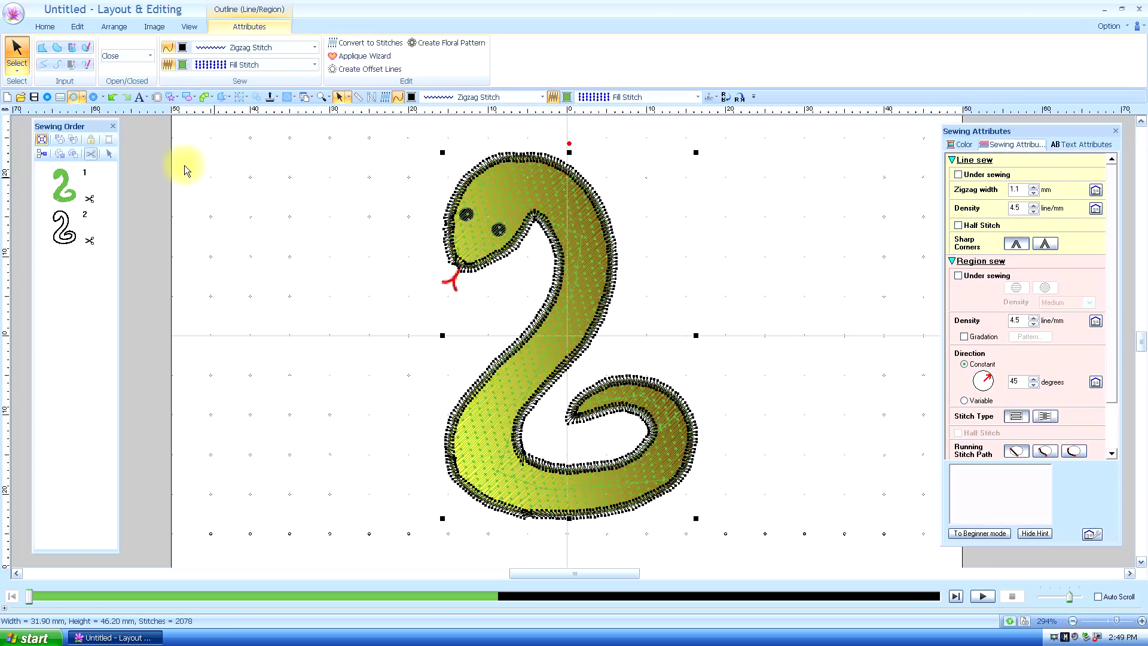
click(94, 98)
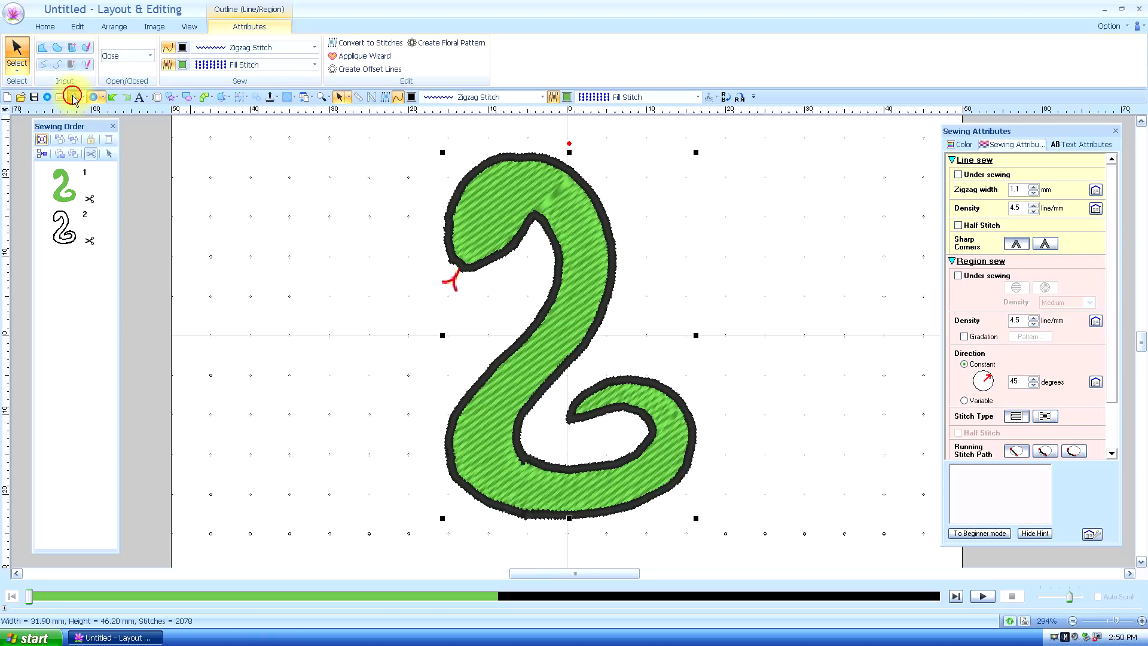
click(73, 98)
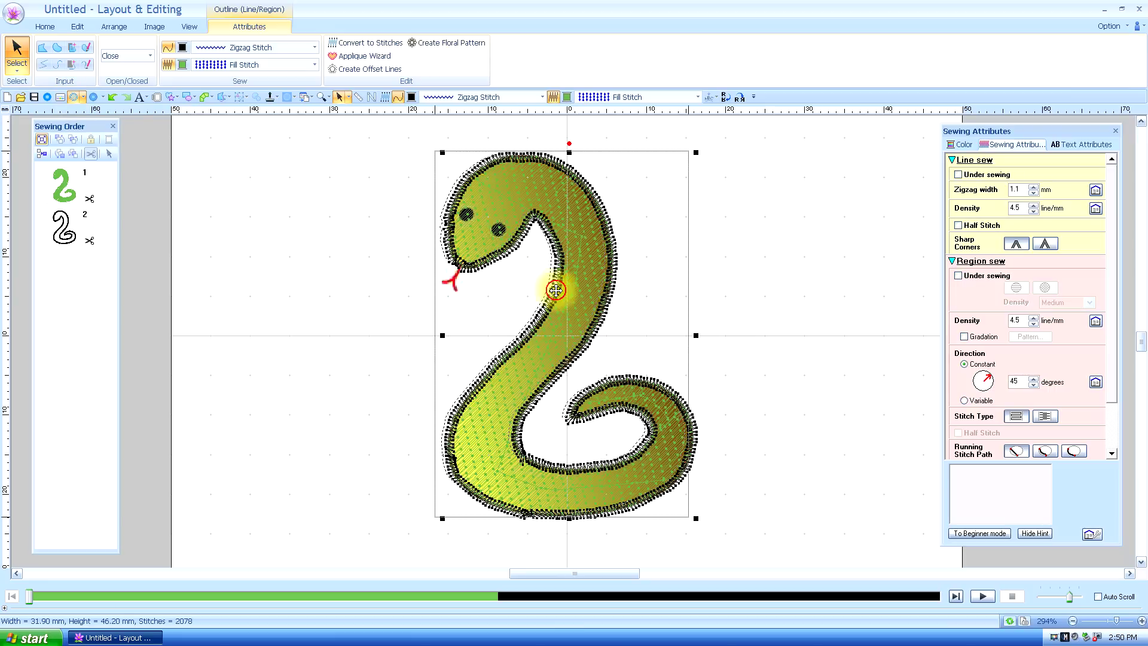
drag(556, 291, 42, 293)
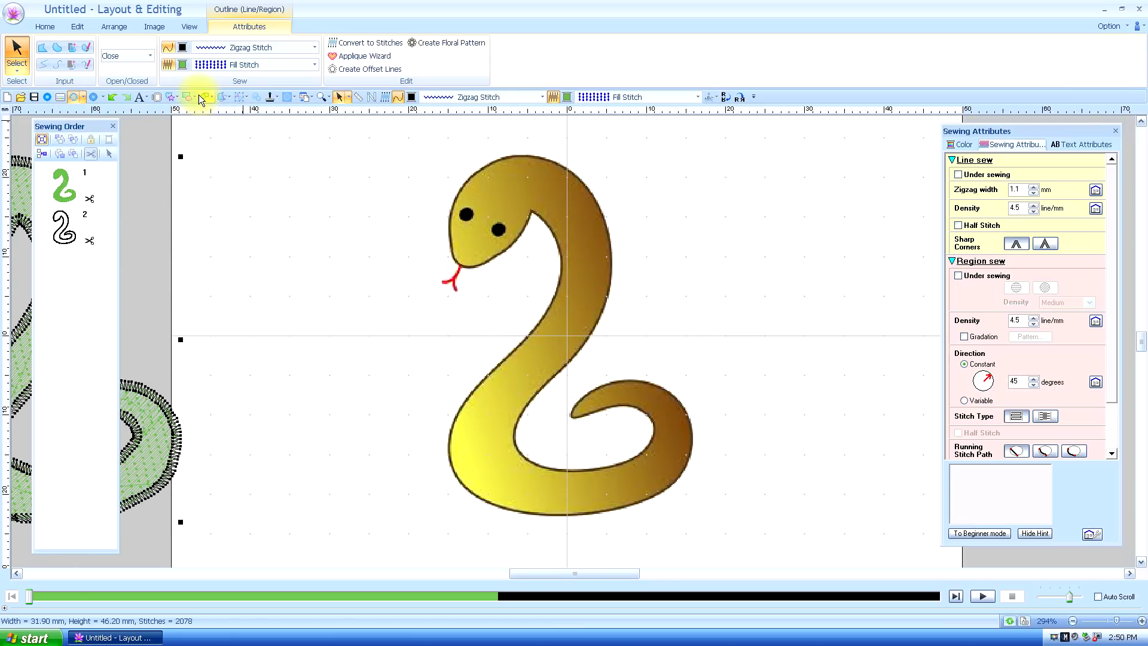
Step: Using Manual Punch with Curve input, punch alternating edge points along the snake's tail
click(42, 28)
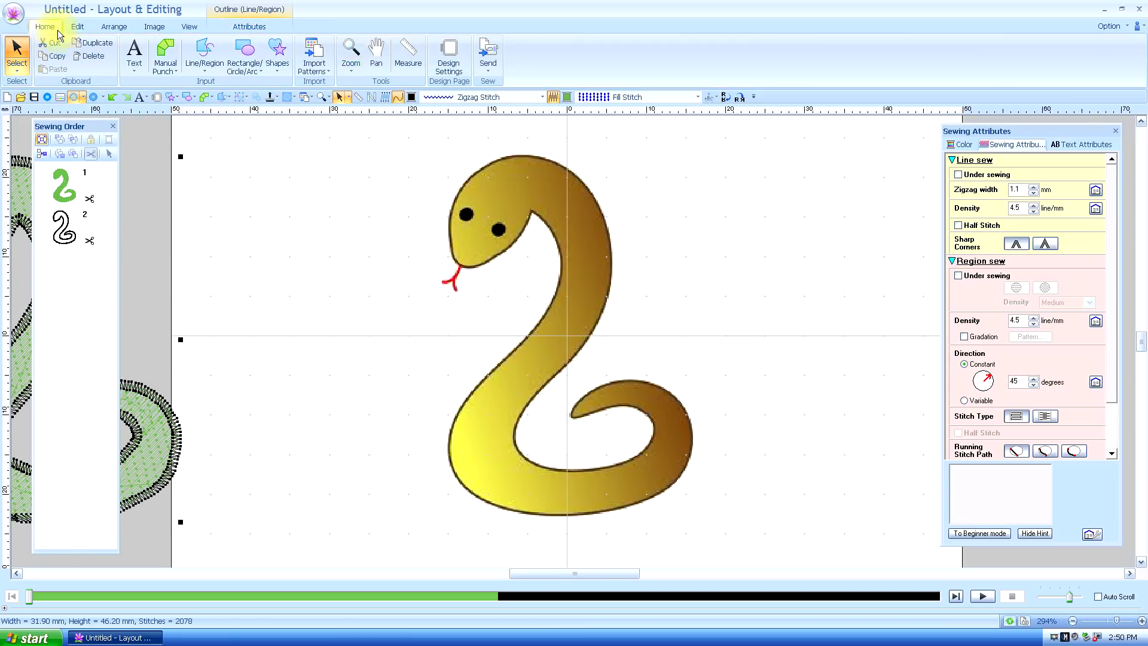
click(167, 53)
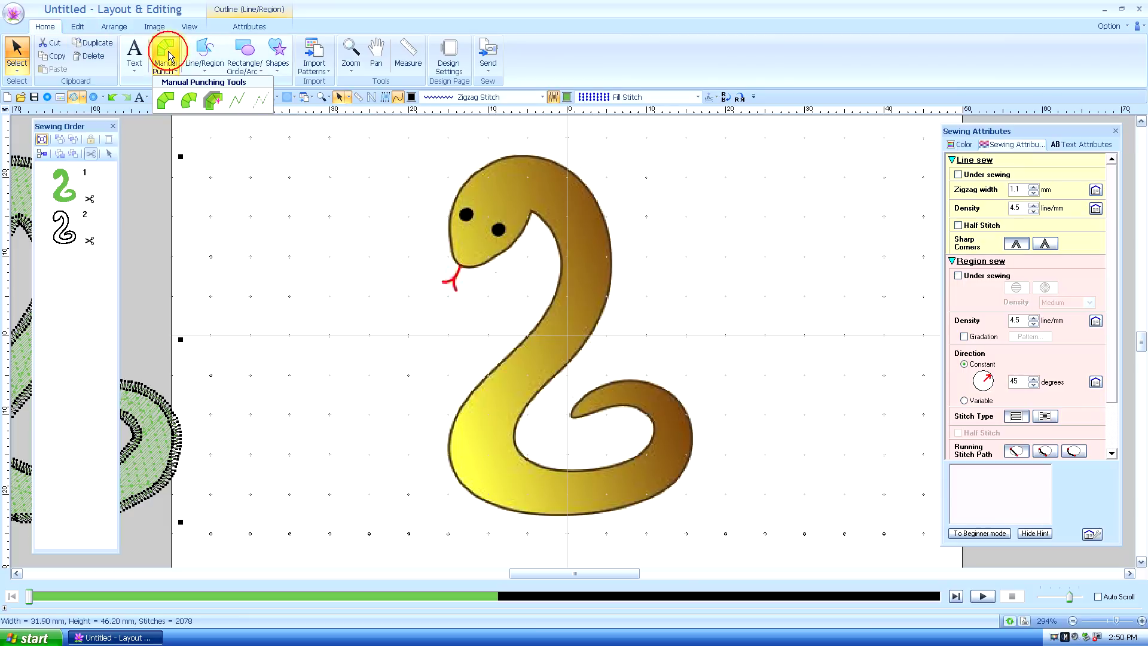
click(187, 101)
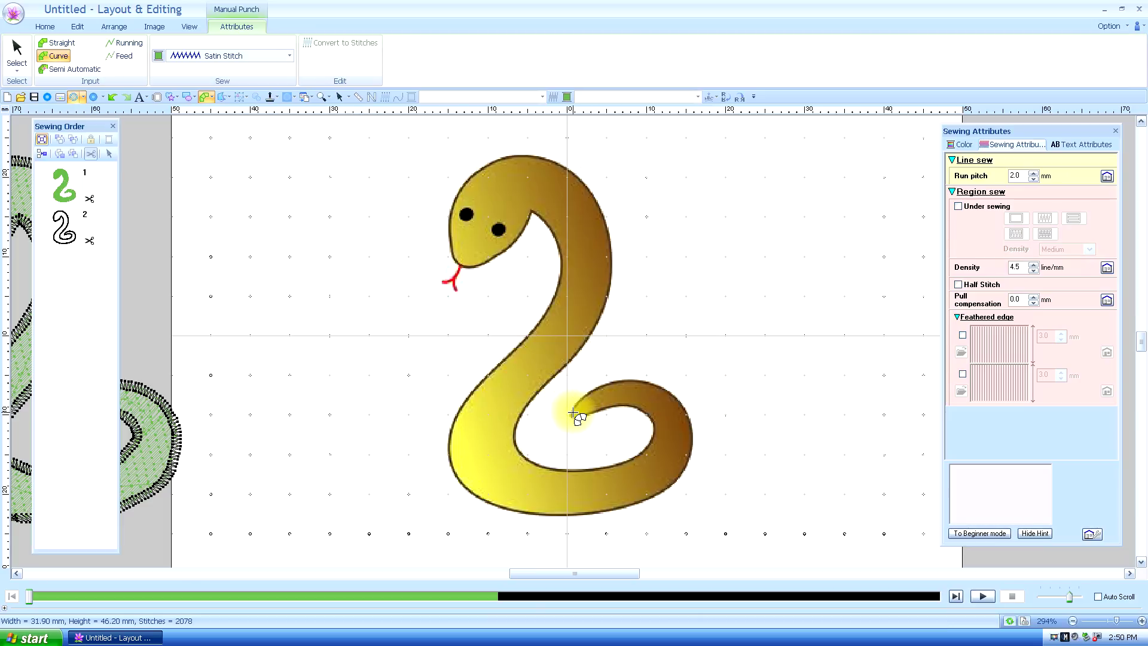
click(572, 414)
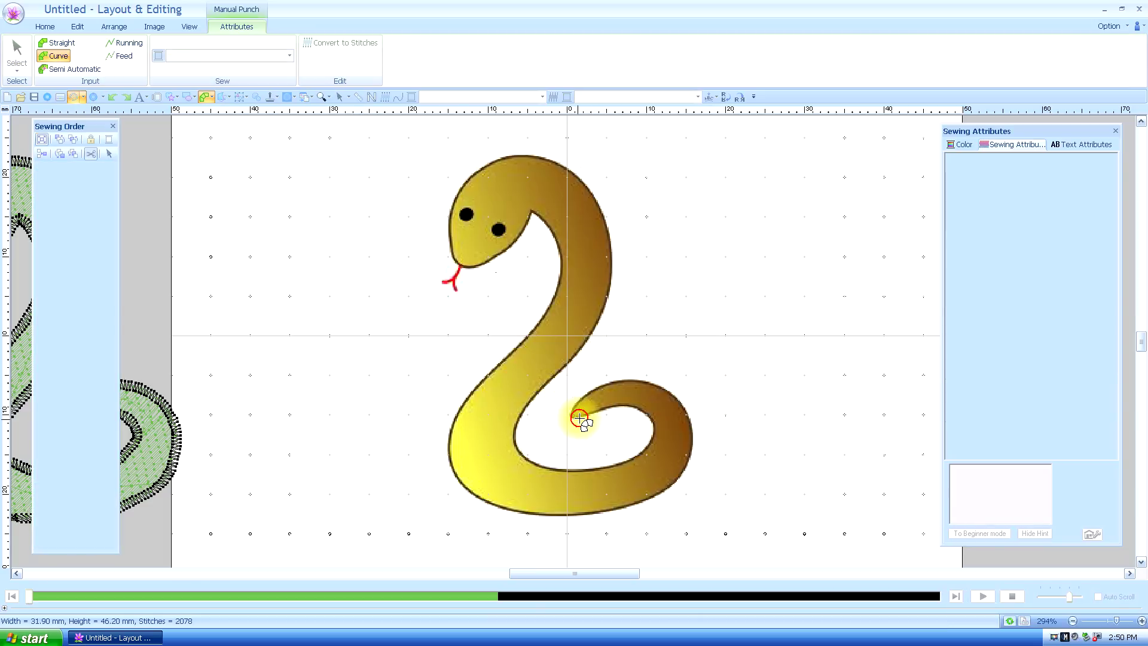
click(587, 395)
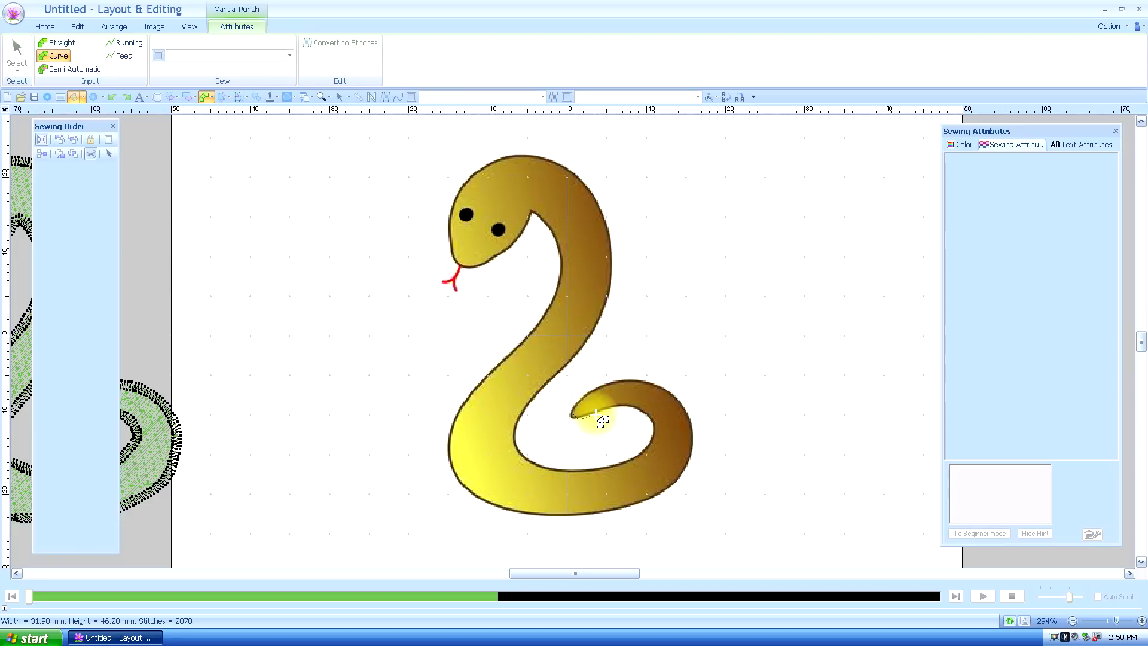
click(596, 412)
click(626, 408)
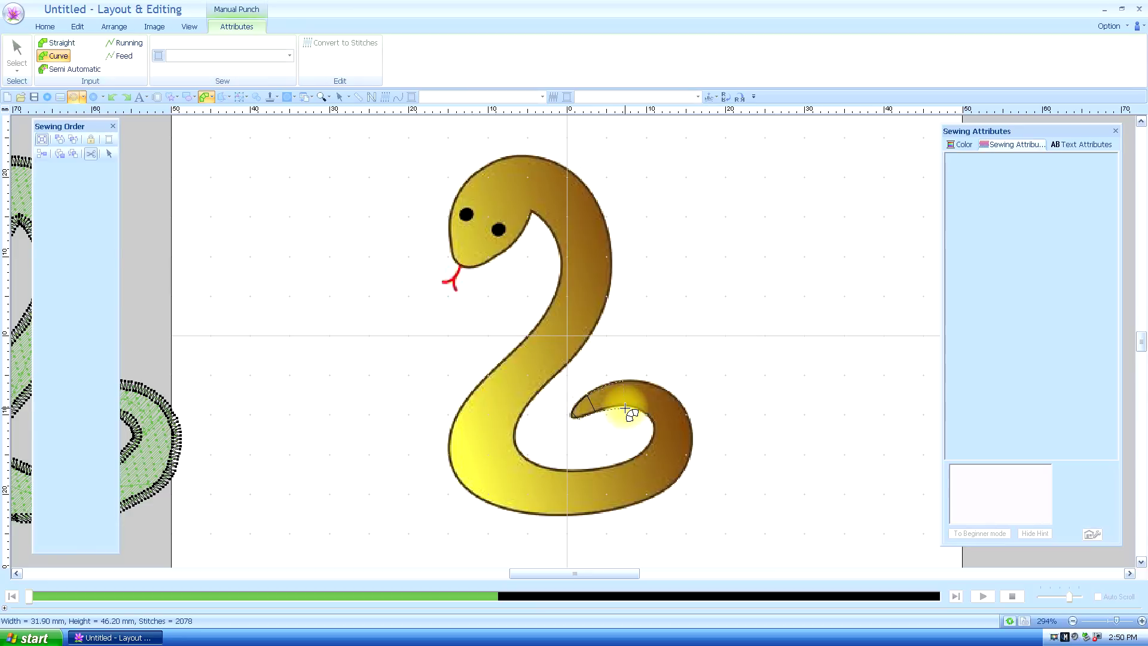
click(664, 390)
click(647, 411)
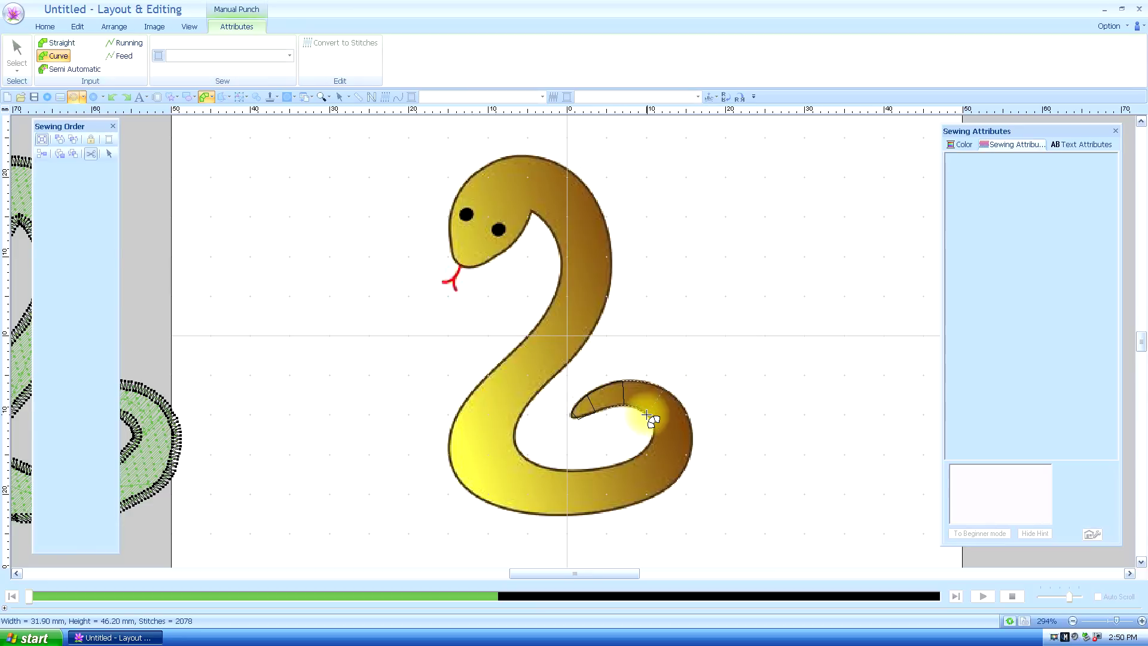
click(686, 416)
click(651, 424)
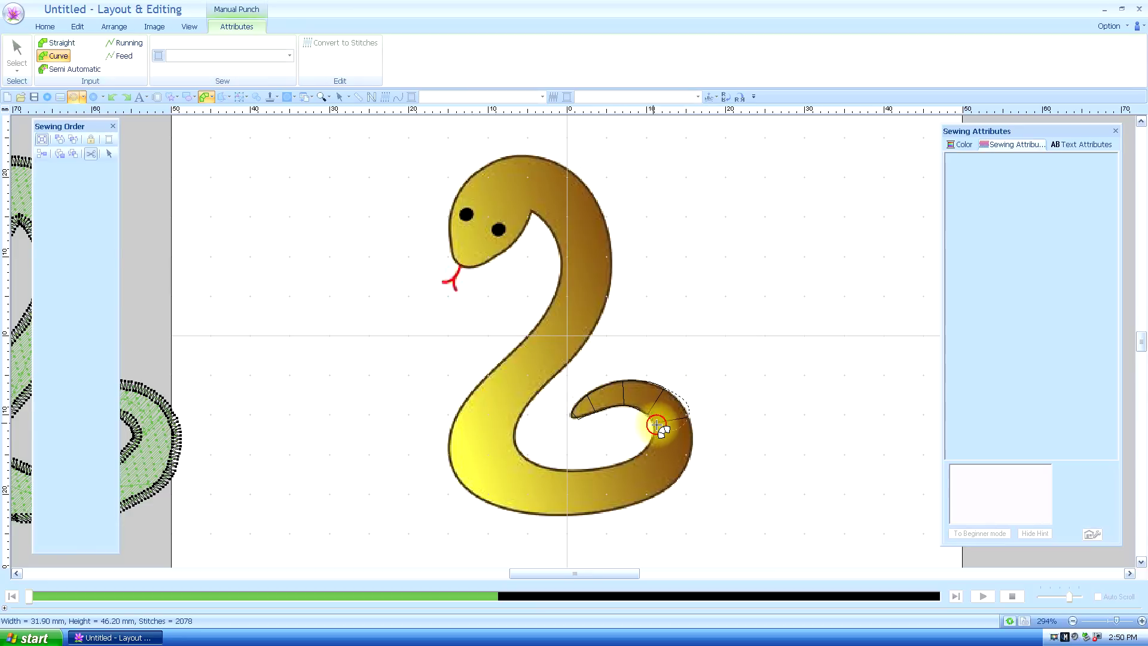
click(687, 461)
click(656, 440)
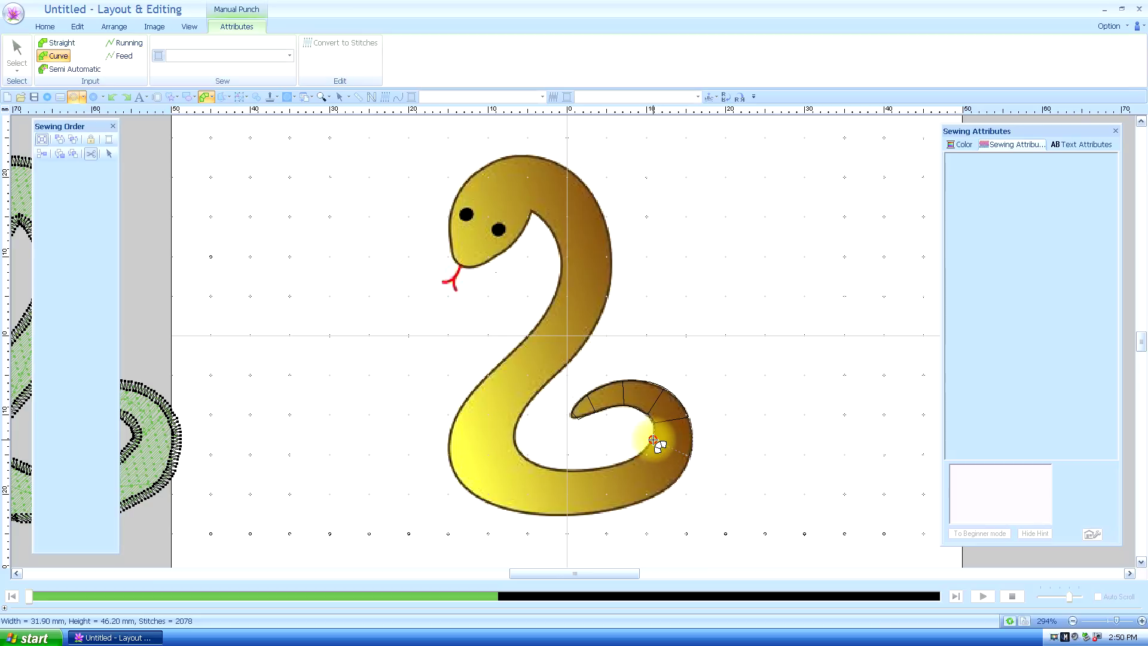
click(670, 486)
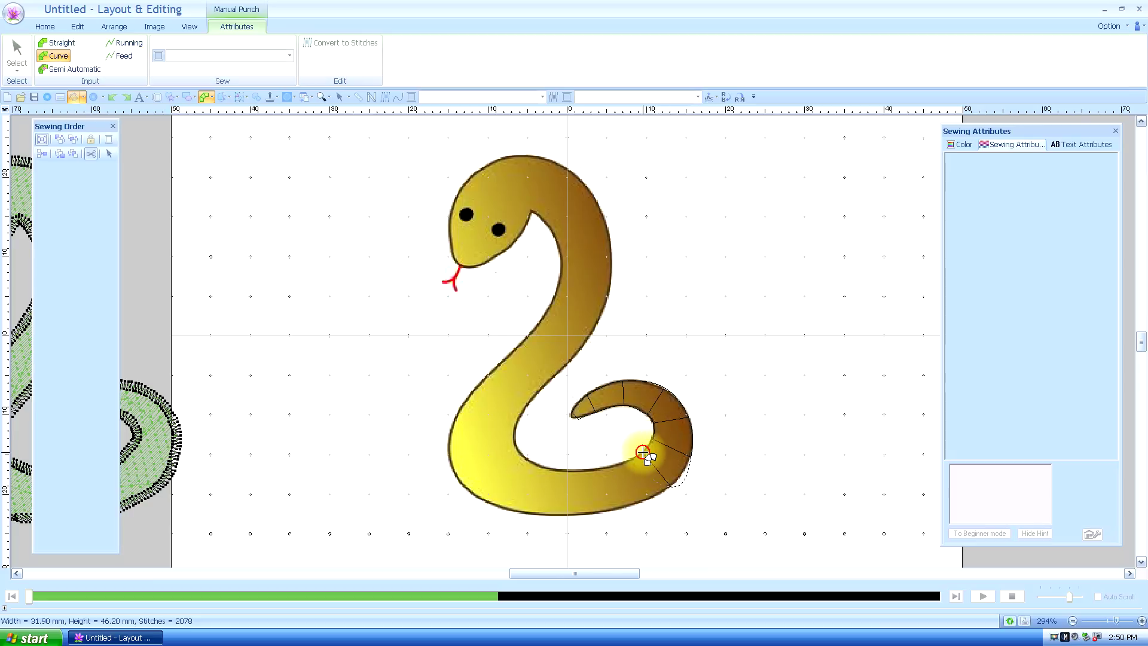
click(644, 453)
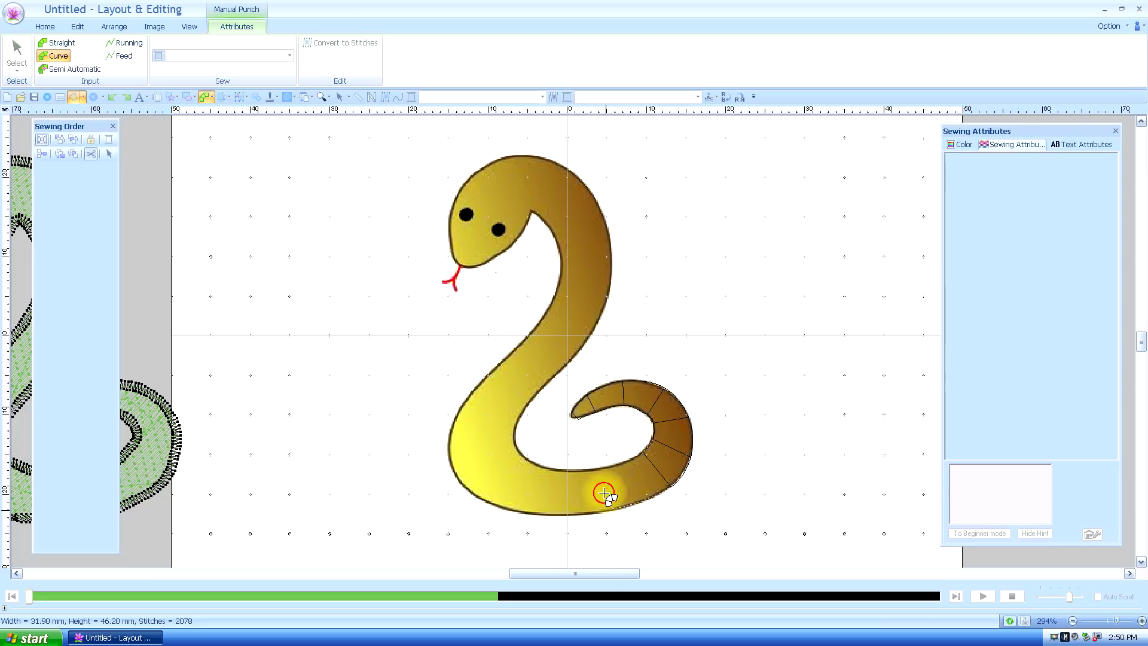
click(605, 470)
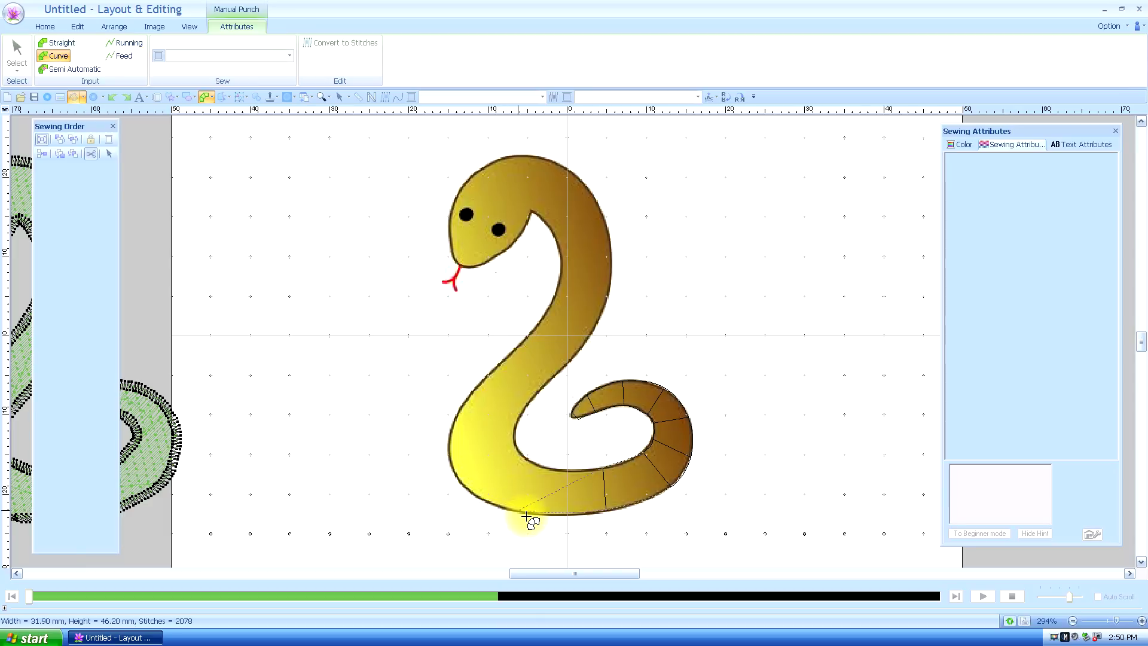
Step: Continue punching outer and inner edge points up the lower and middle body
click(528, 515)
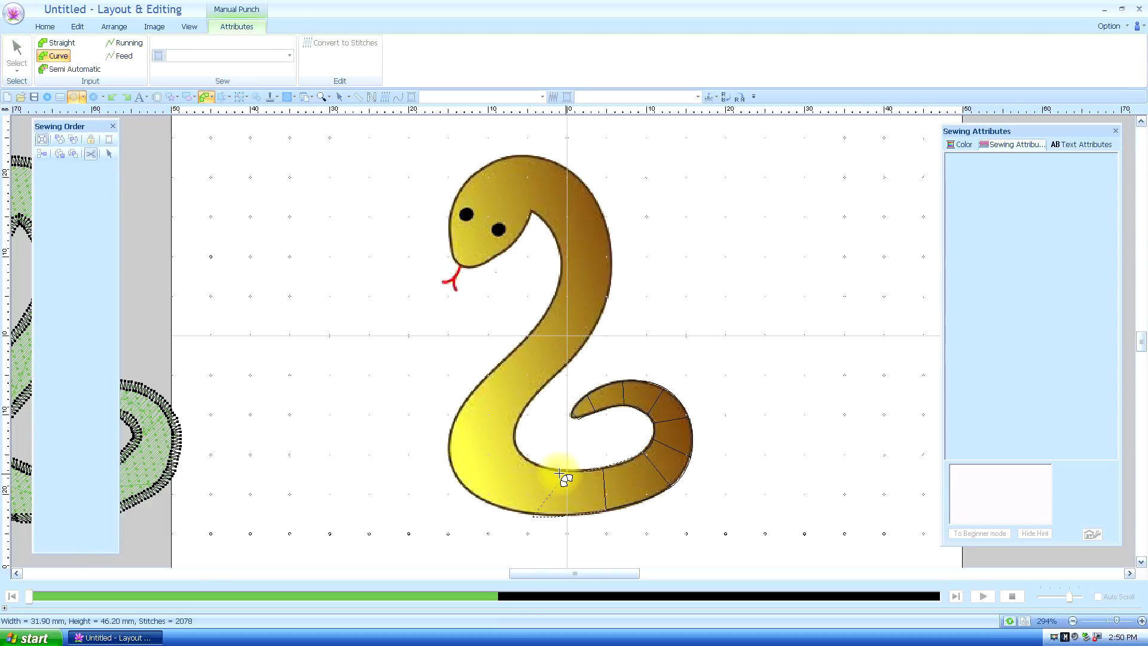
click(543, 468)
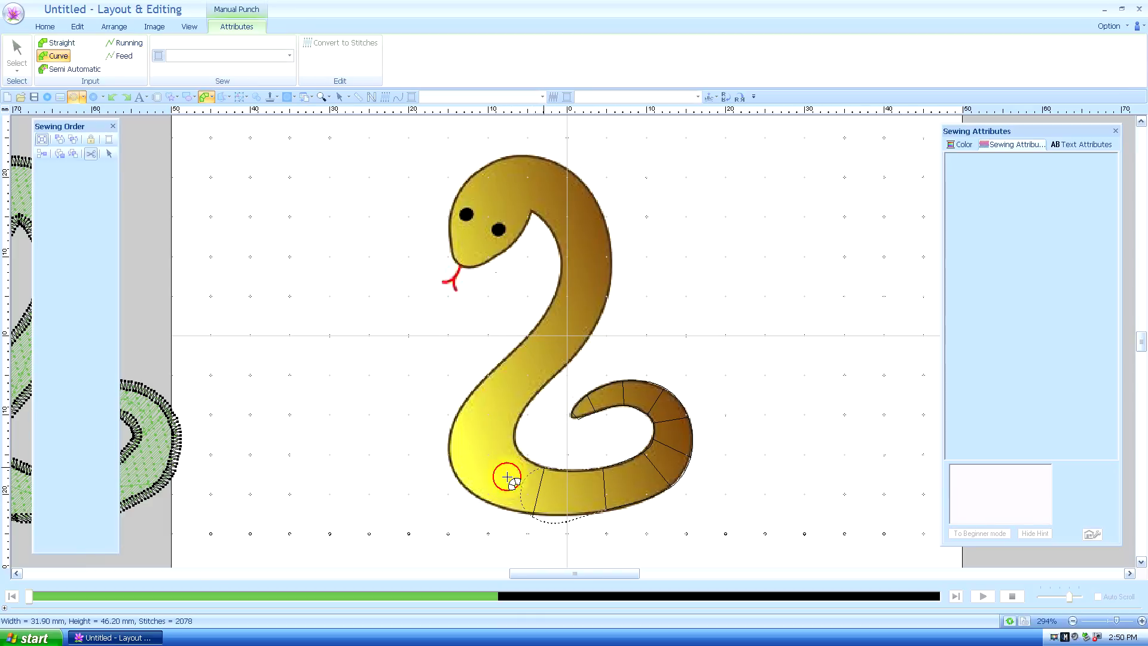
click(477, 500)
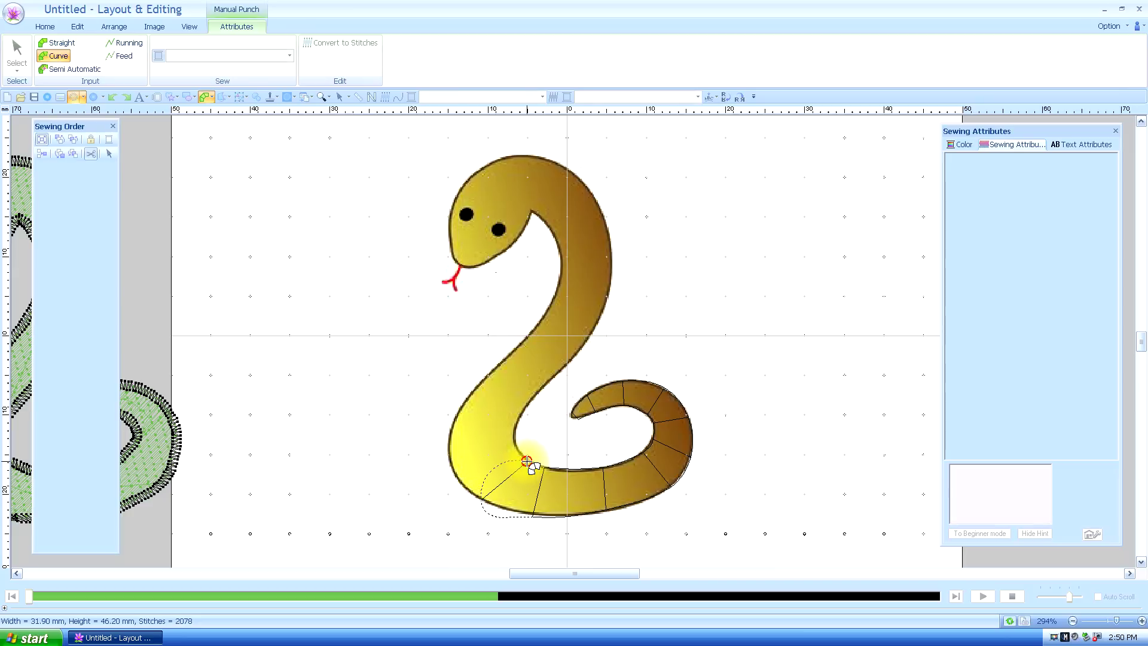
click(526, 461)
click(448, 453)
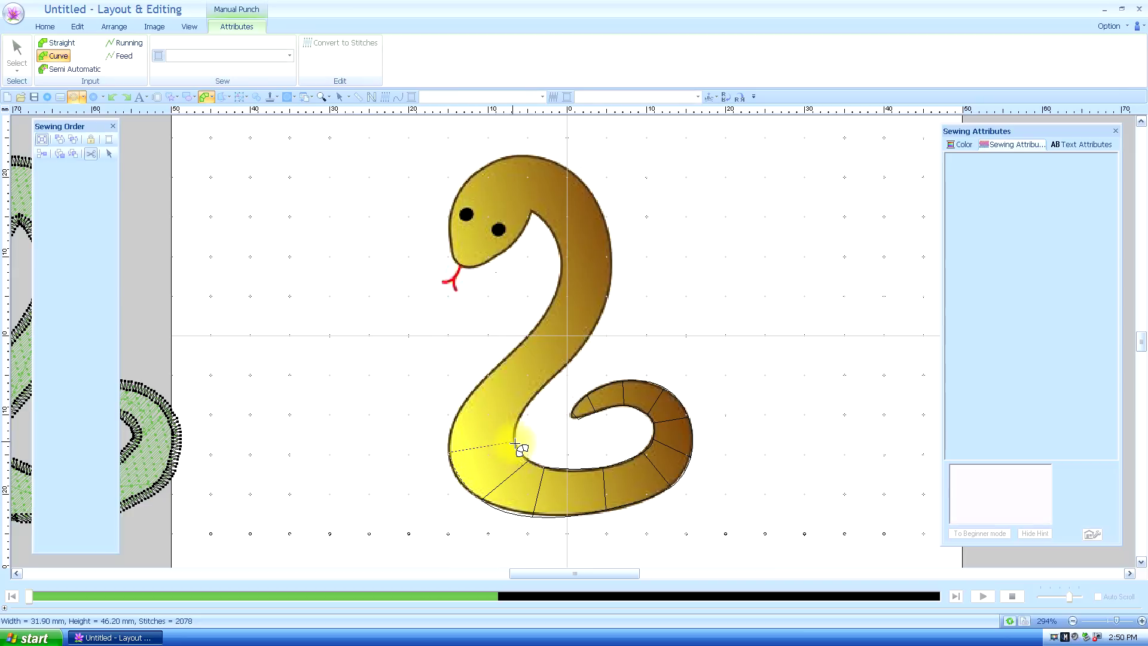
click(513, 445)
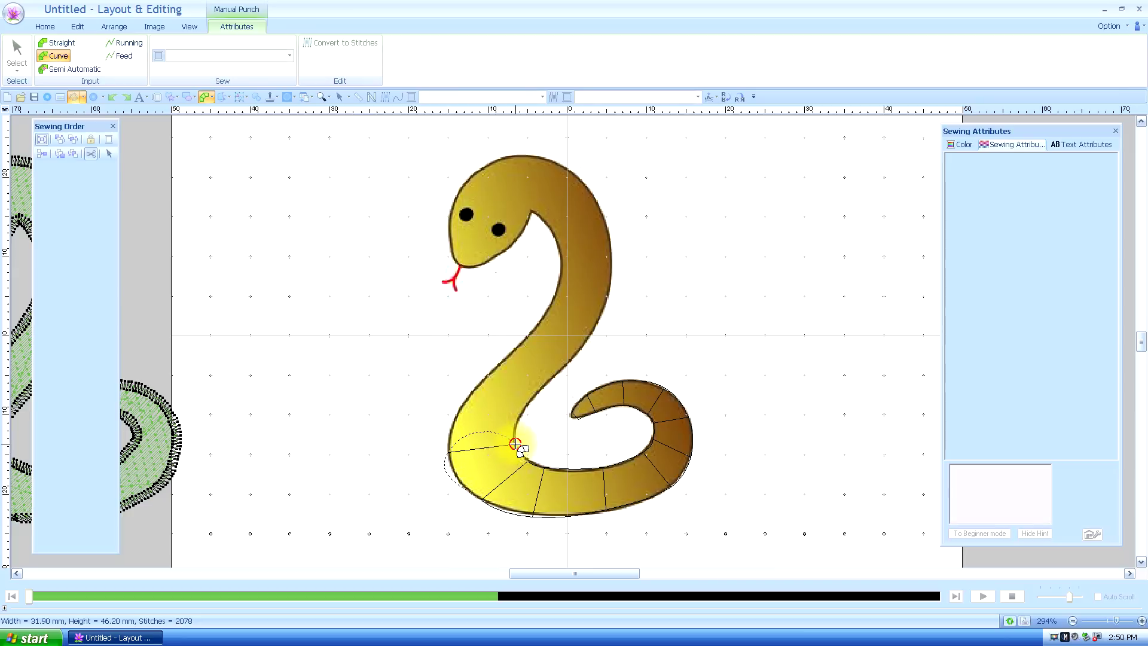
click(474, 390)
click(519, 413)
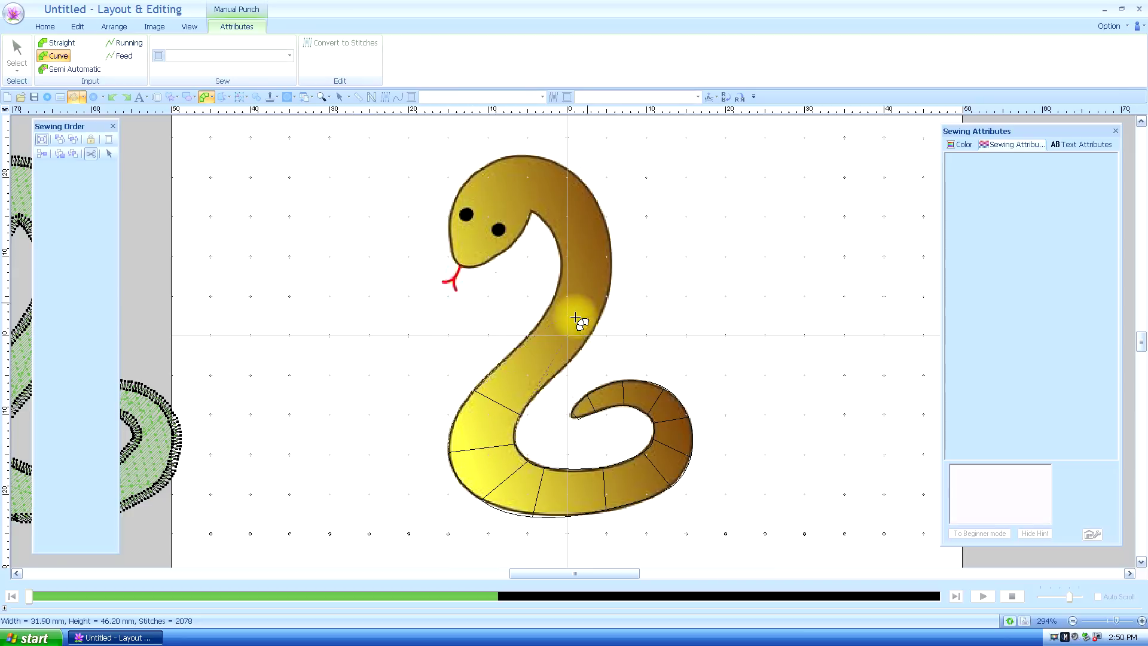
click(526, 338)
click(566, 363)
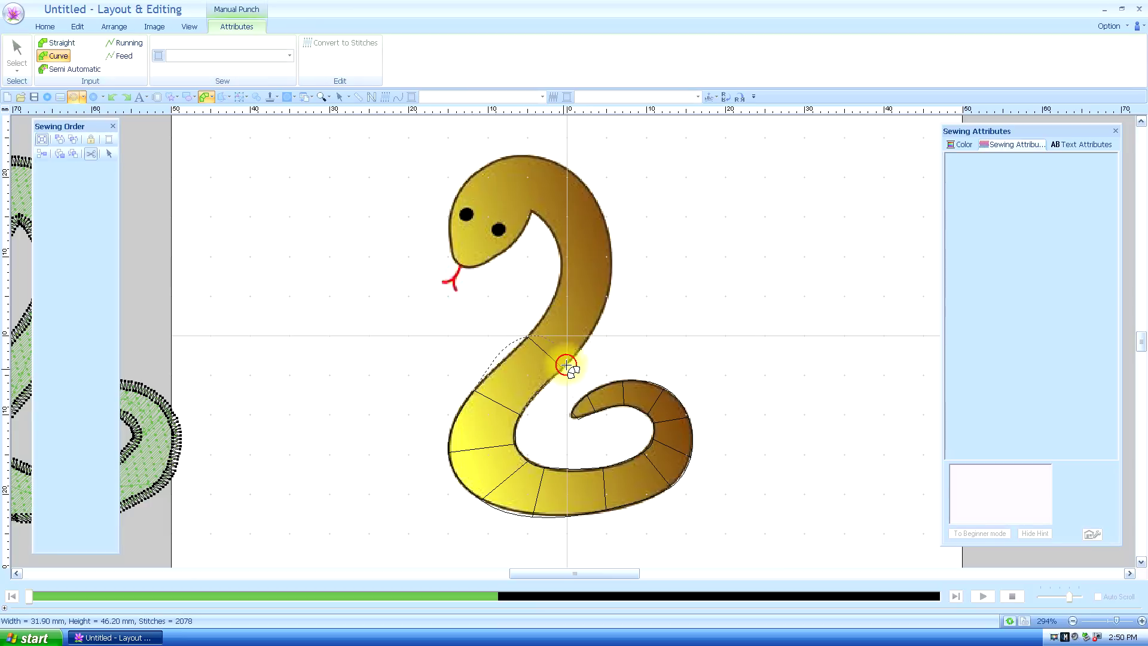
Step: Punch points around the neck and head, then finish the shape into green satin stitching
click(601, 318)
click(557, 292)
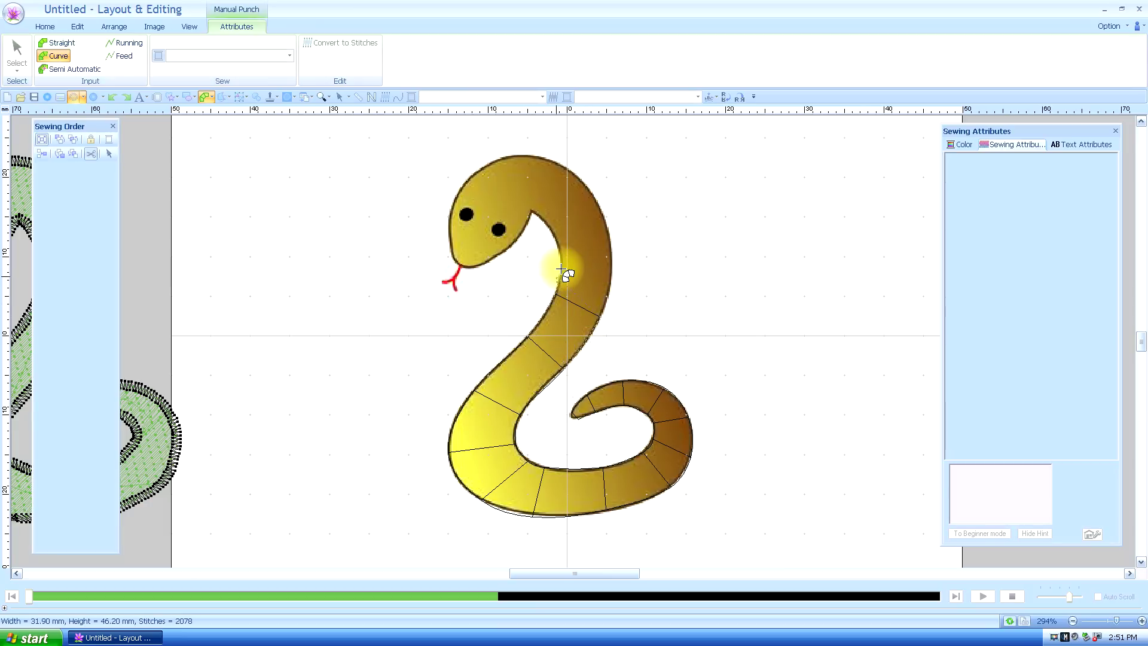
click(561, 252)
click(609, 236)
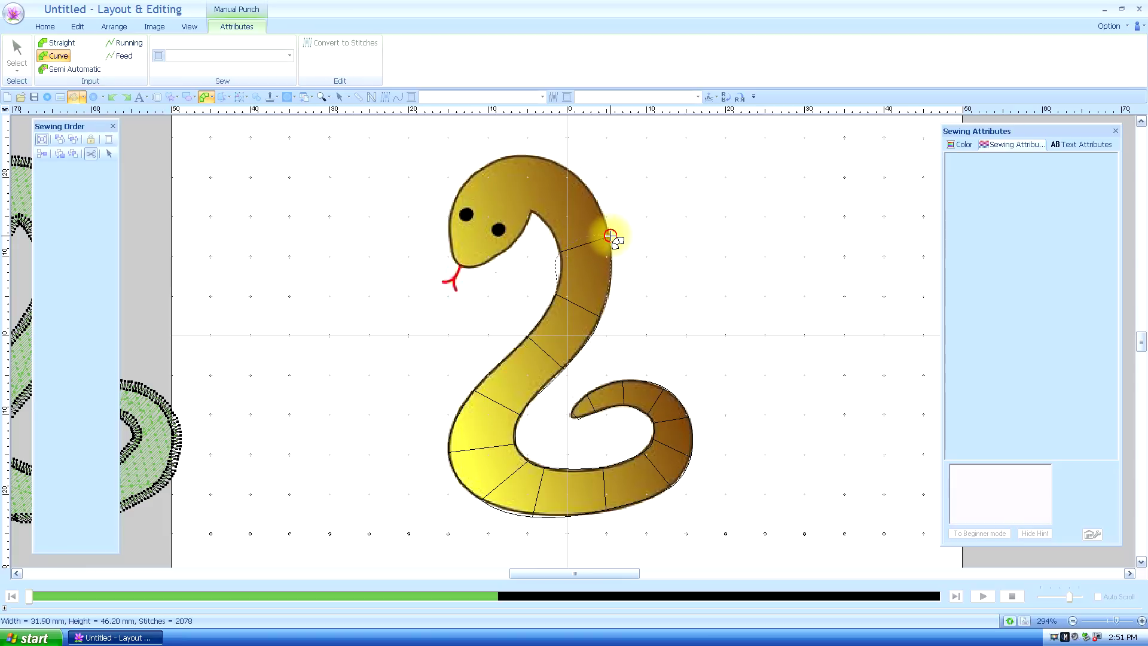
click(546, 212)
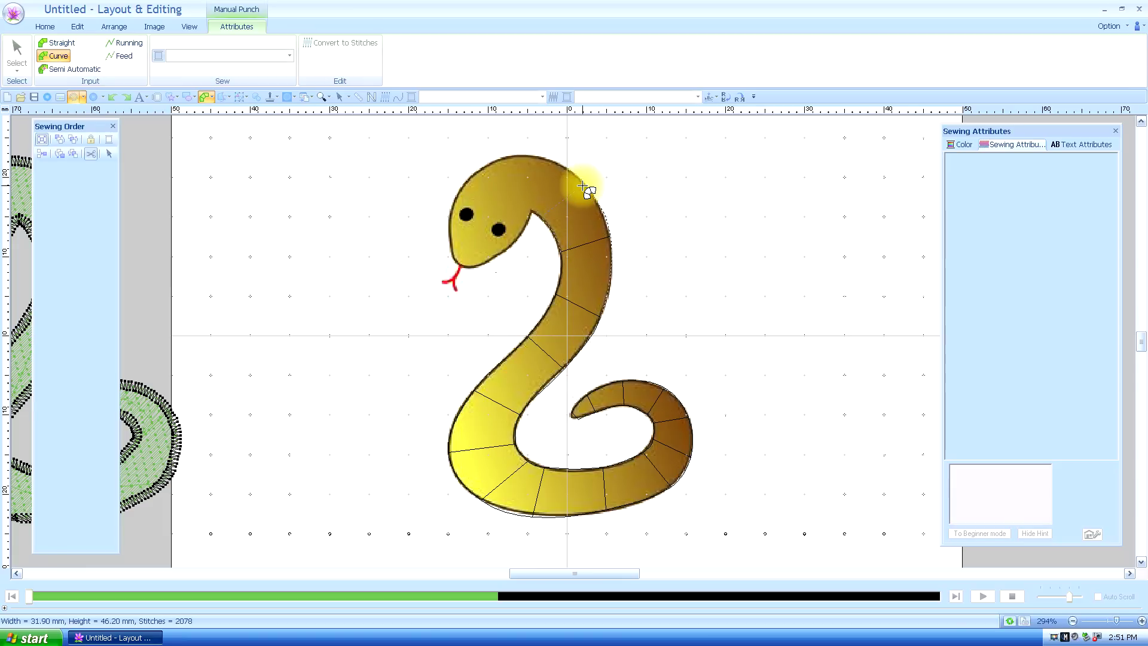
click(587, 184)
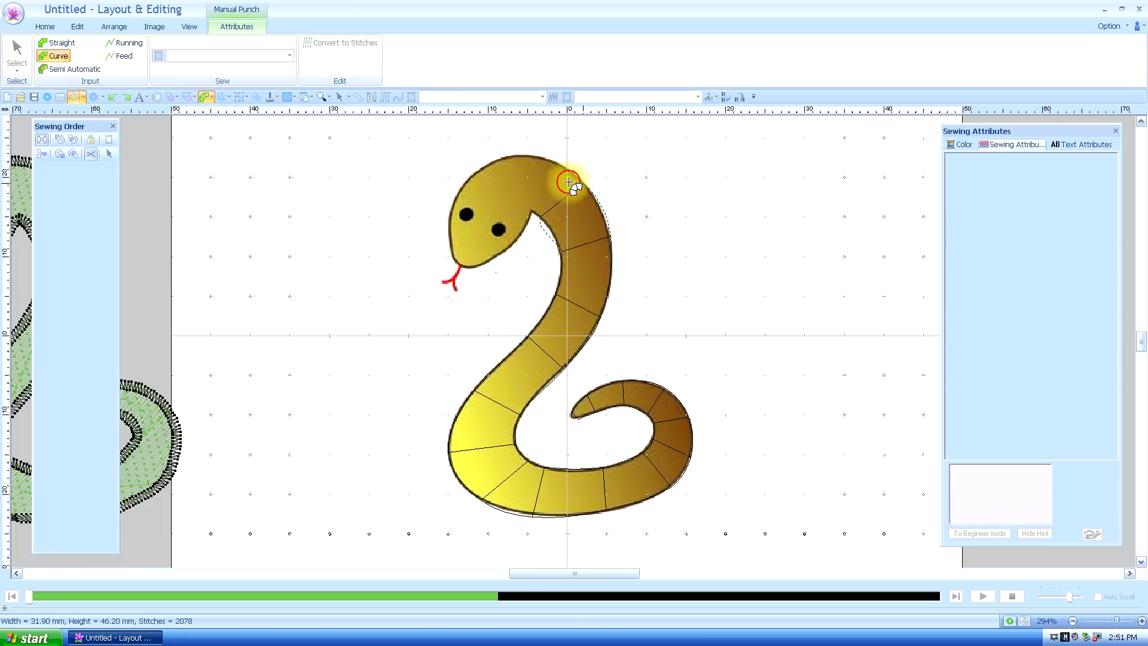
click(531, 214)
click(513, 156)
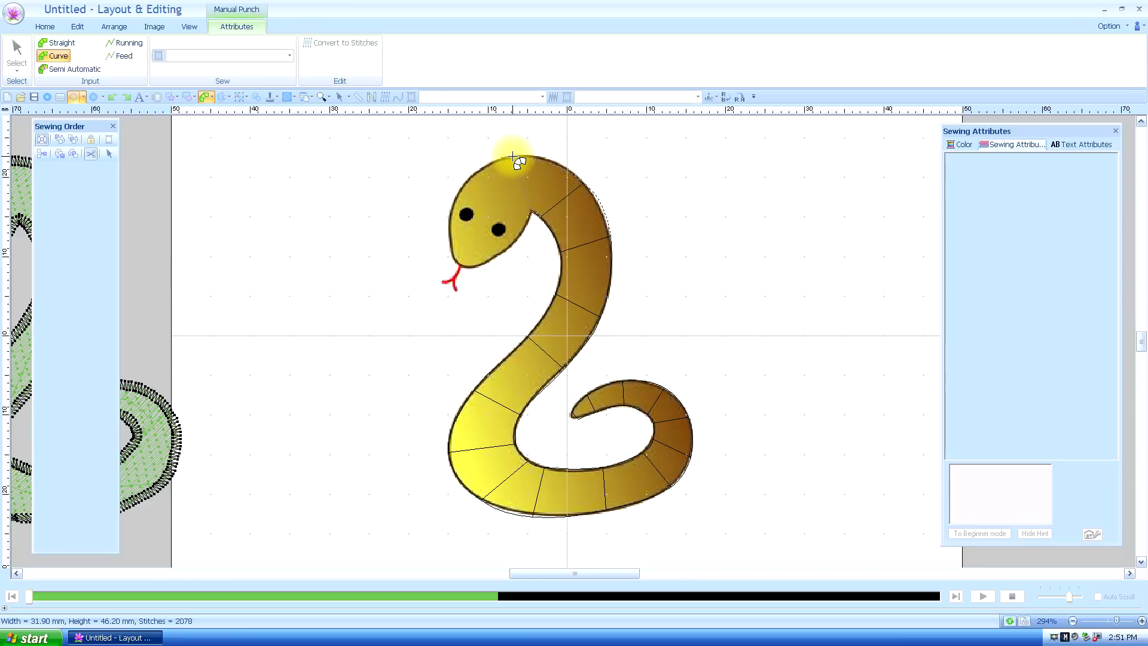
click(479, 175)
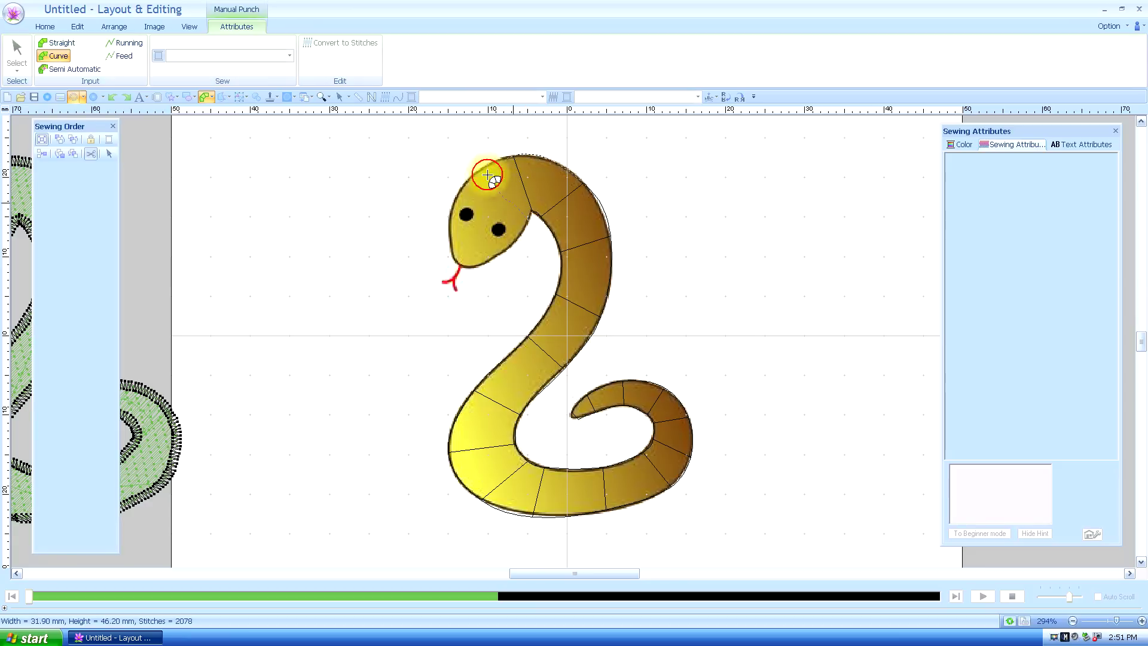
click(524, 246)
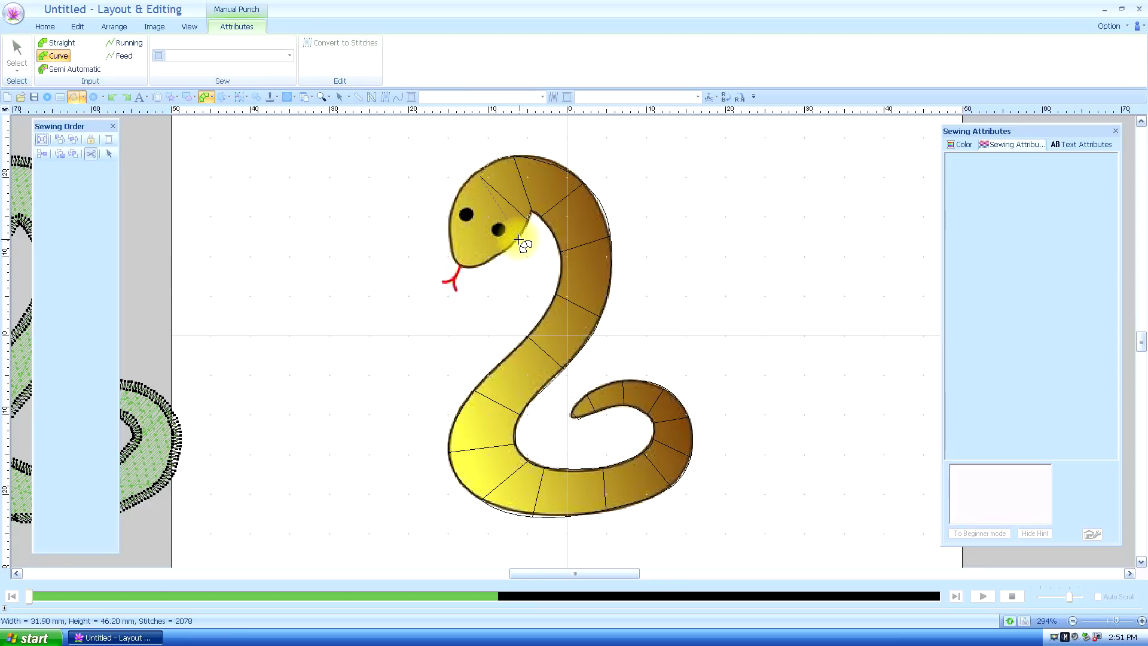
click(459, 200)
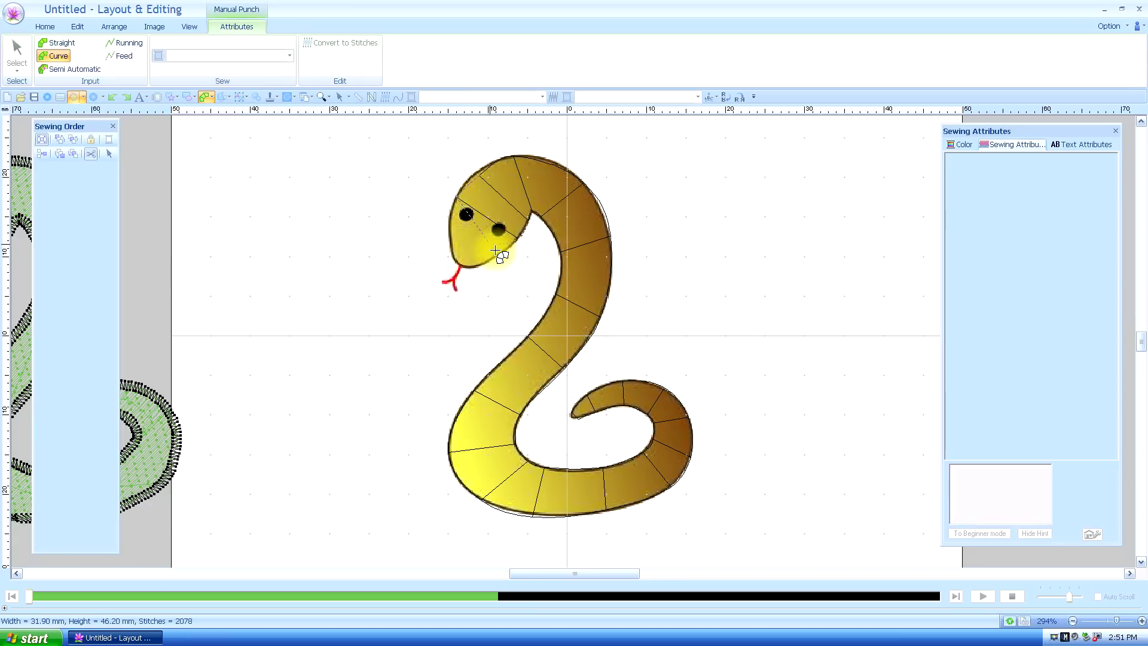
click(449, 230)
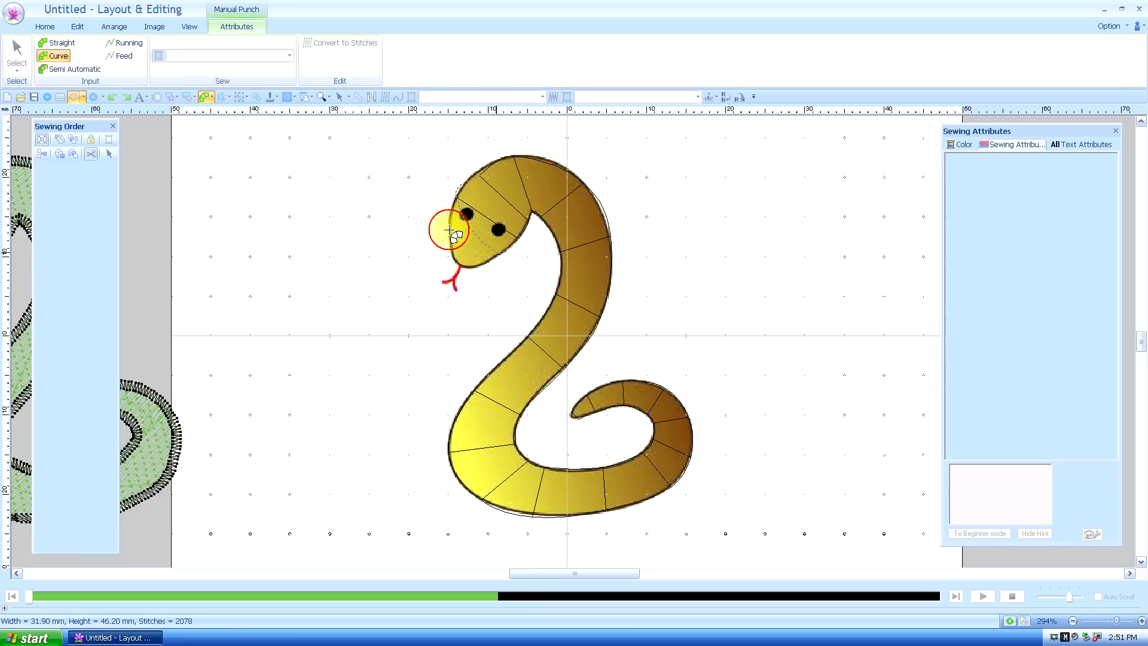
click(462, 257)
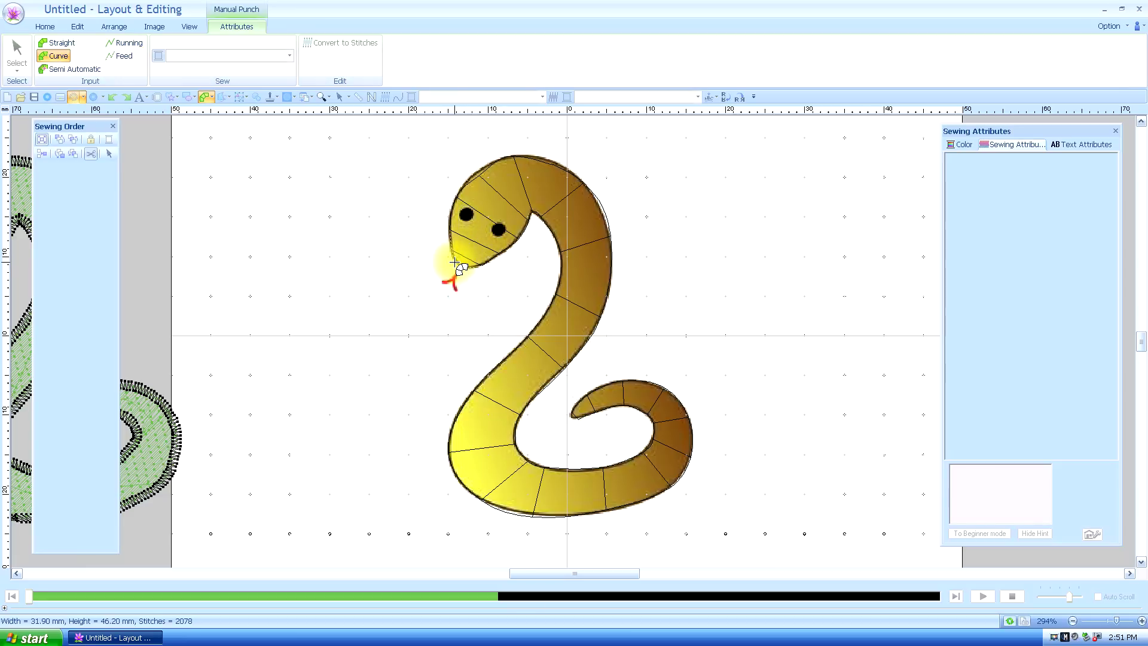
click(455, 263)
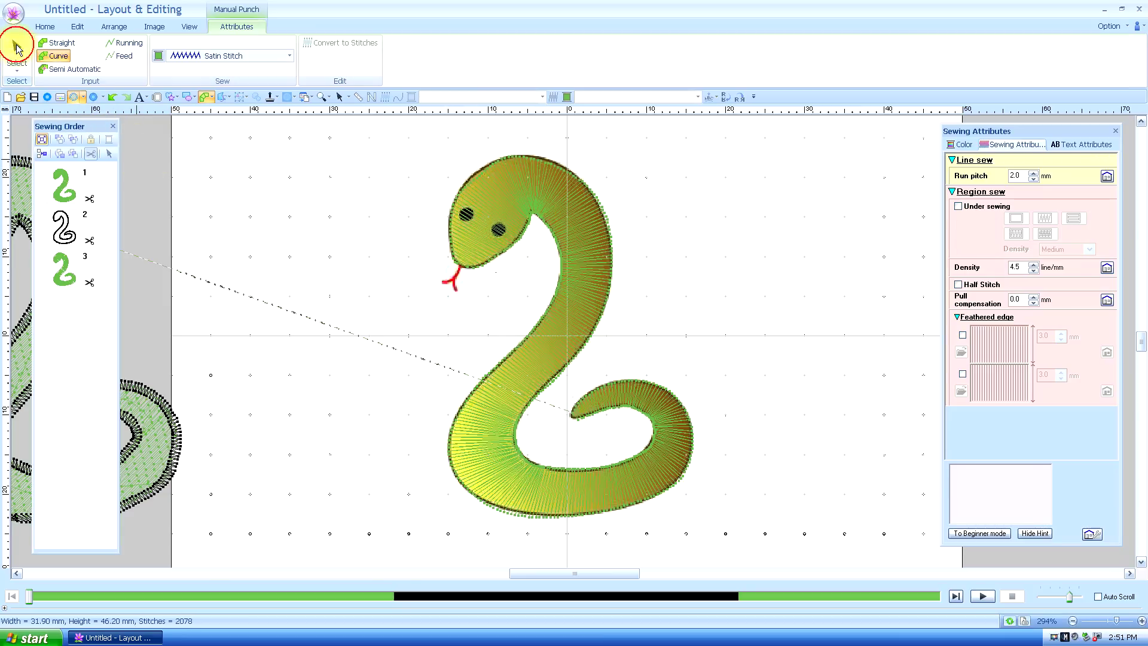
Step: Switch the punched snake to Fill Stitch and move the black-outlined snake rightward beside it
click(93, 97)
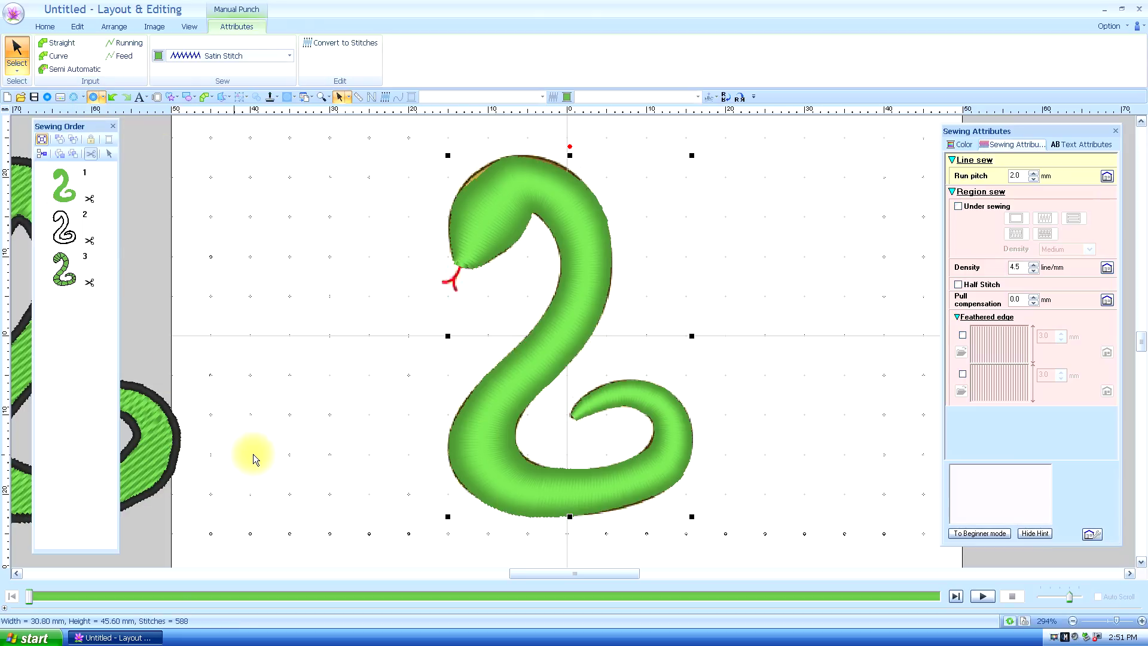
click(287, 55)
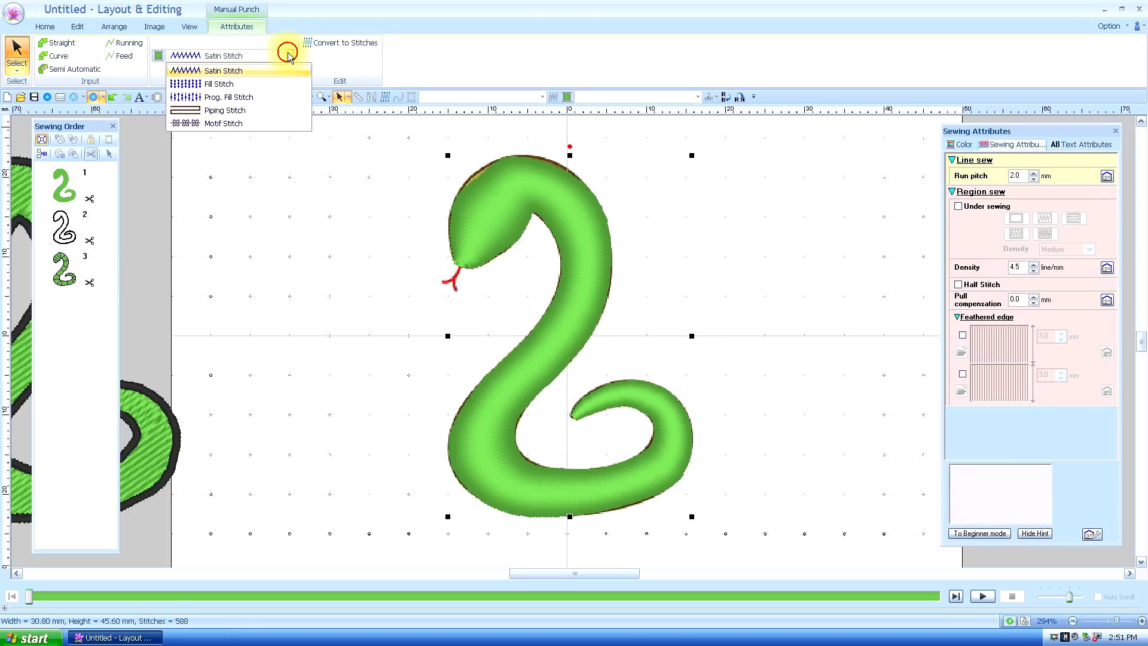
click(236, 84)
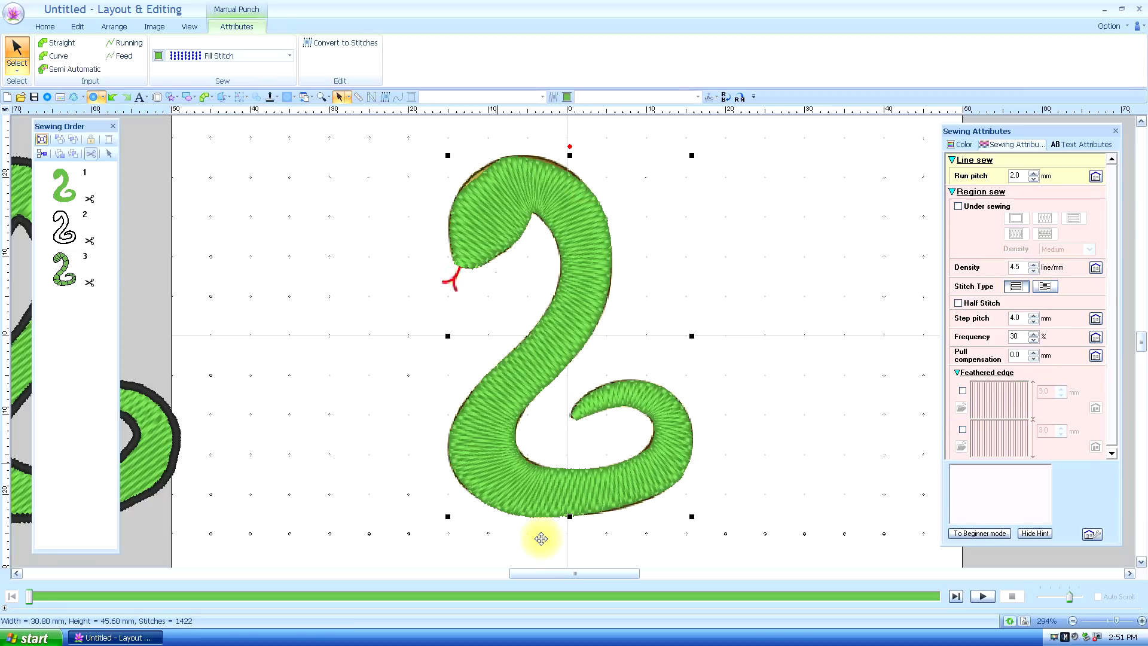
click(163, 454)
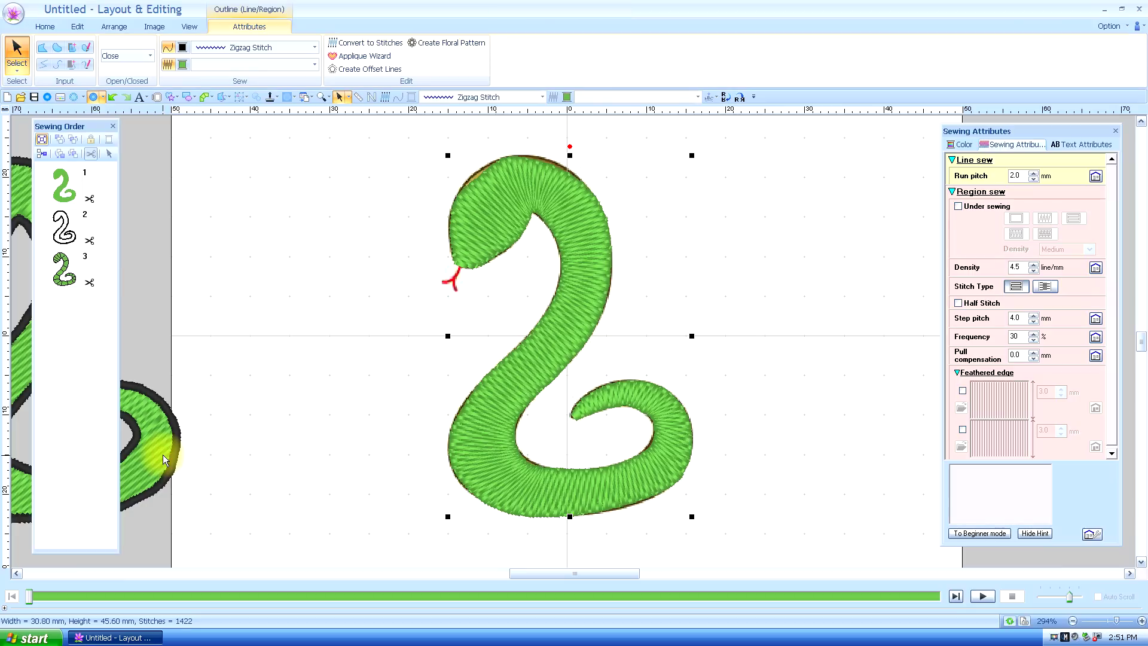
drag(282, 456, 353, 460)
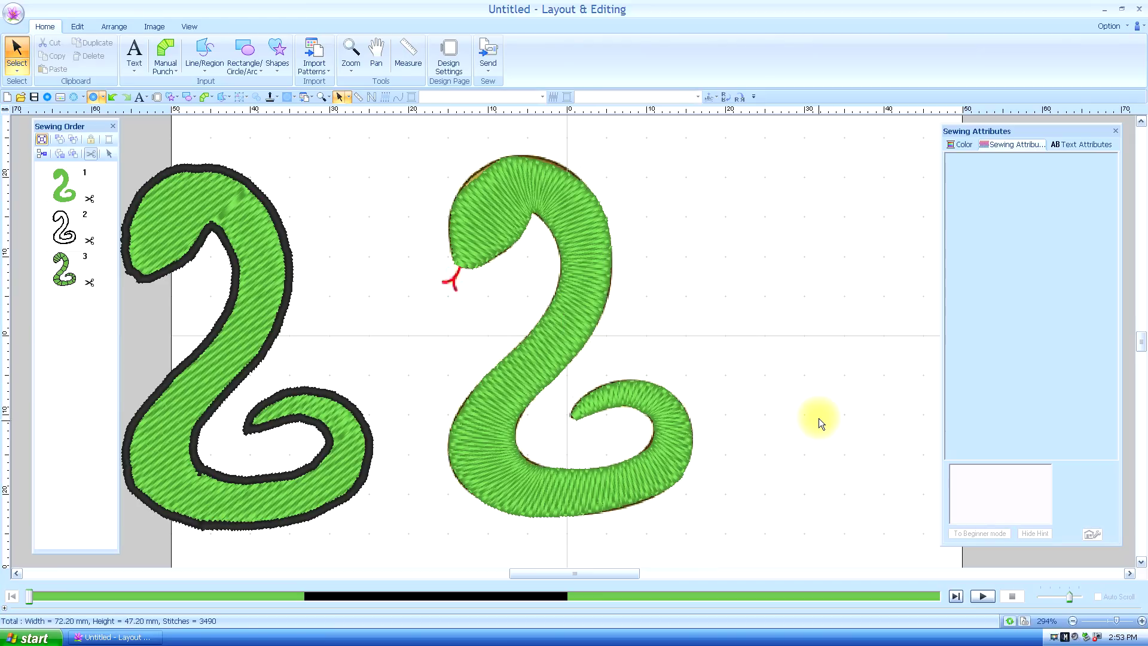
Step: In stitch-line view, set the green punched snake's Sew type to Satin Stitch in Manual Punch Attributes
click(73, 98)
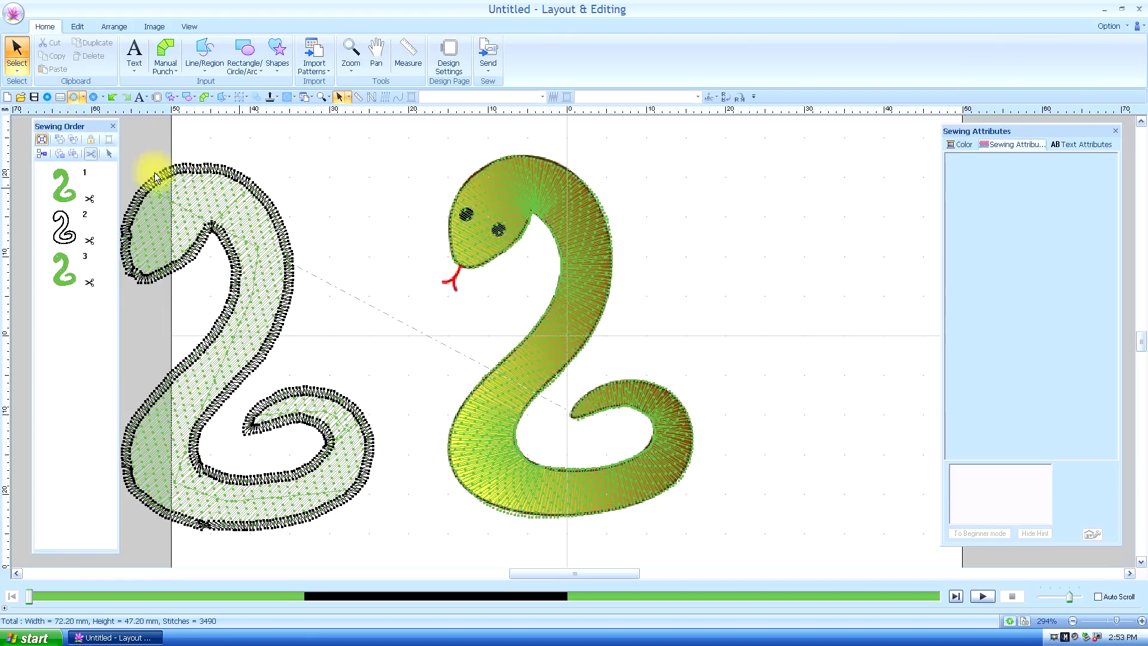
click(572, 205)
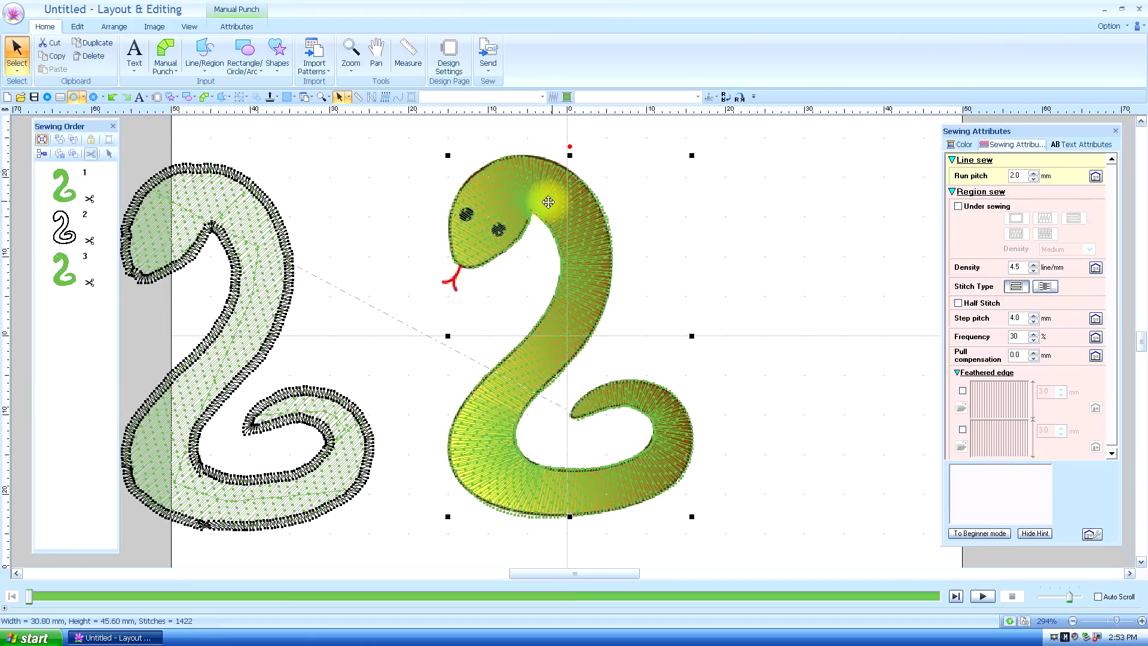
click(237, 25)
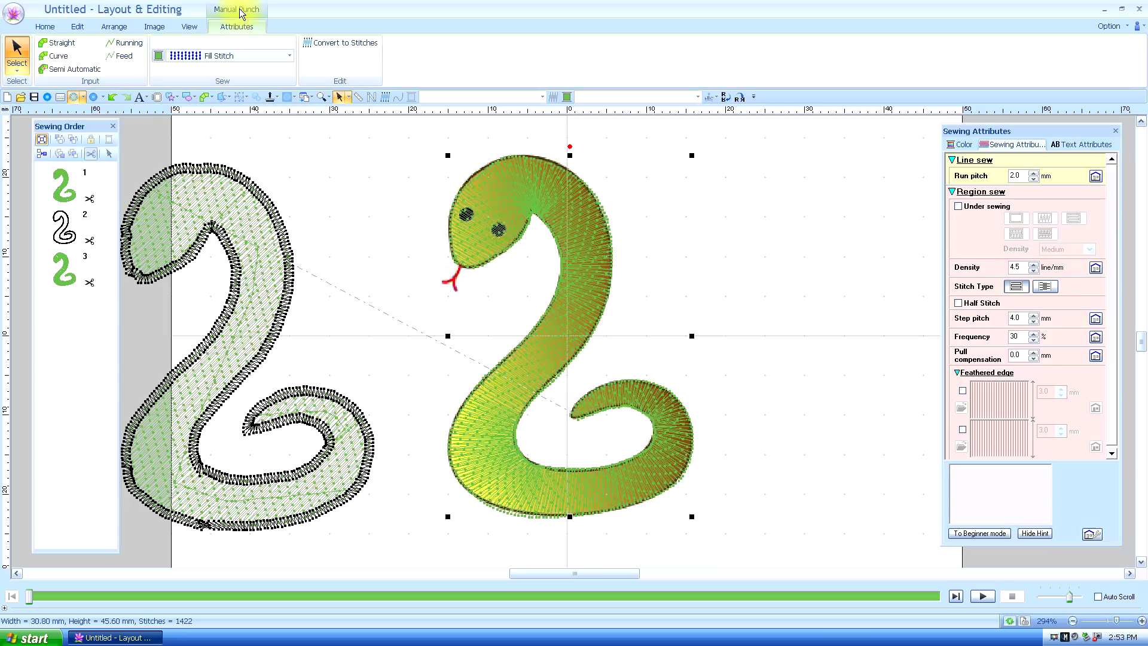
click(290, 56)
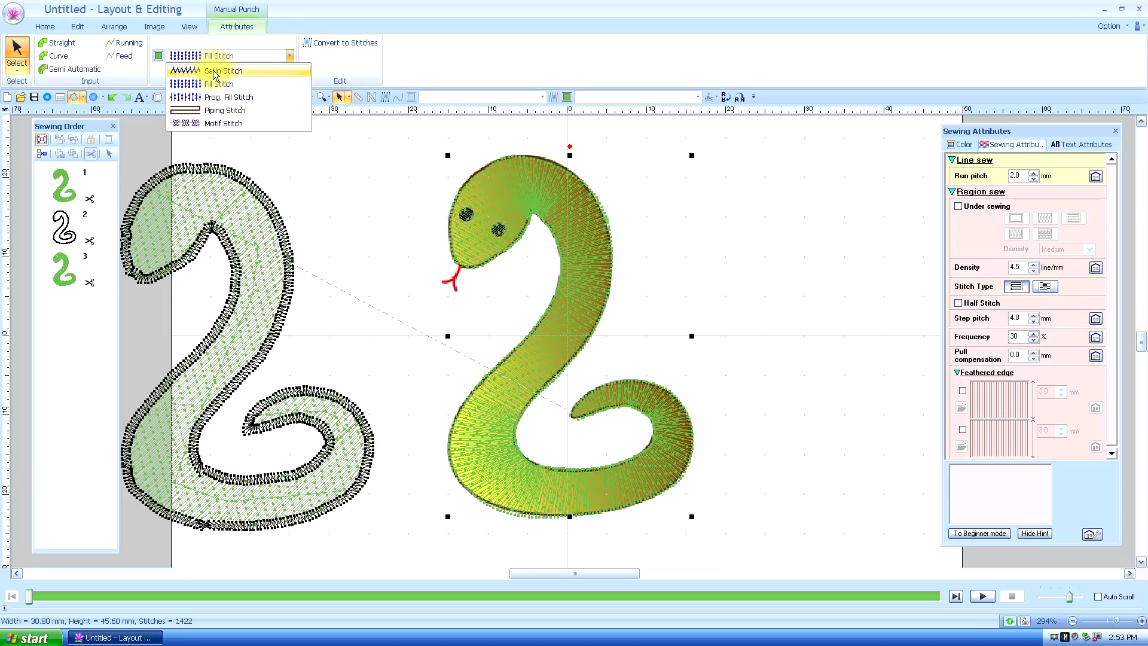
click(215, 72)
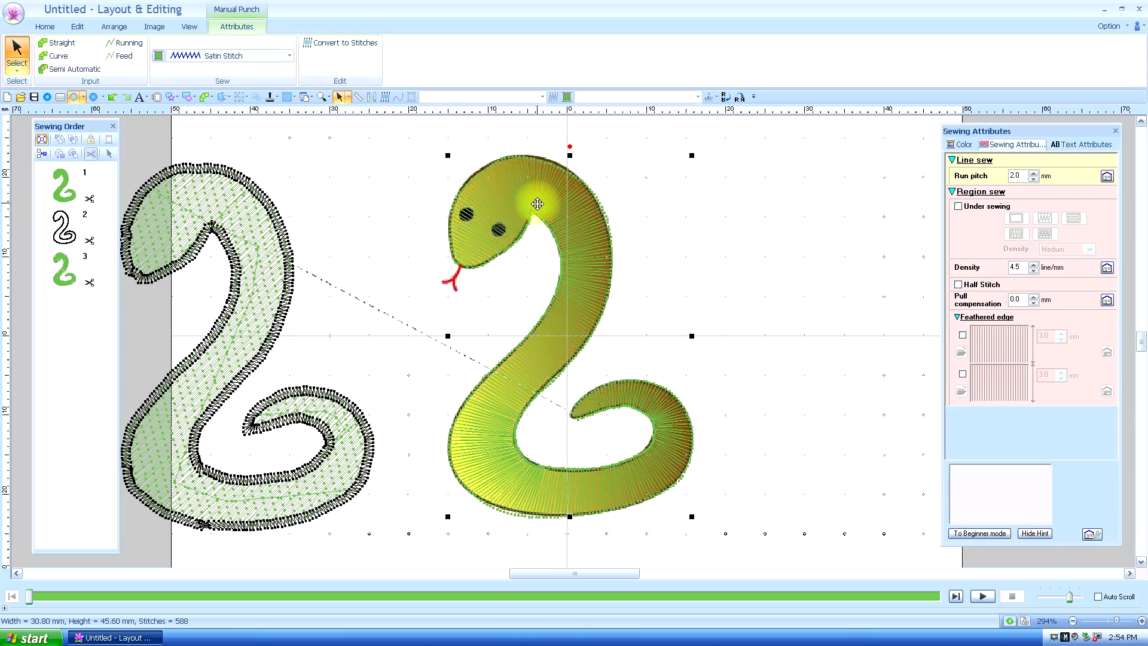
click(16, 54)
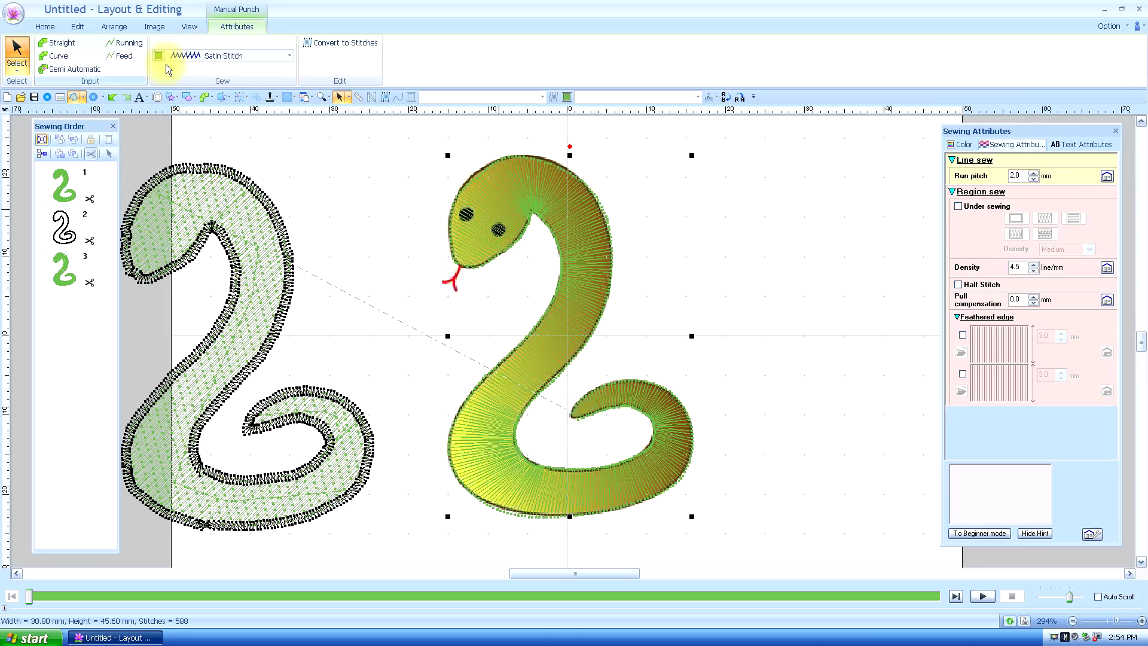
Step: Zoom in on the snake's head and tick Half Stitch in Sewing Attributes
click(43, 27)
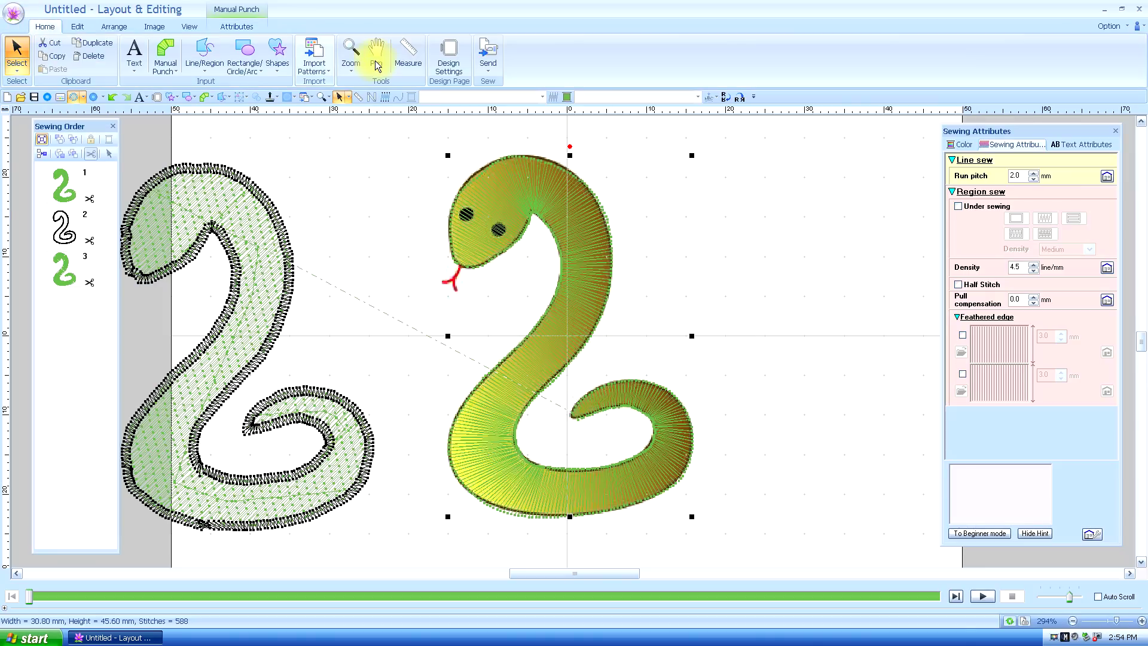
click(351, 59)
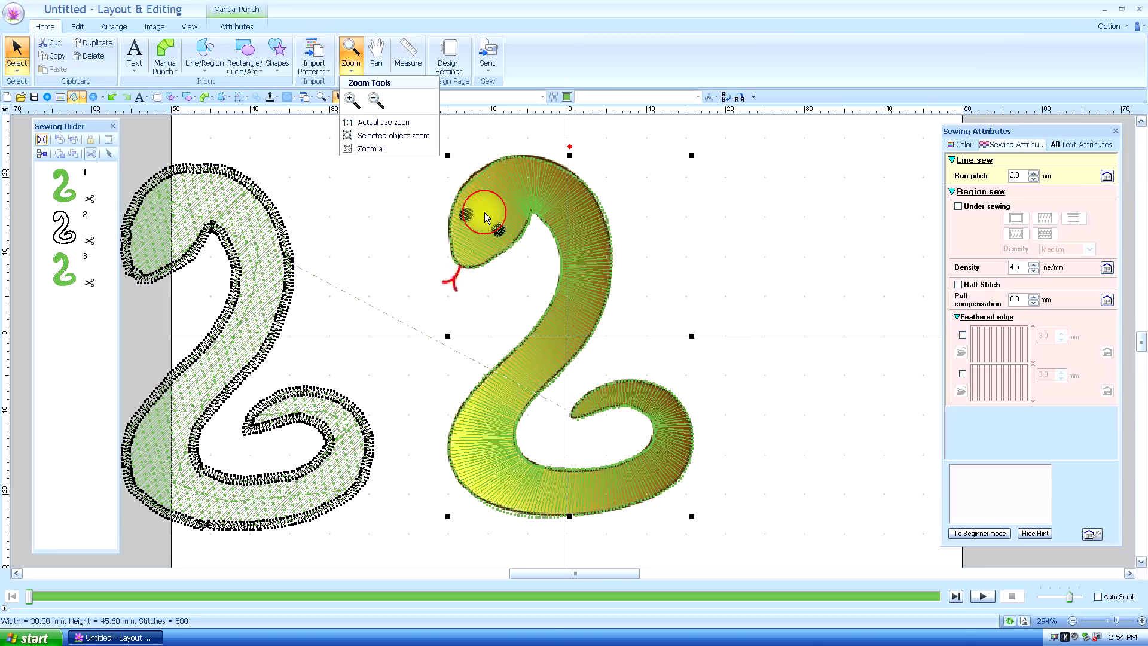
click(350, 101)
click(532, 238)
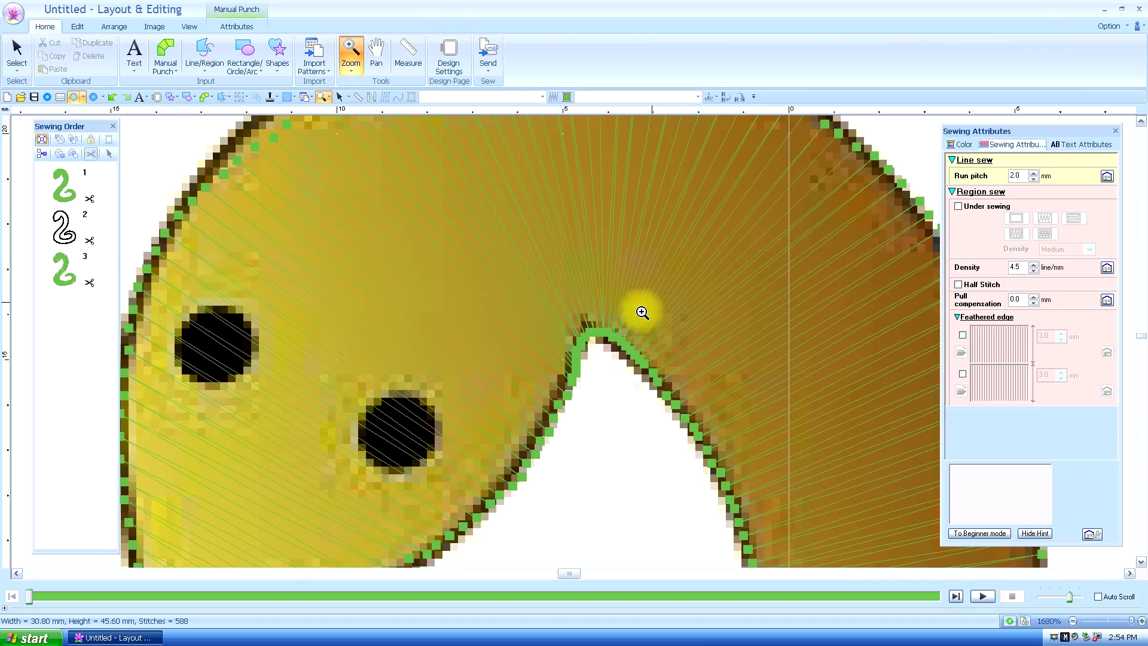
click(17, 53)
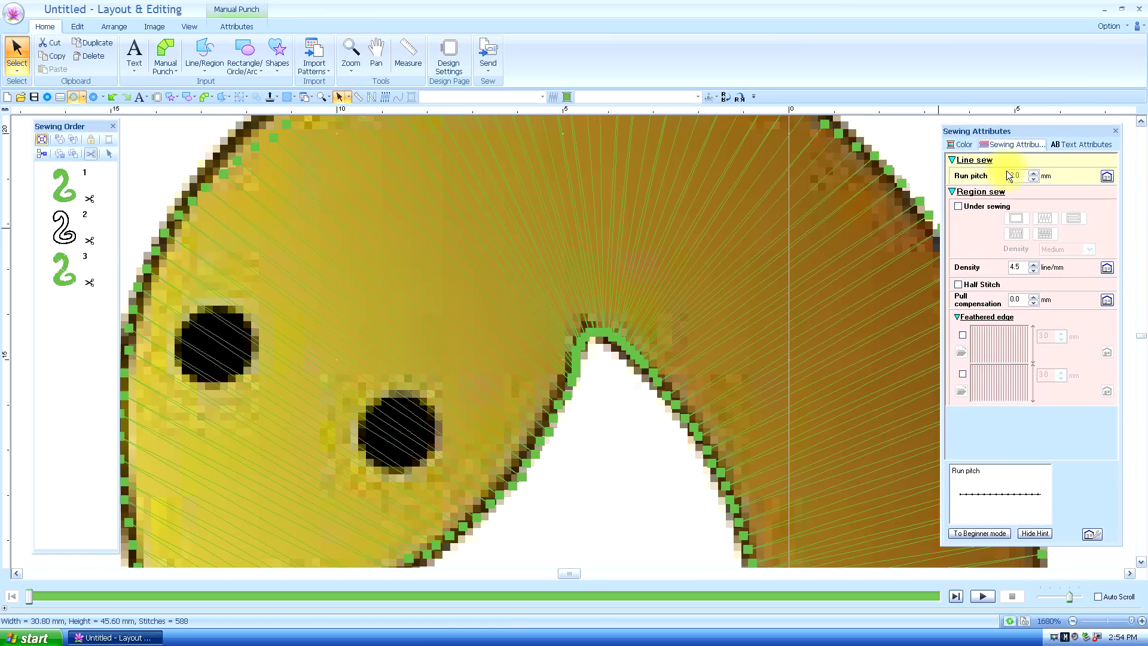
click(958, 284)
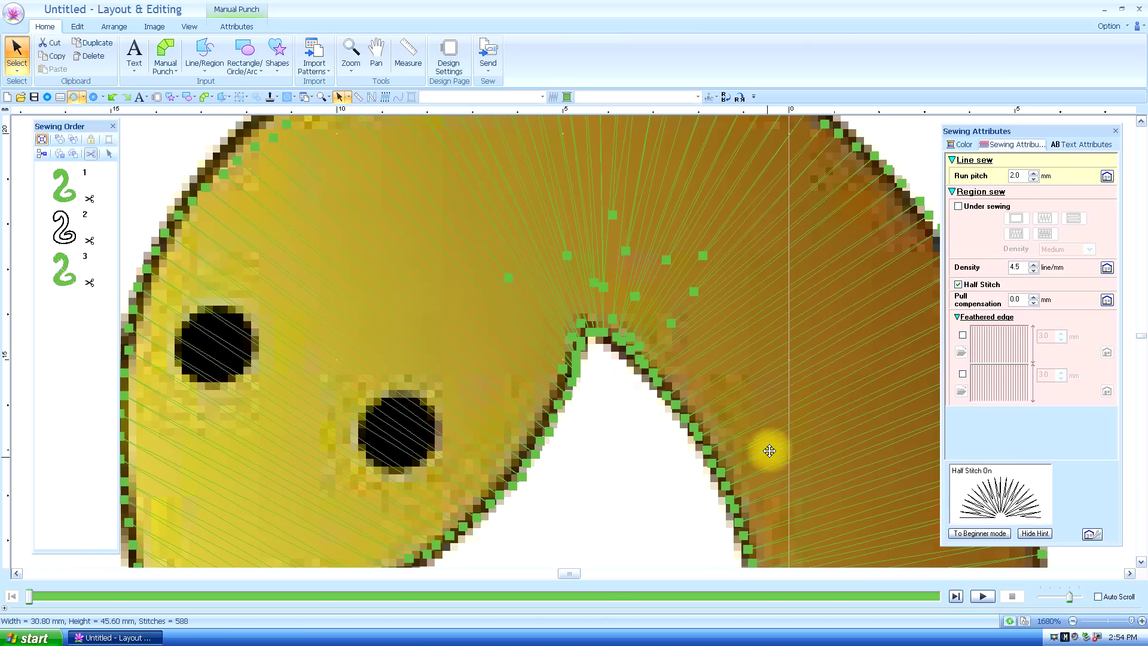
Step: Zoom back out to see the whole satin snake
click(351, 52)
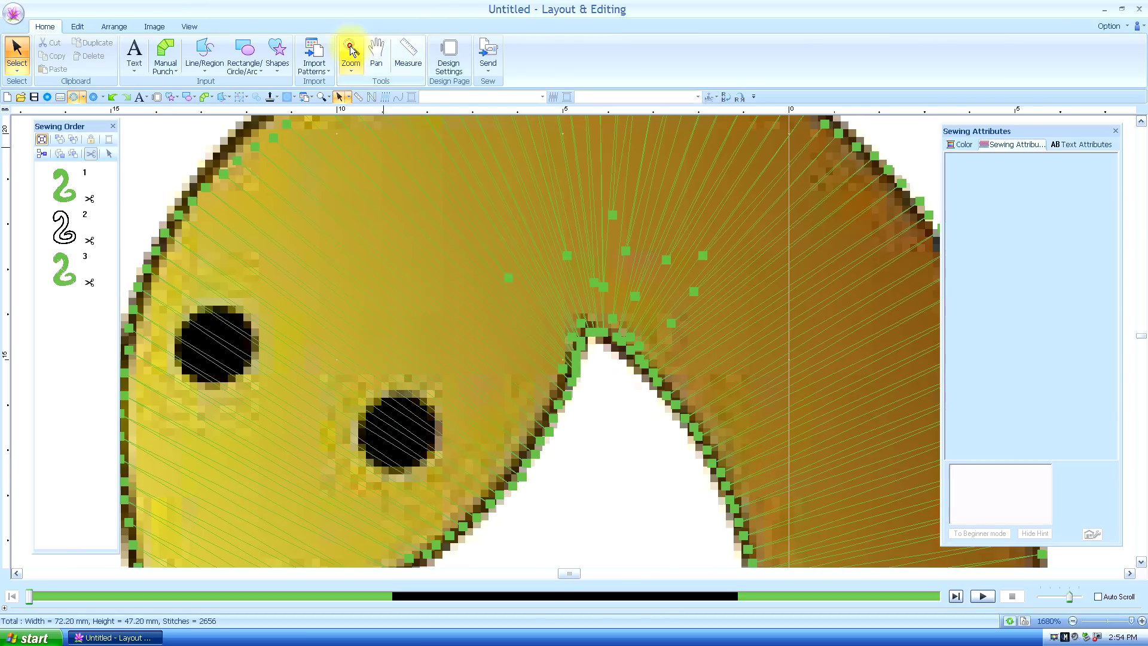
click(351, 70)
click(374, 99)
click(607, 466)
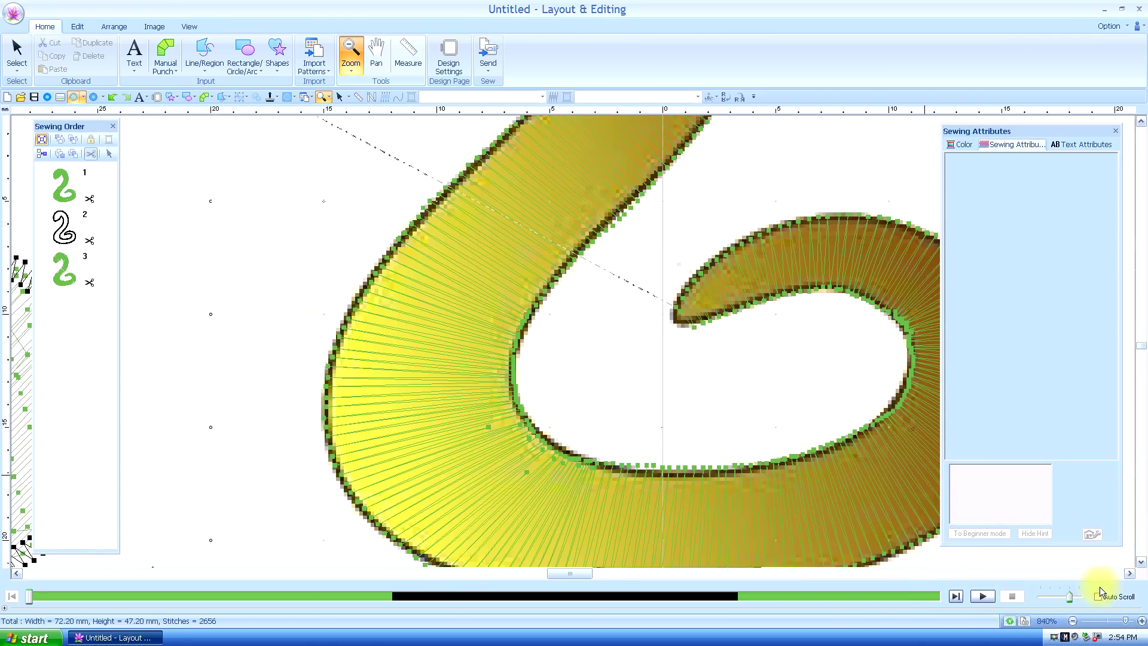
click(1129, 573)
click(1129, 574)
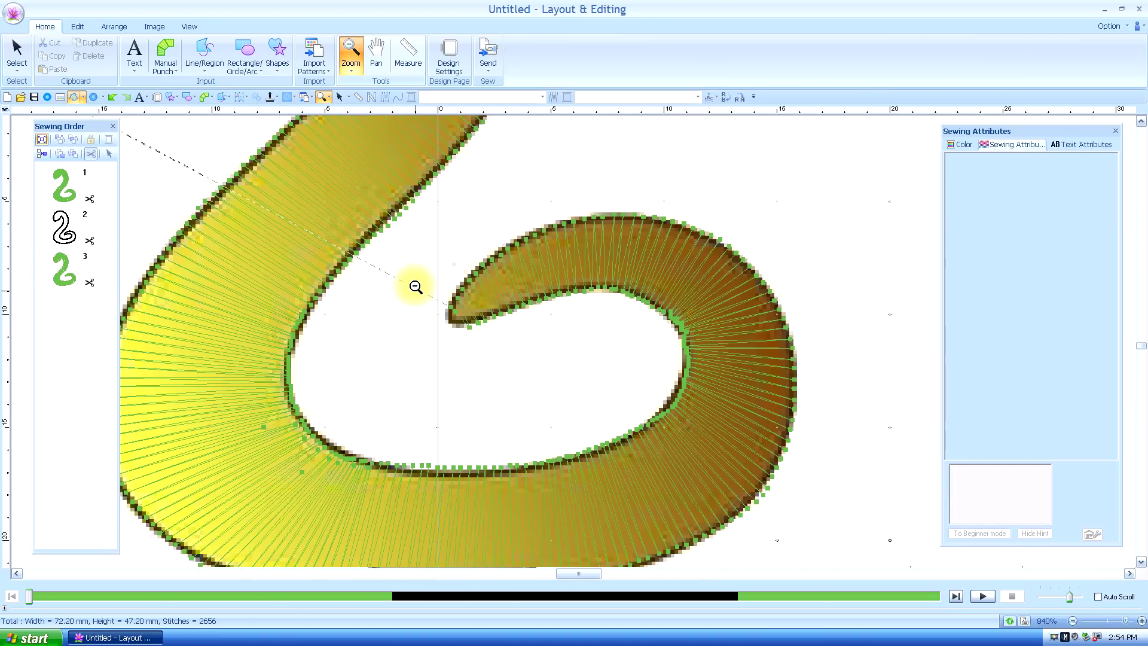
click(432, 245)
scroll(615, 248, up, 2)
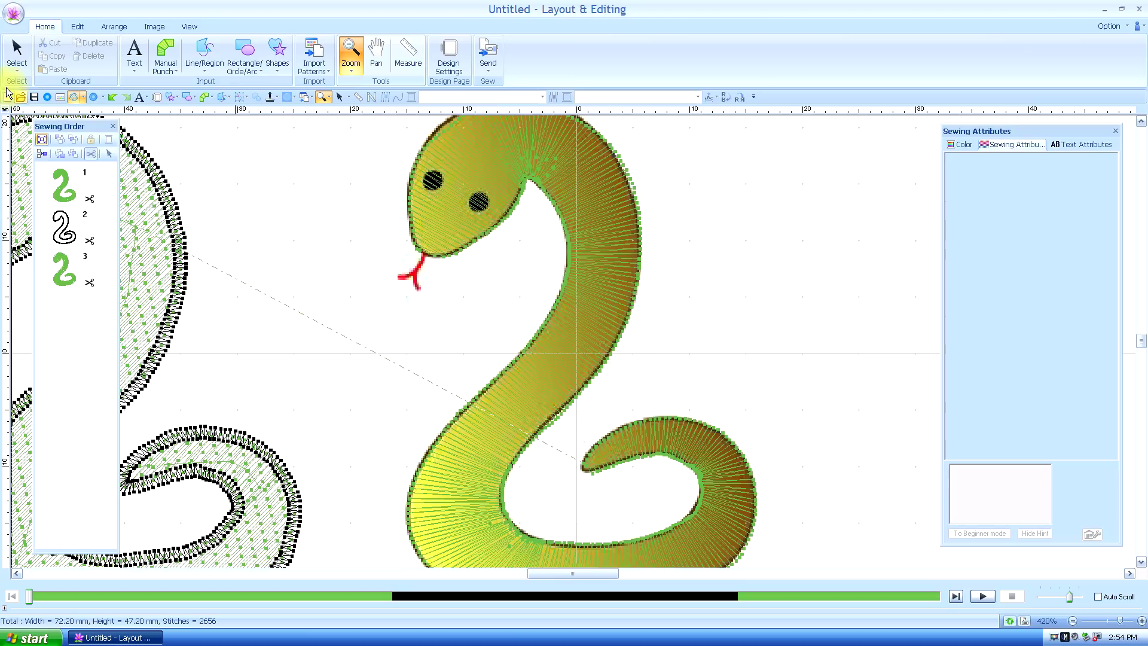
Step: Turn on Realistic View and select the left outlined snake to show its 45-degree fill attributes
click(16, 49)
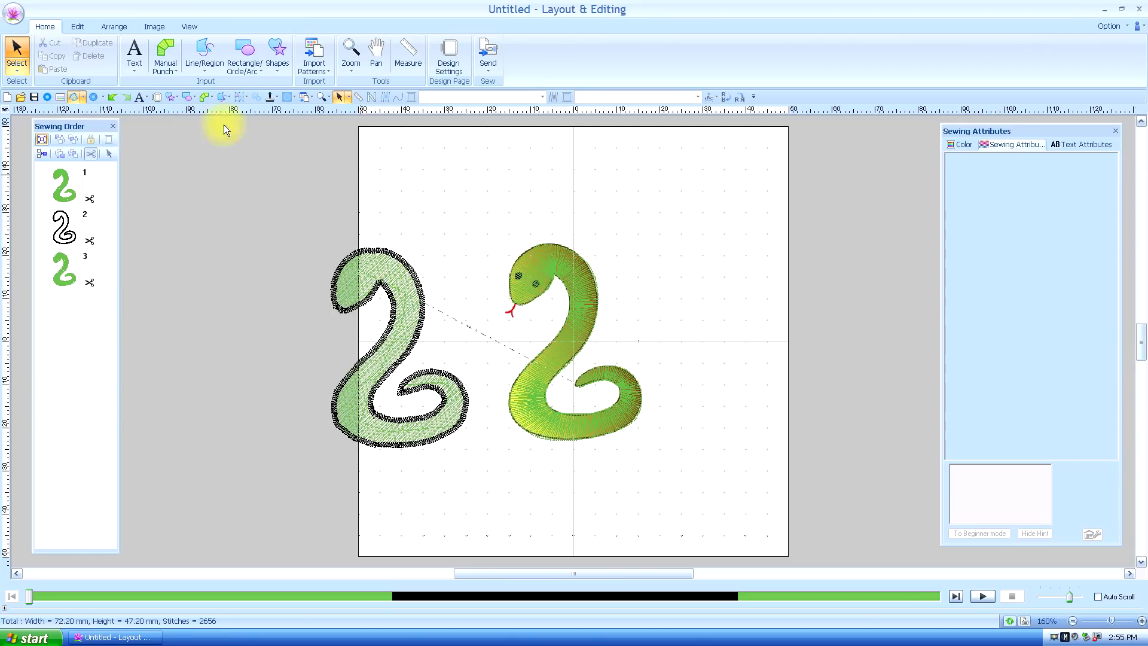
click(93, 99)
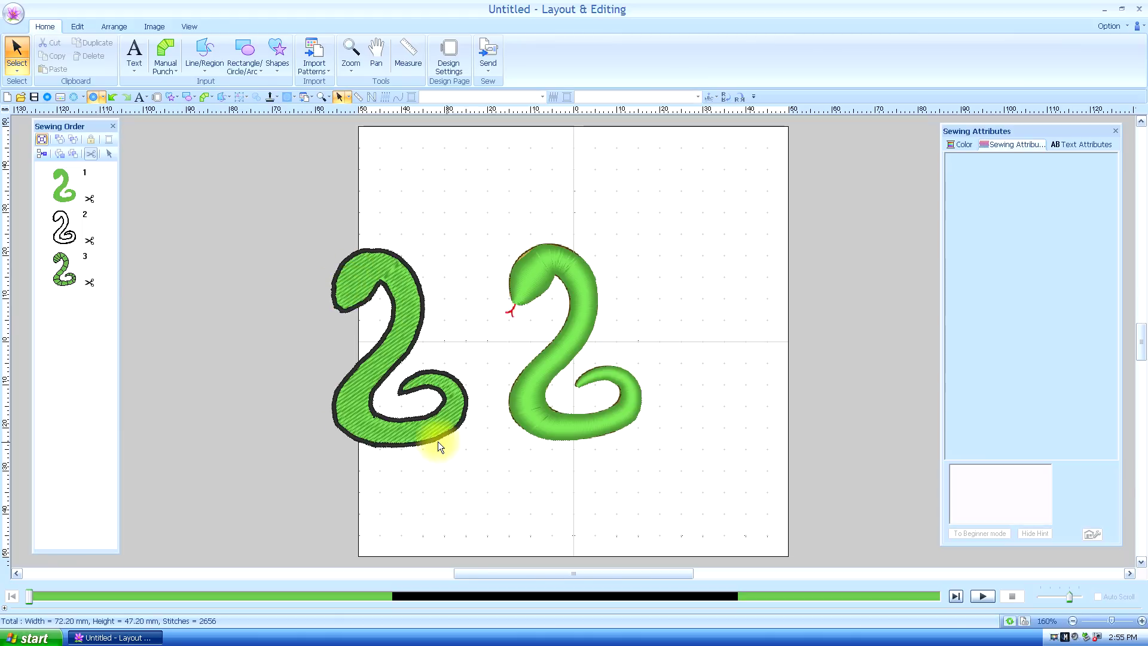
click(369, 274)
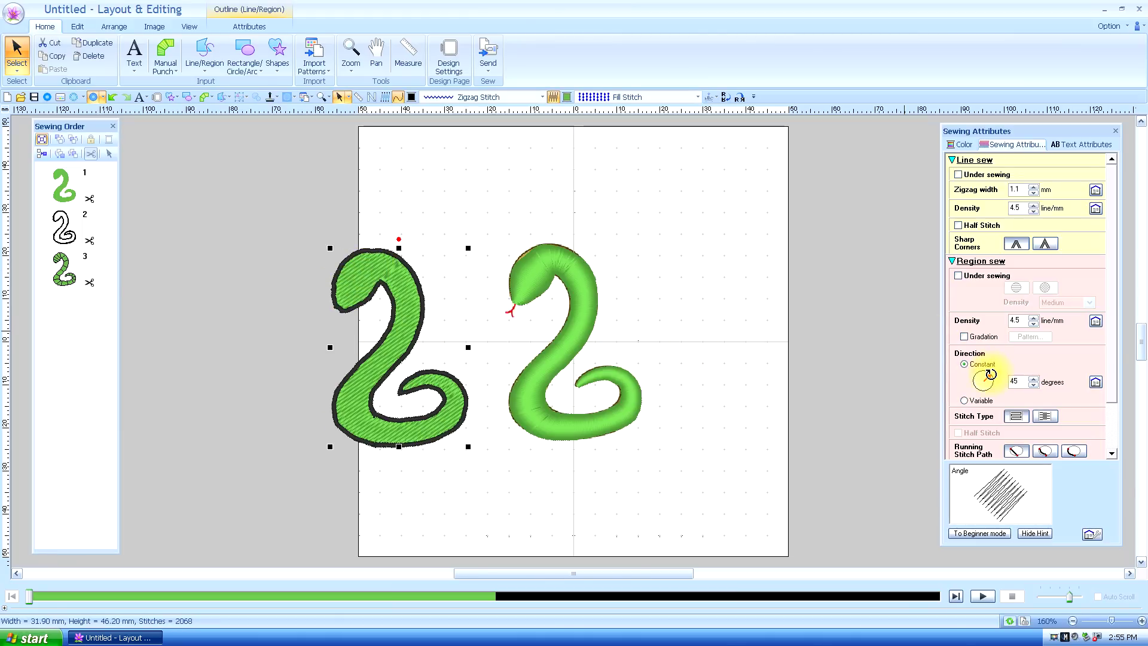
Step: Turn the constant fill Direction dial from 45 to 348 degrees, then deselect the snake
drag(990, 374, 997, 382)
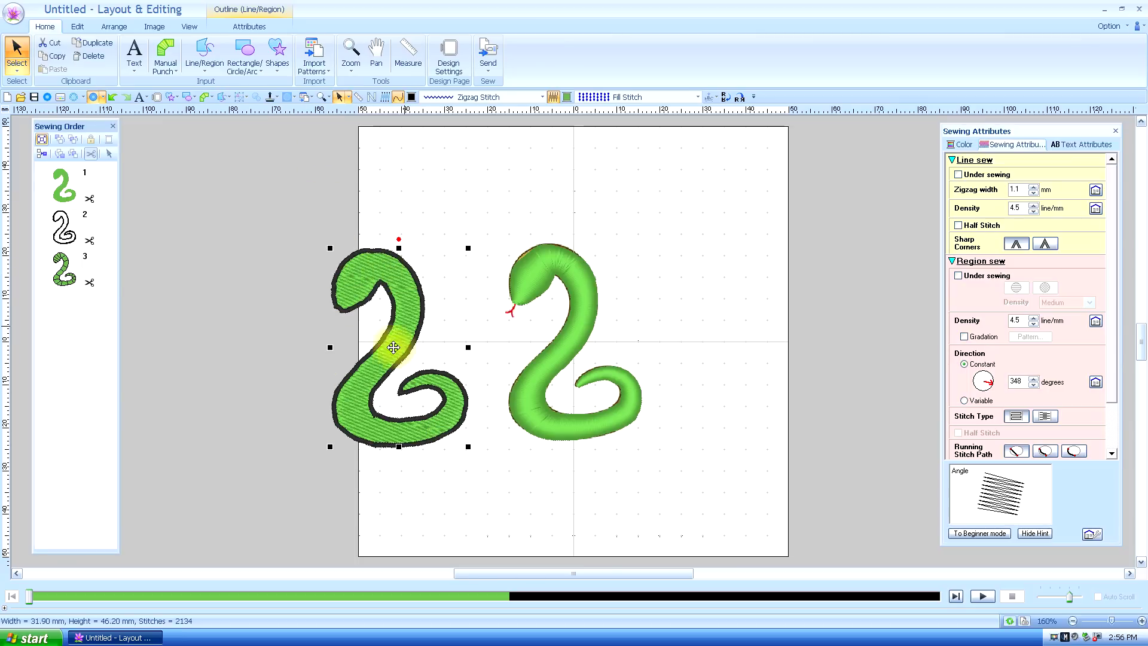
click(467, 187)
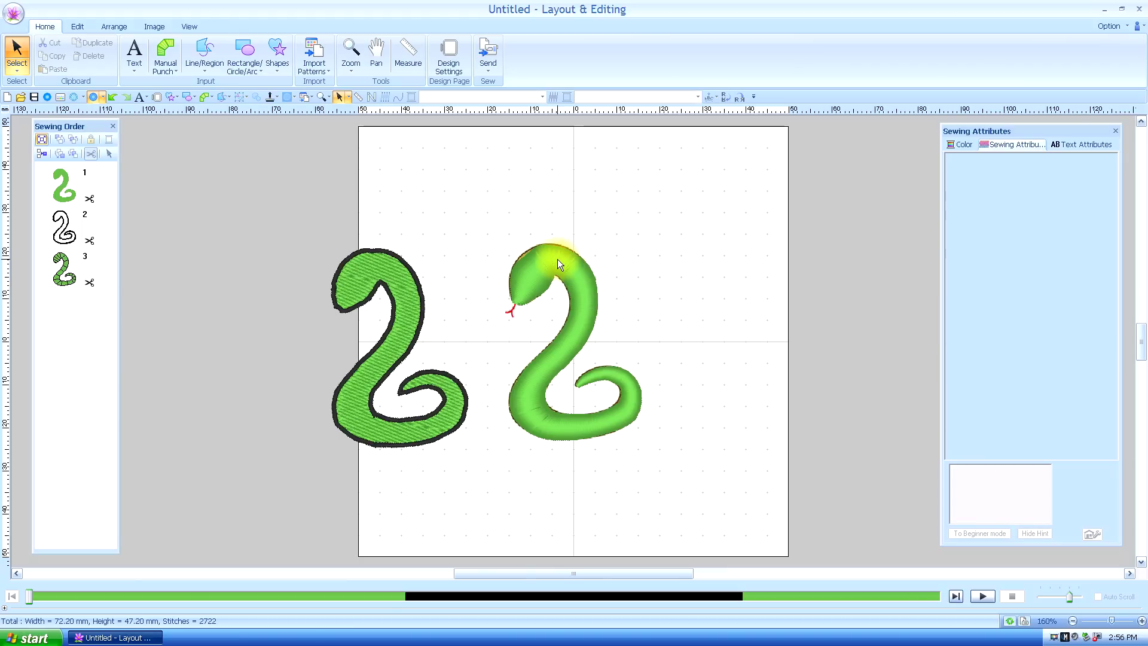
Step: Back in stitch-line view, start a curved manual punch along the neck's inner edge
click(73, 96)
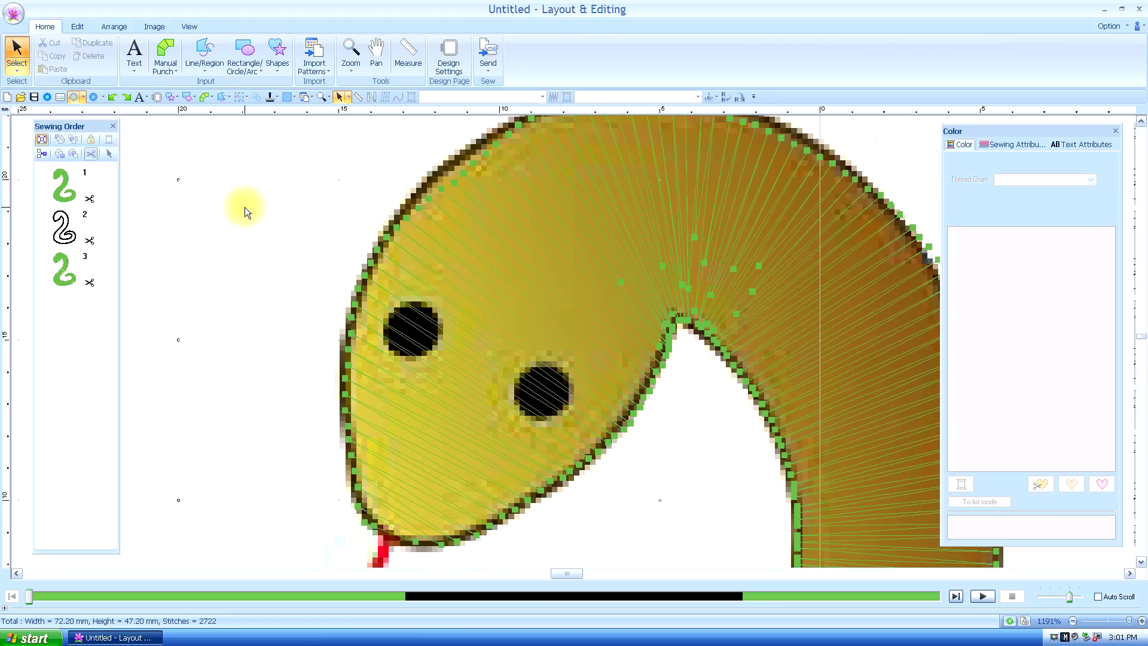
click(167, 57)
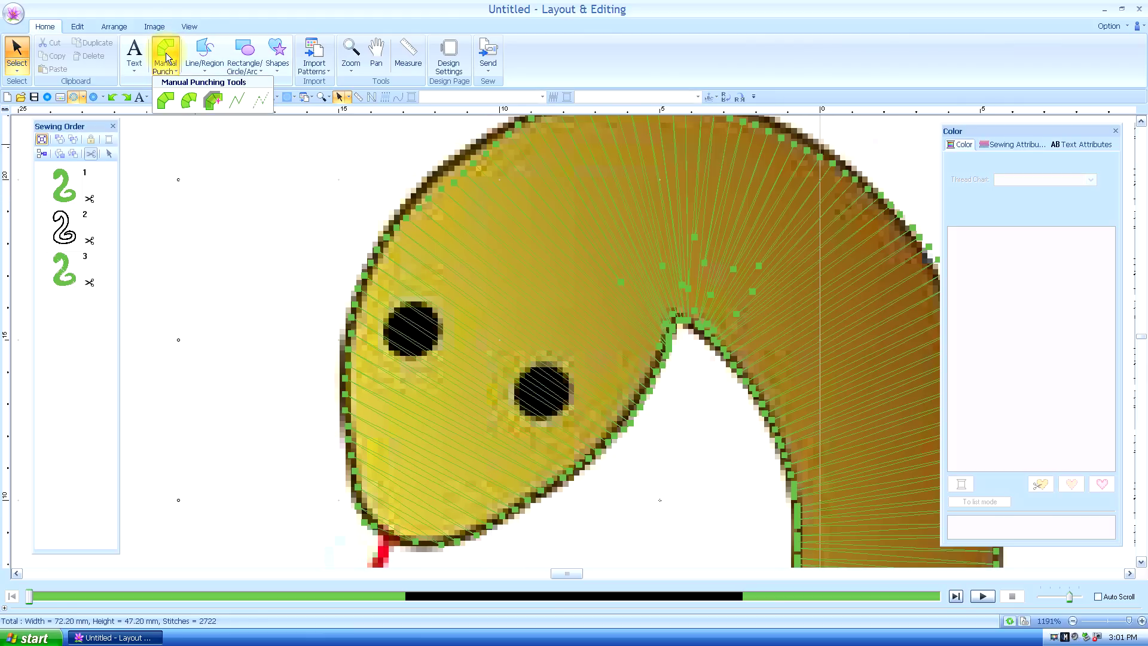
click(188, 103)
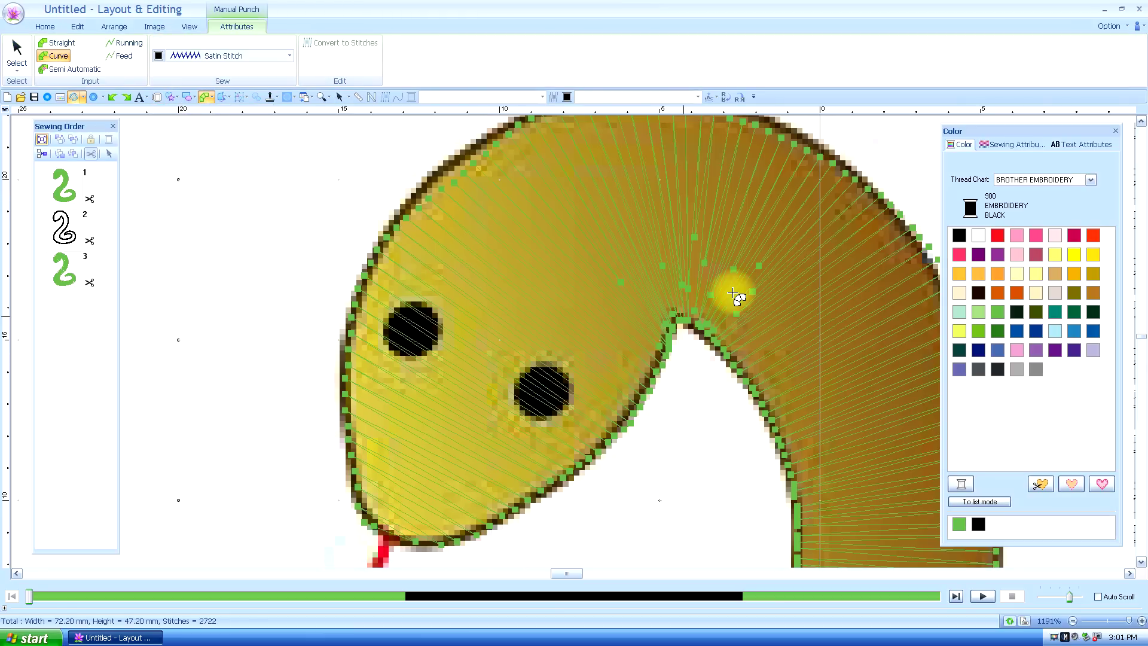
click(690, 301)
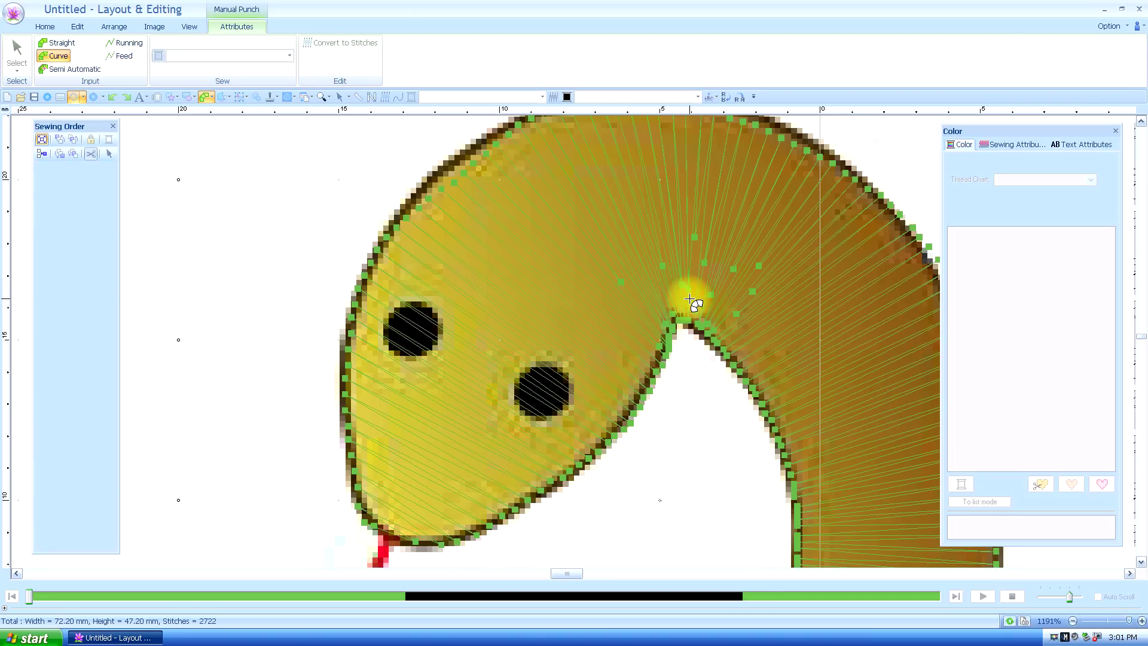
click(679, 339)
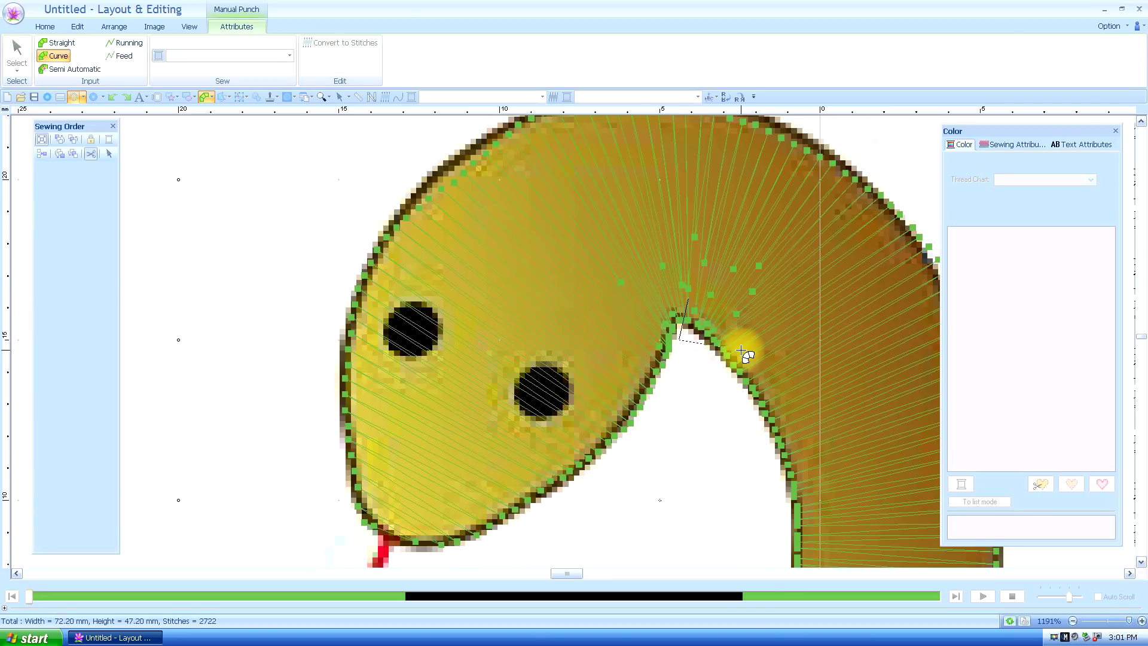
click(717, 372)
click(787, 407)
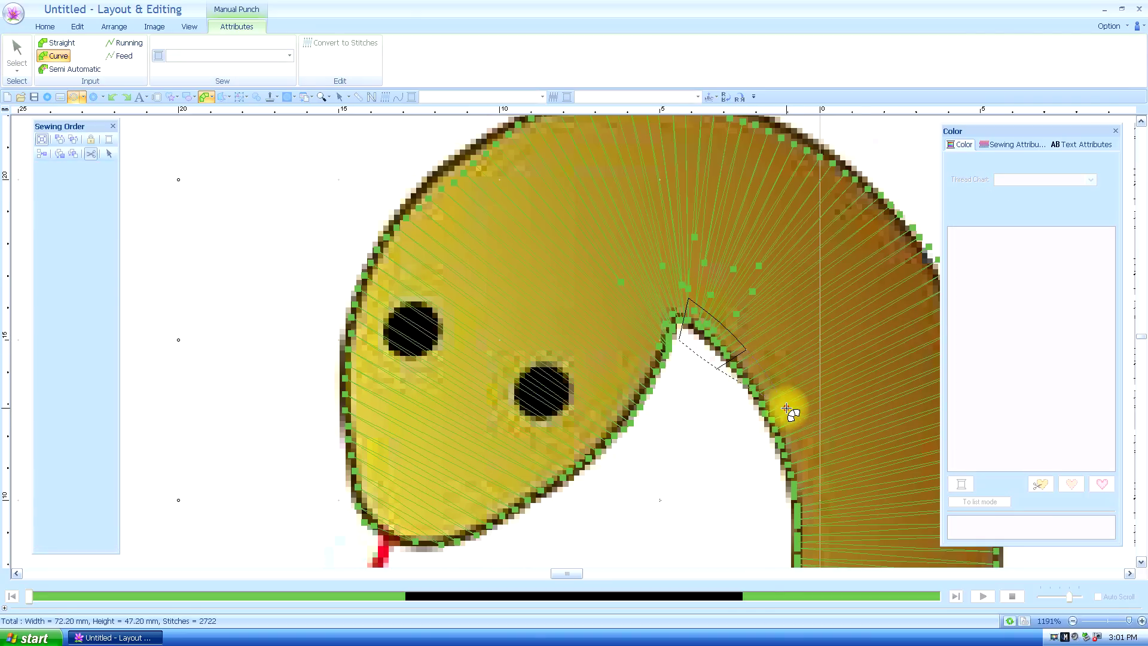
click(748, 418)
click(816, 507)
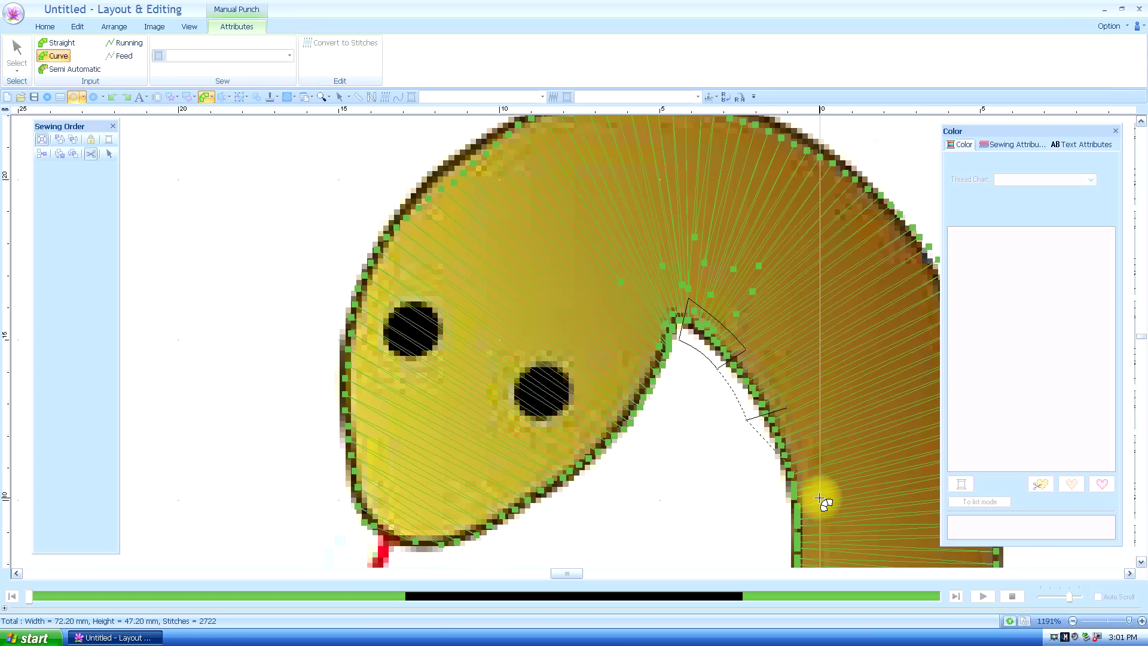
click(779, 492)
scroll(799, 430, down, 3)
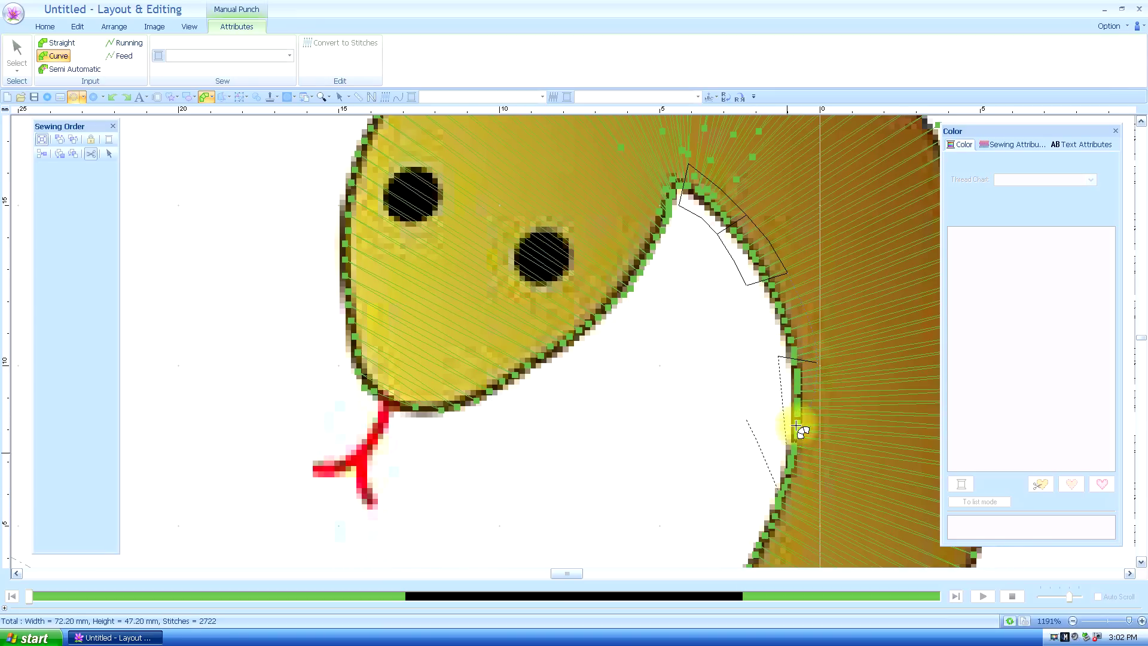
click(778, 367)
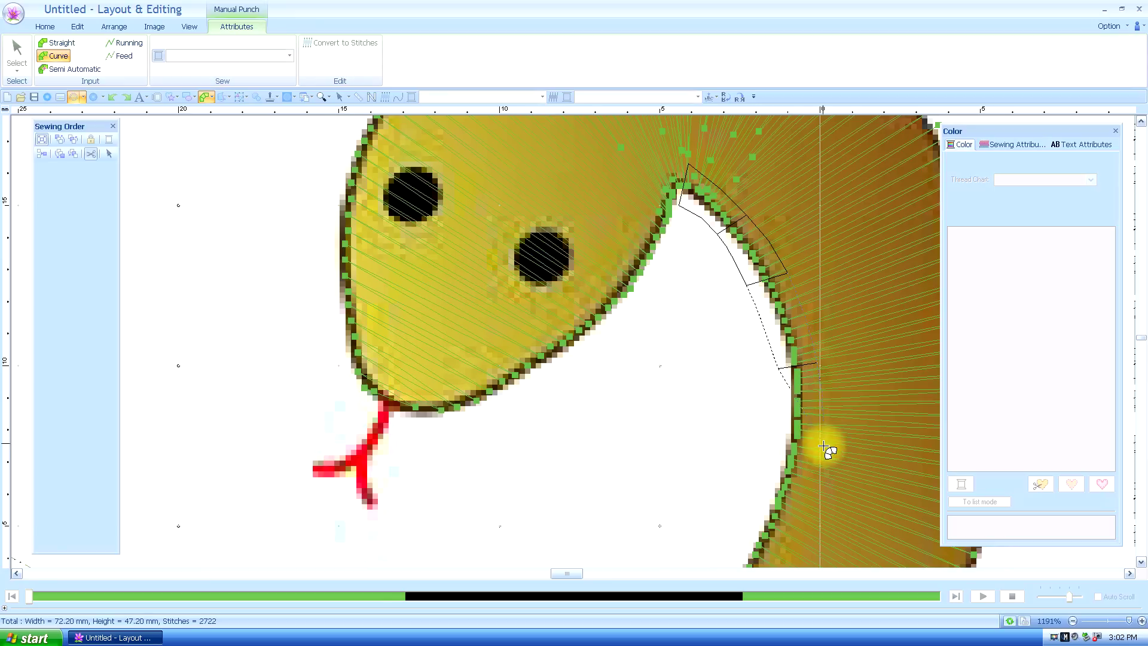
click(795, 537)
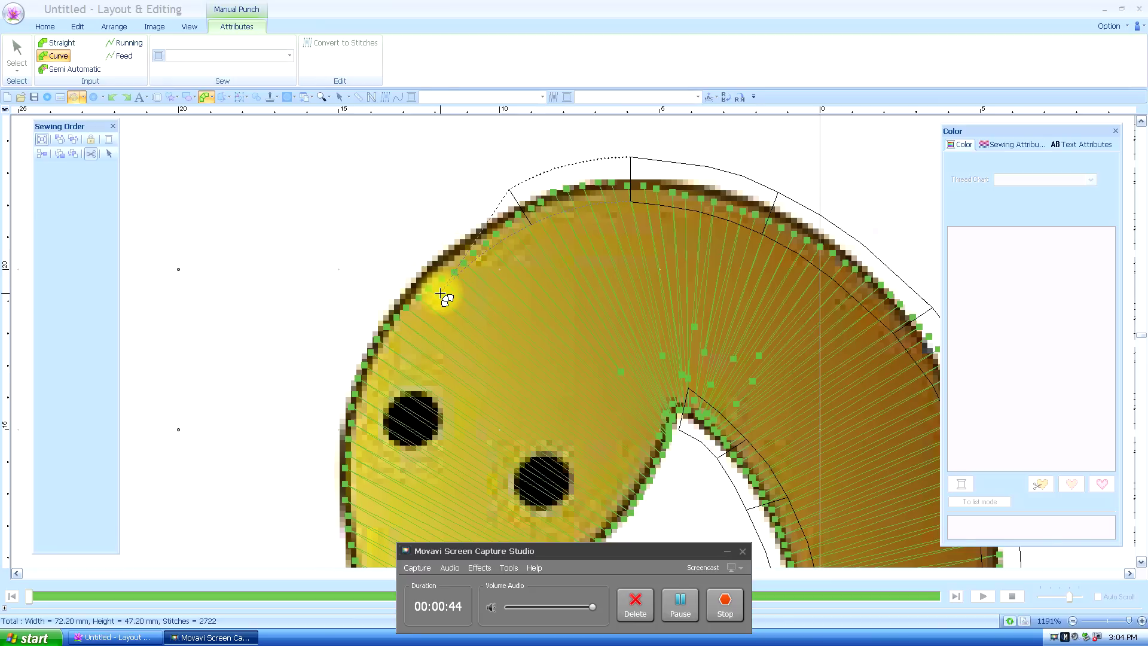
Step: Place outline points across the top and down the left edge of the head
click(441, 295)
click(408, 266)
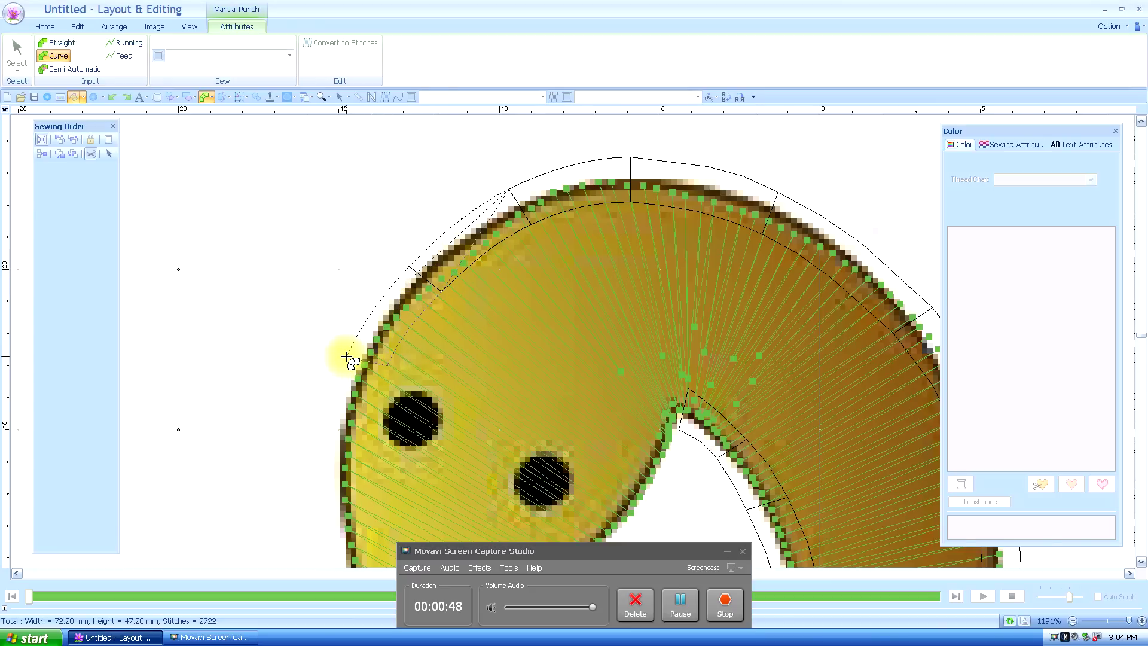
scroll(357, 353, down, 2)
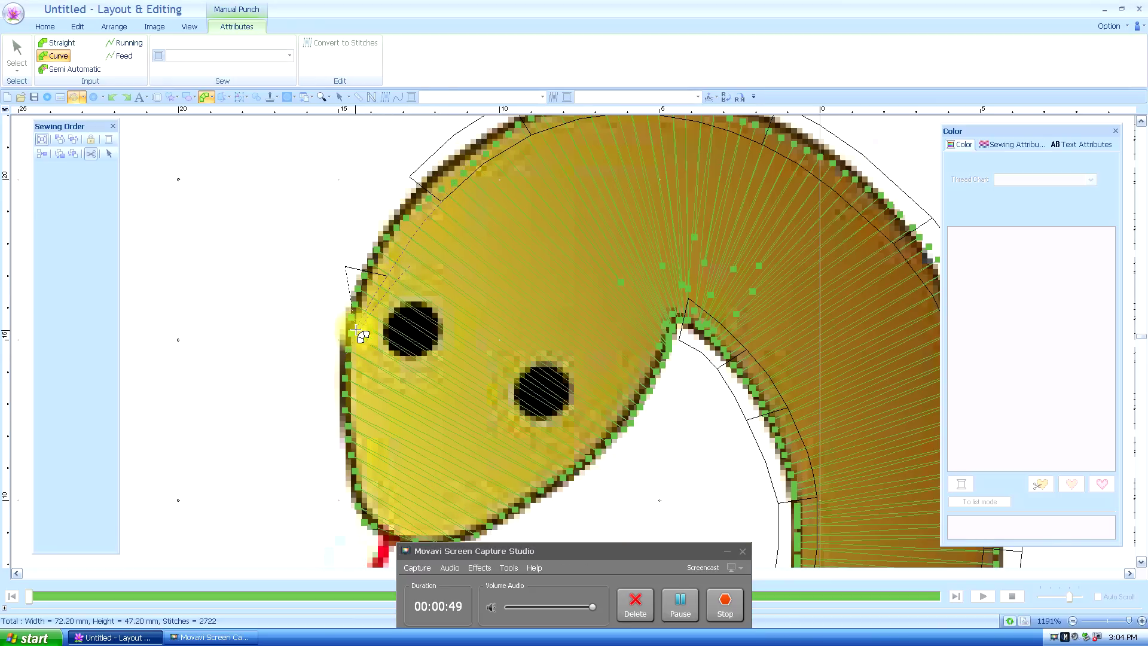
click(361, 365)
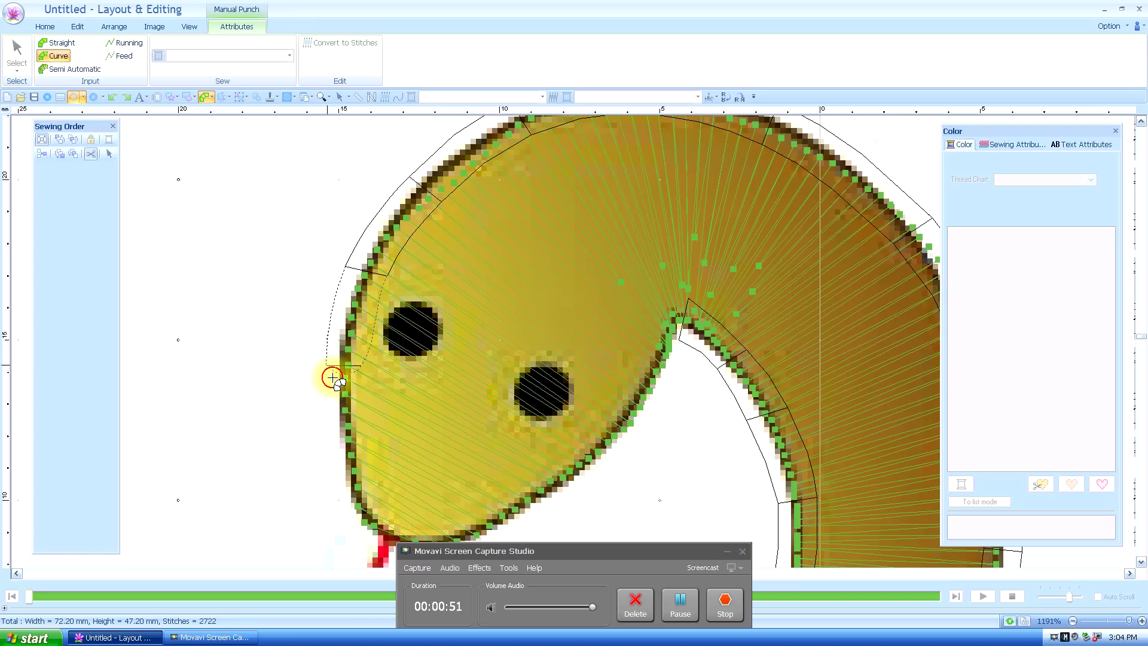
click(368, 449)
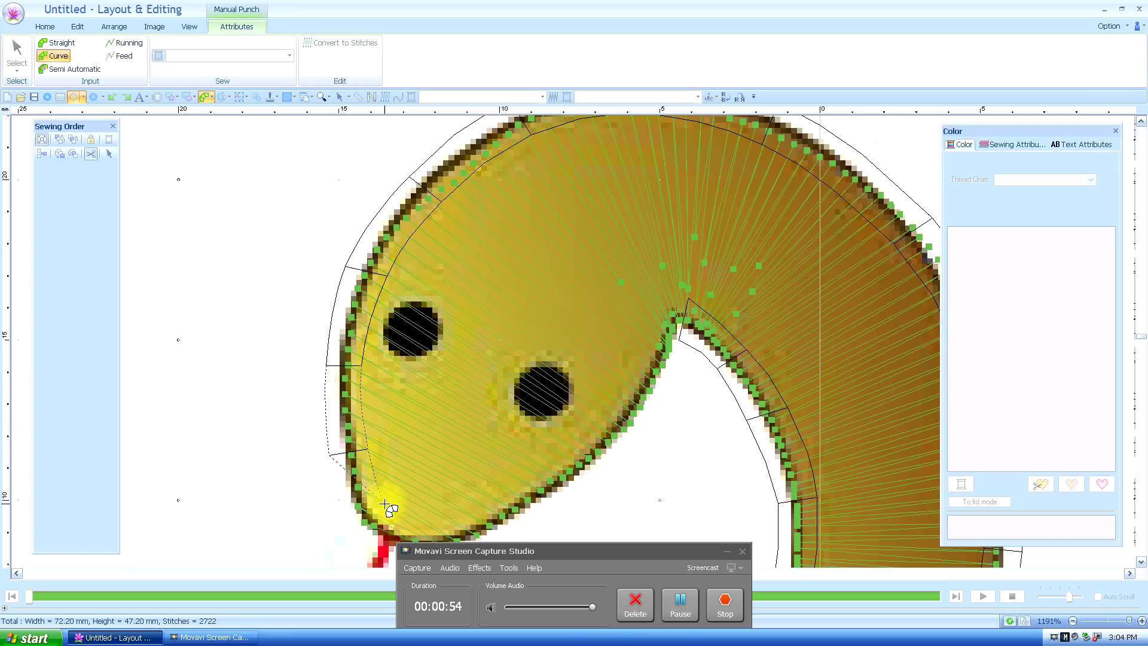
click(350, 525)
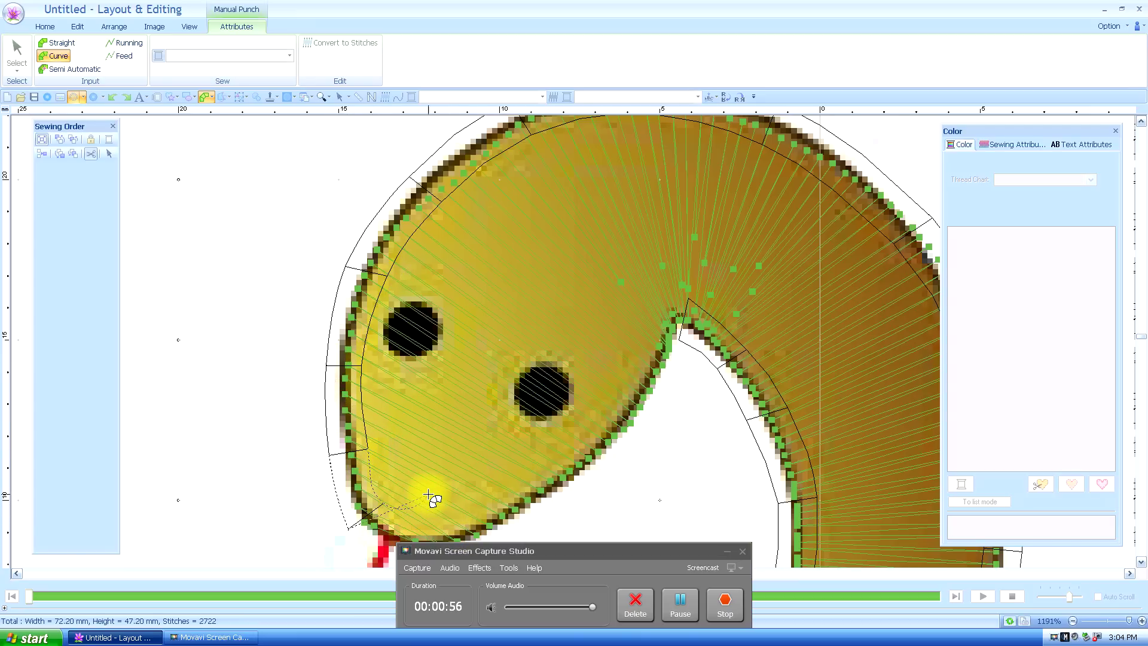
scroll(428, 495, up, 3)
scroll(428, 497, down, 4)
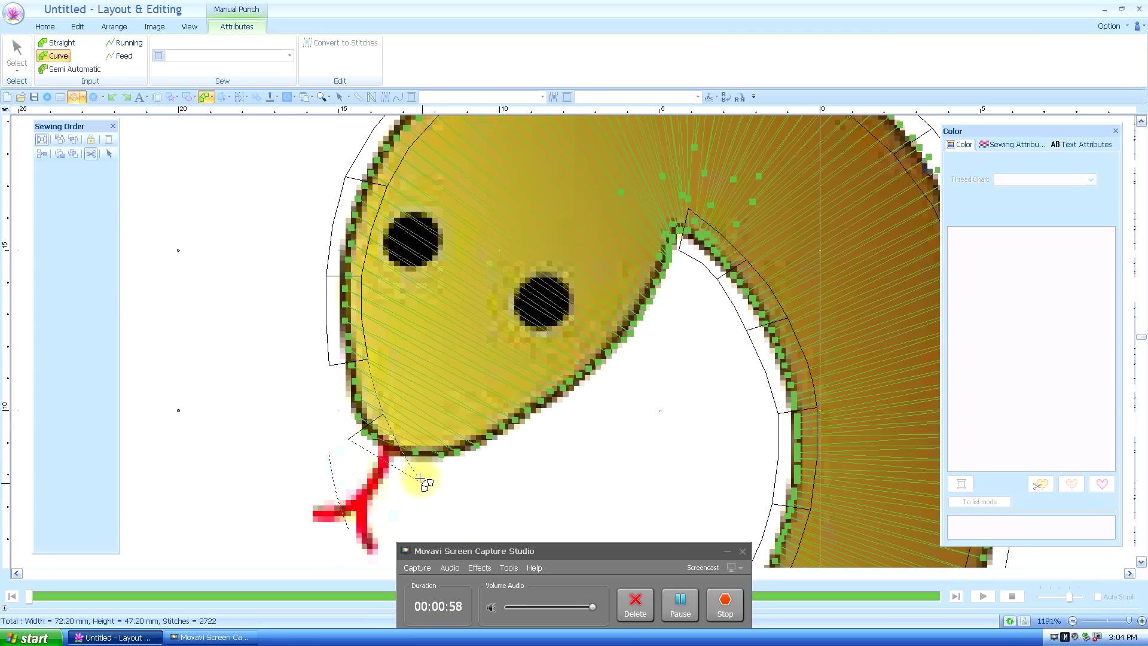
Step: Trace the jaw and inner neck tip, then close the head outline into a black satin region
click(424, 449)
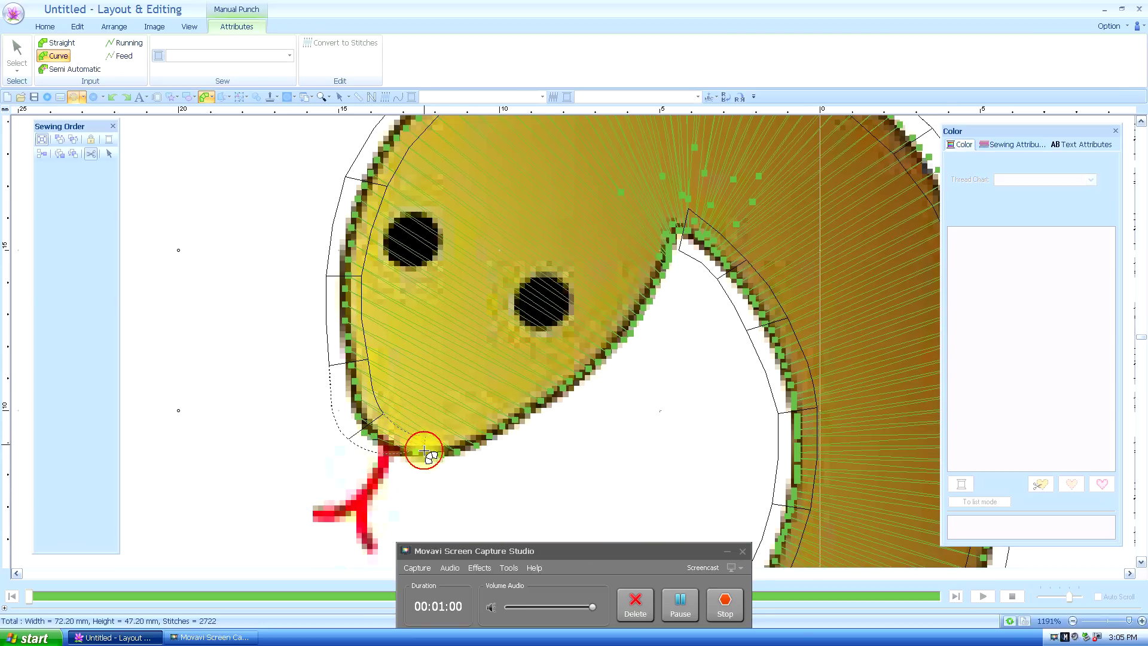
click(433, 472)
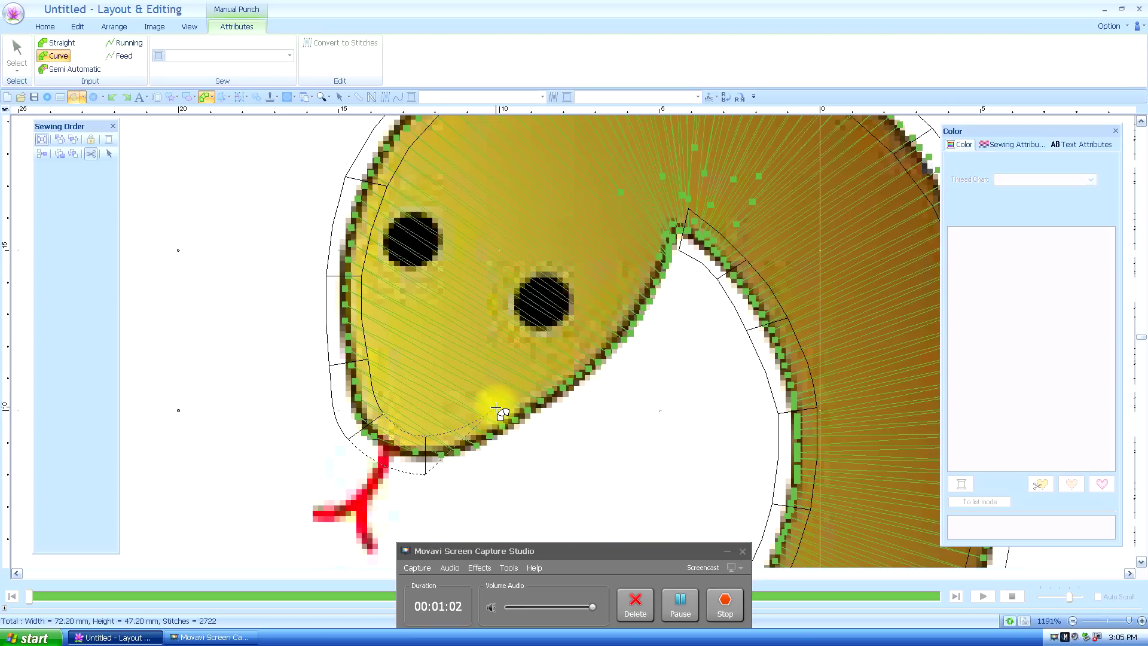
click(515, 438)
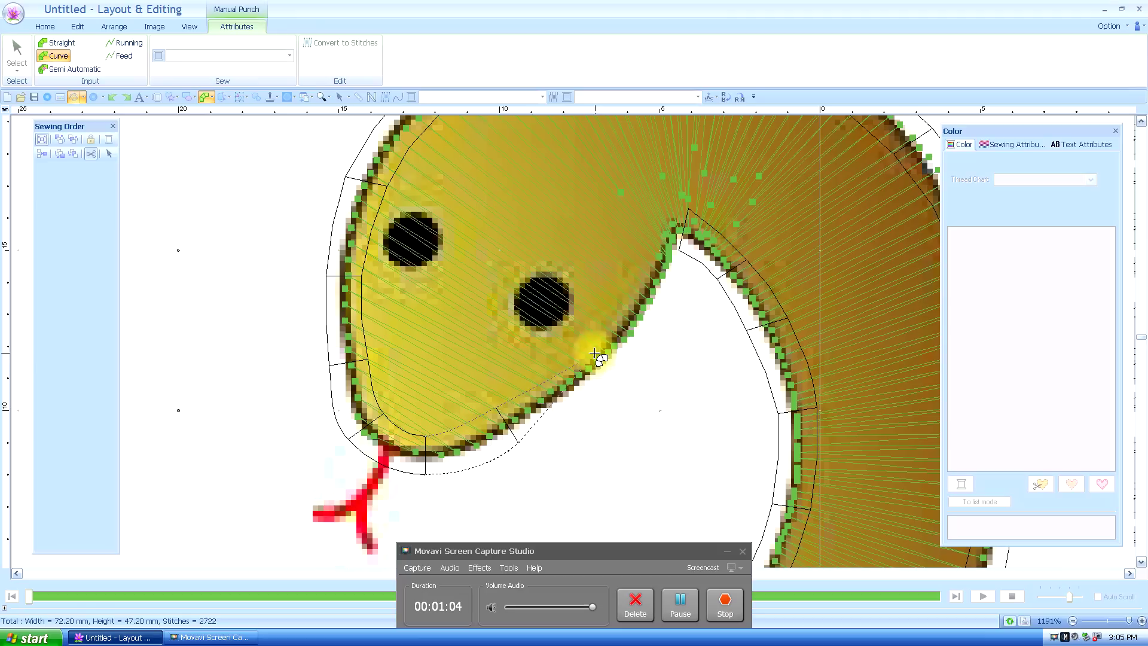
click(611, 378)
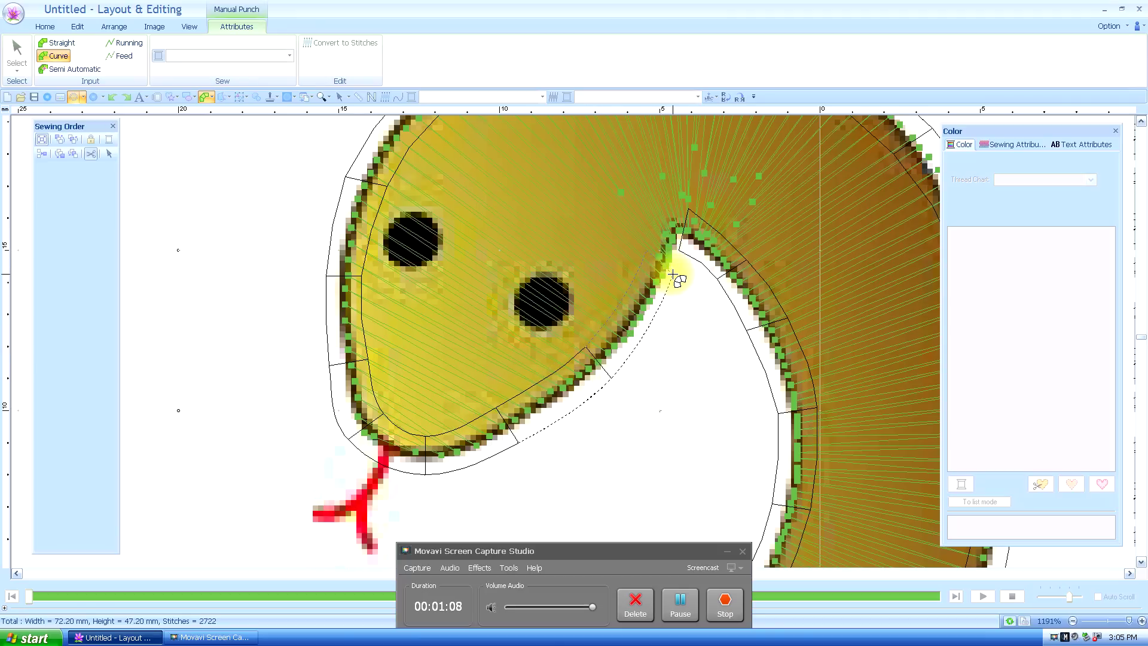
click(674, 275)
click(663, 209)
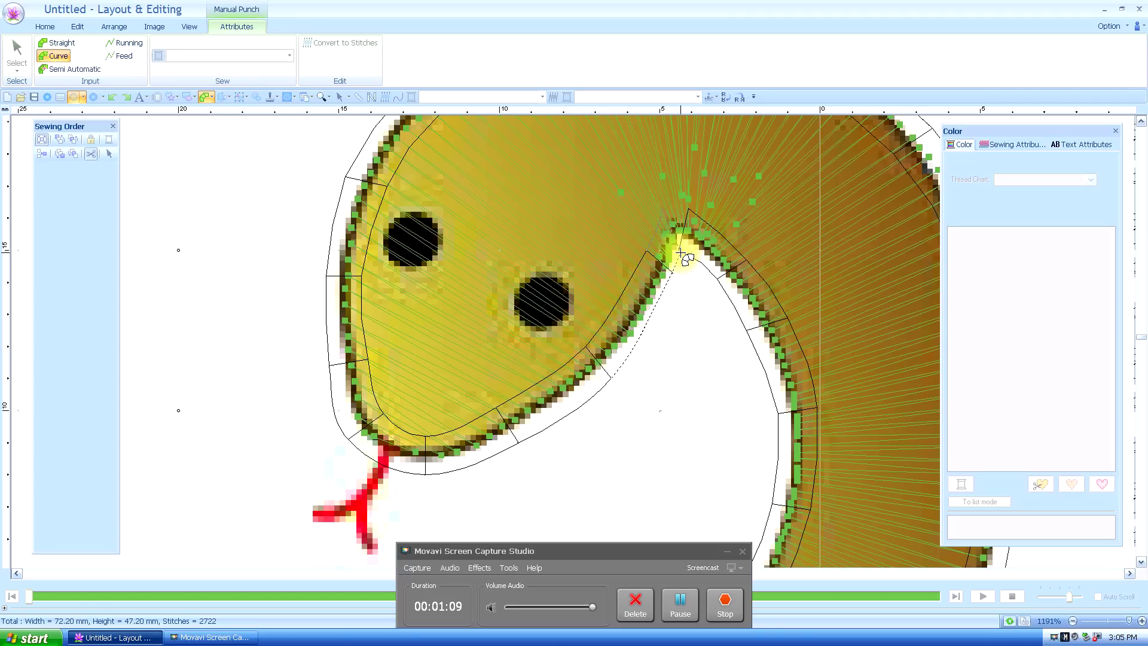
click(681, 205)
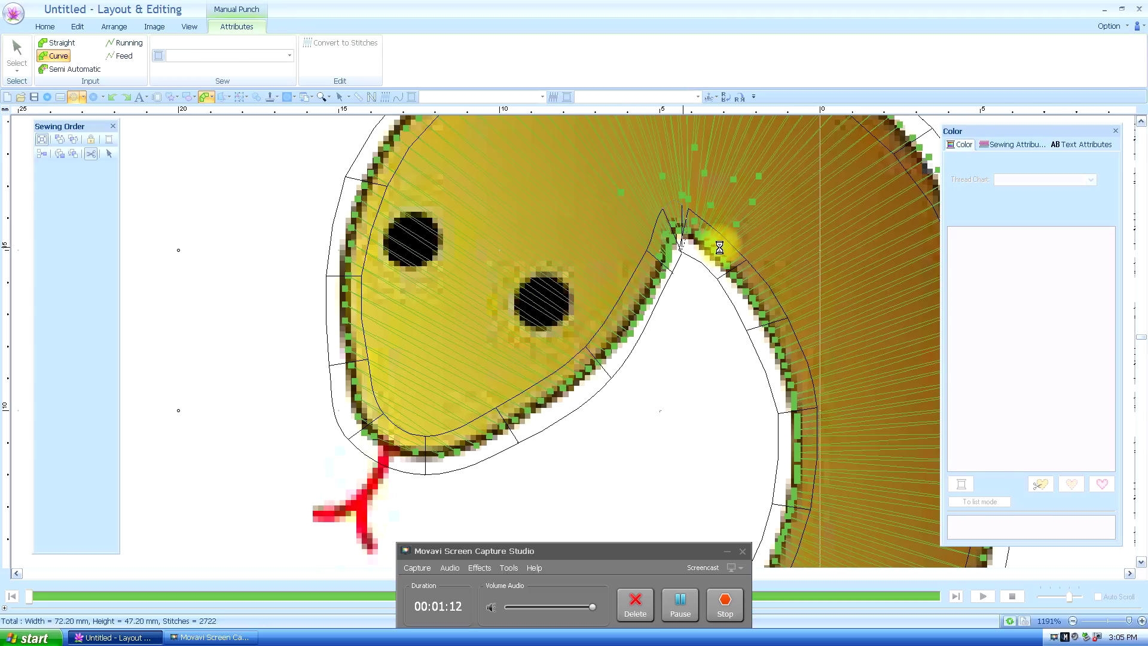
click(687, 246)
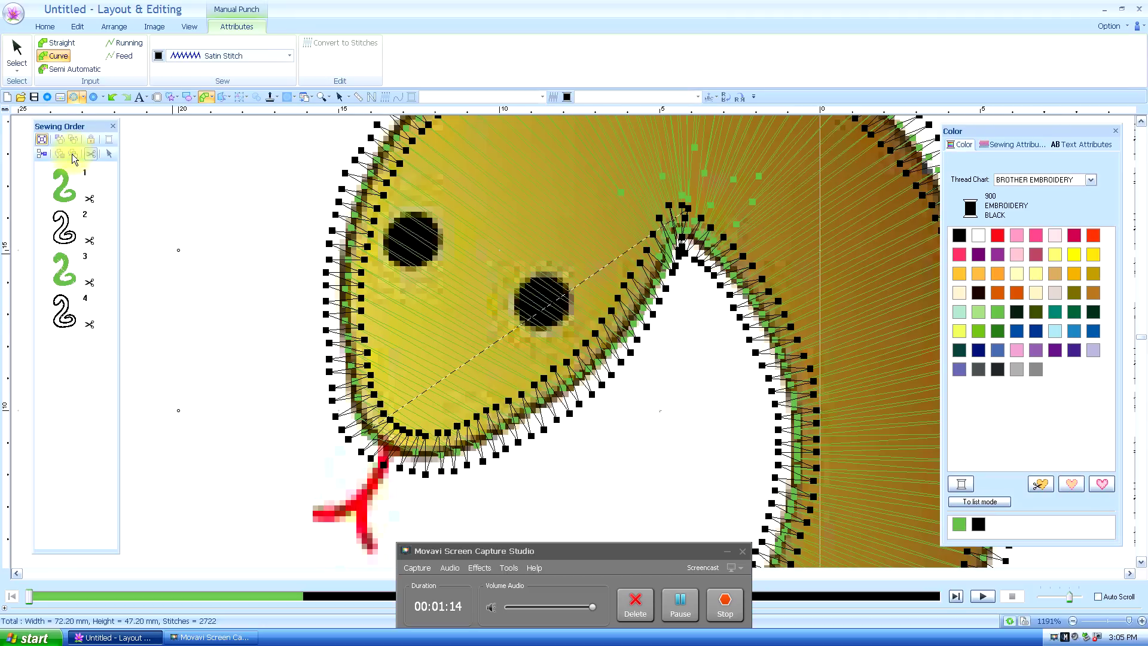
Step: Zoom to fit the whole design and commit the hand-punched right snake
click(321, 97)
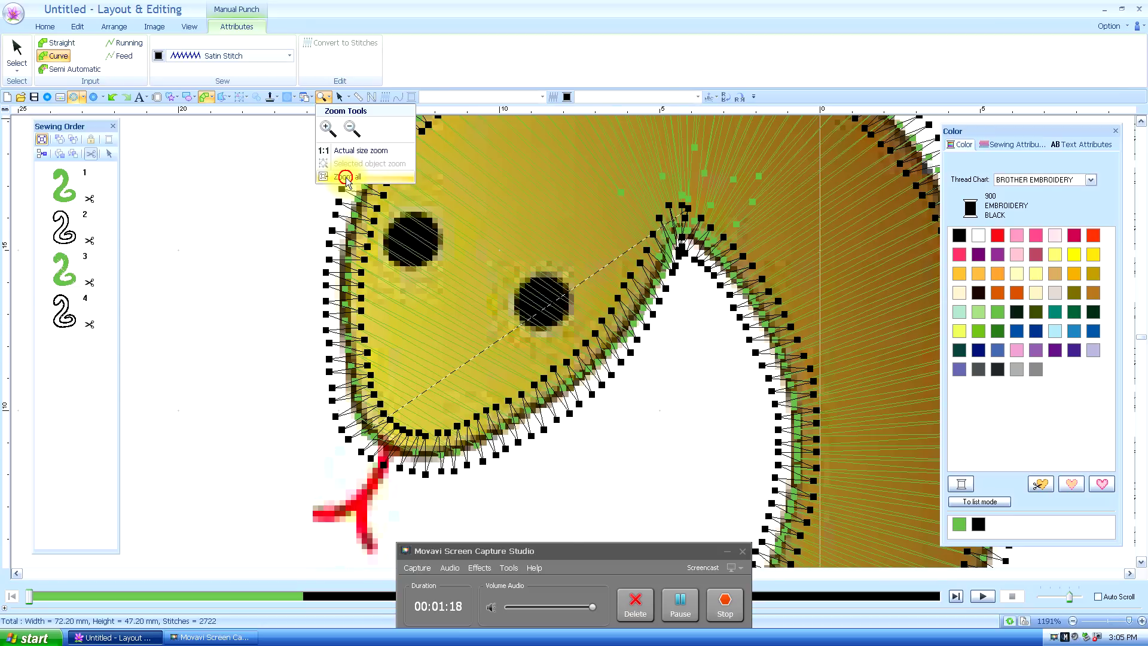
click(341, 177)
click(13, 53)
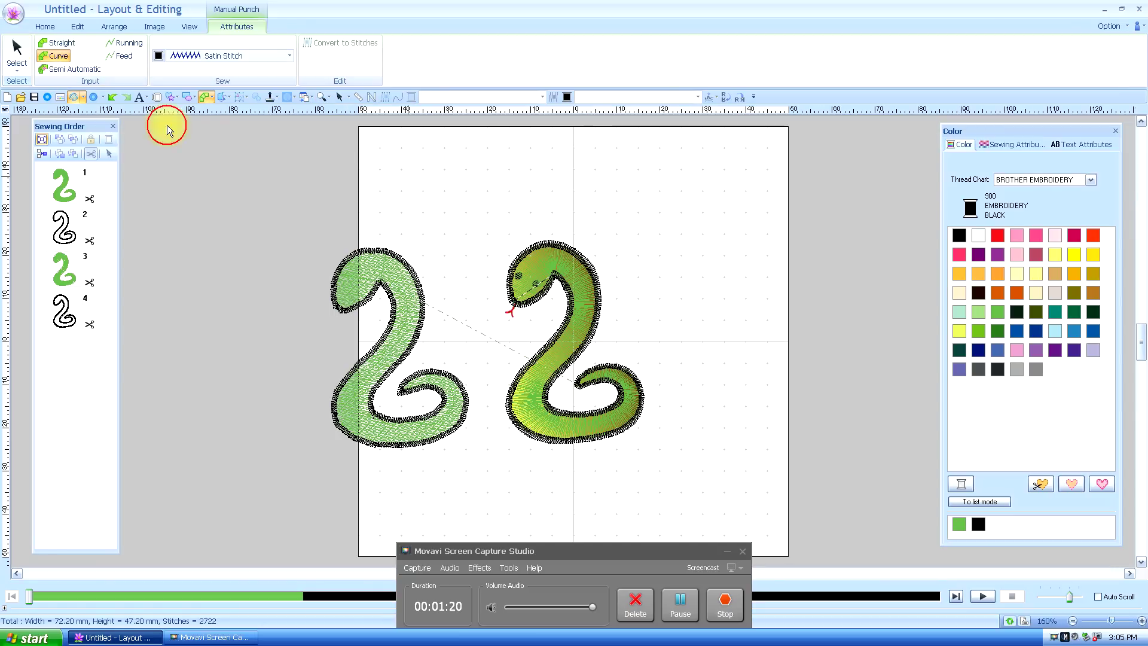
click(621, 267)
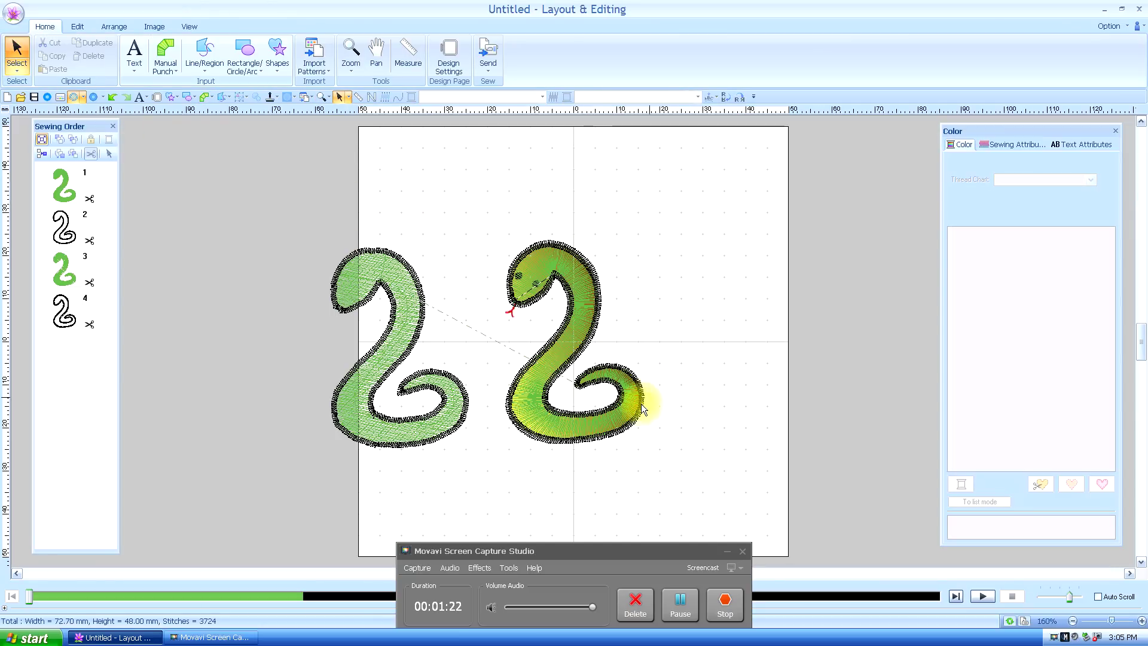
Step: Preview both snakes up close as realistic embroidery, then return to stitch view
click(93, 97)
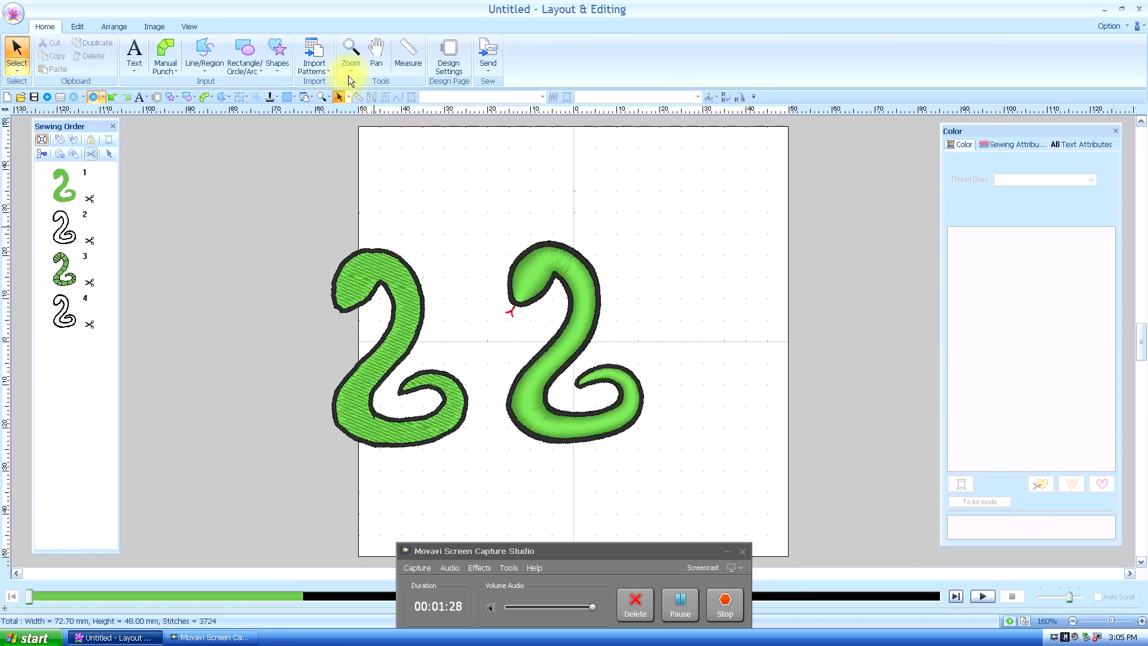
click(350, 53)
click(353, 100)
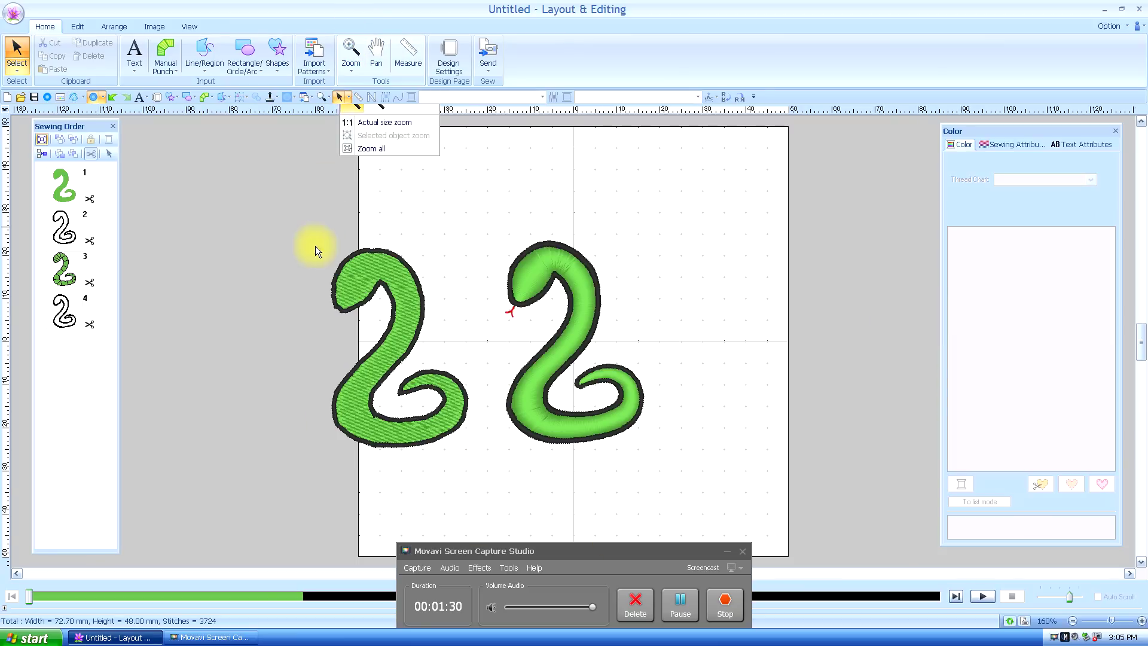
drag(305, 235, 734, 499)
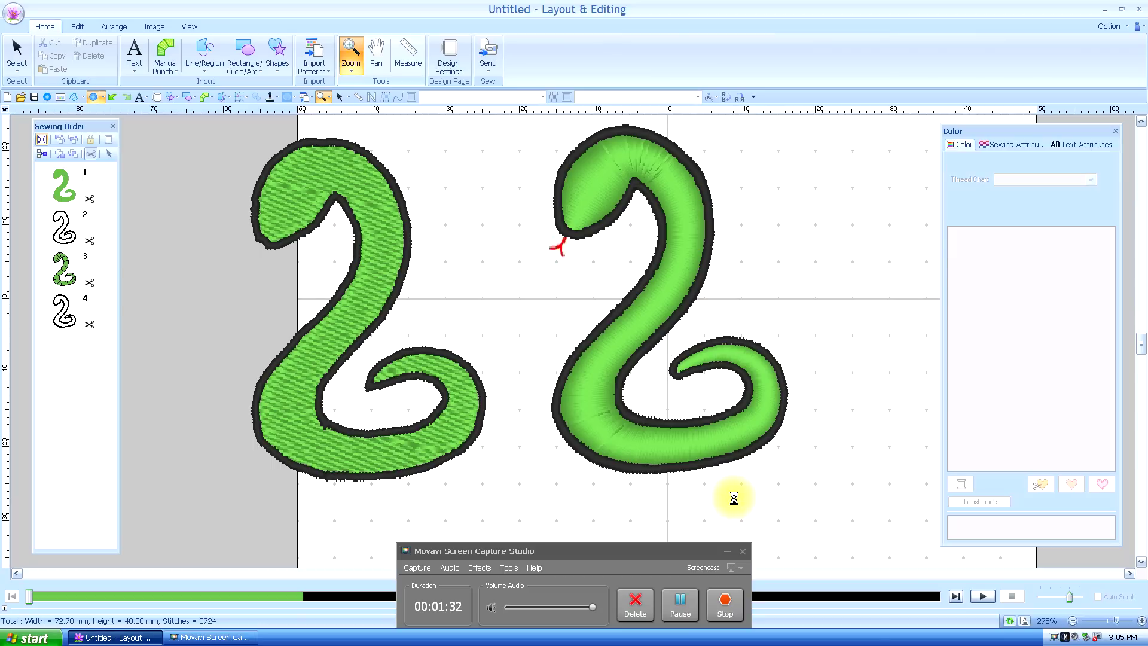
click(74, 97)
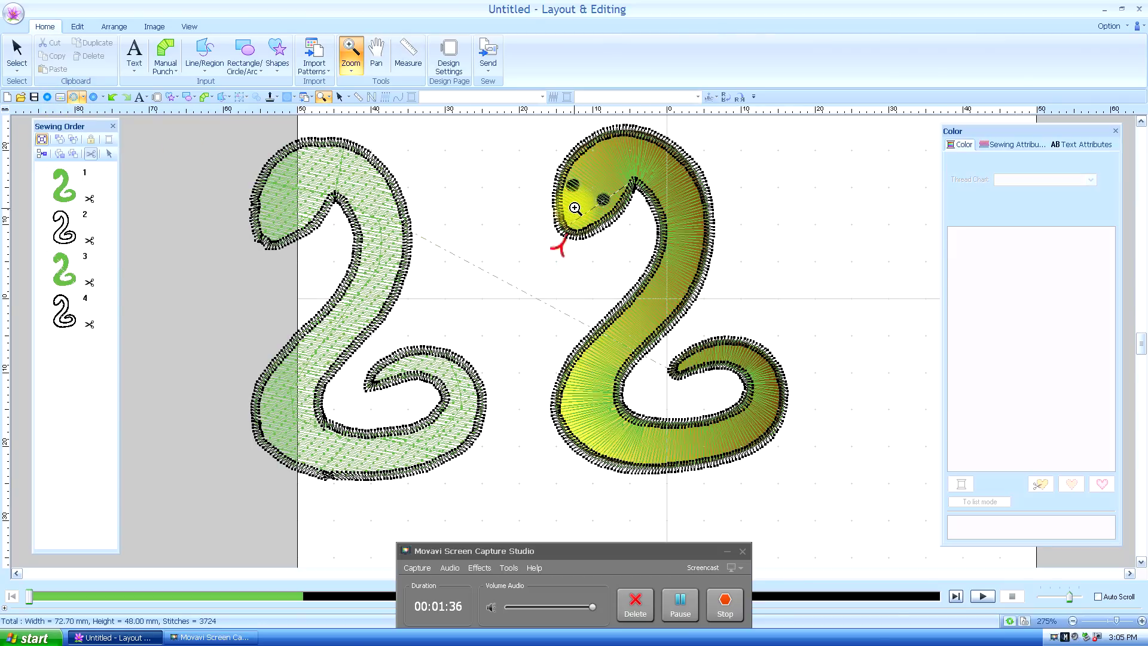
click(14, 48)
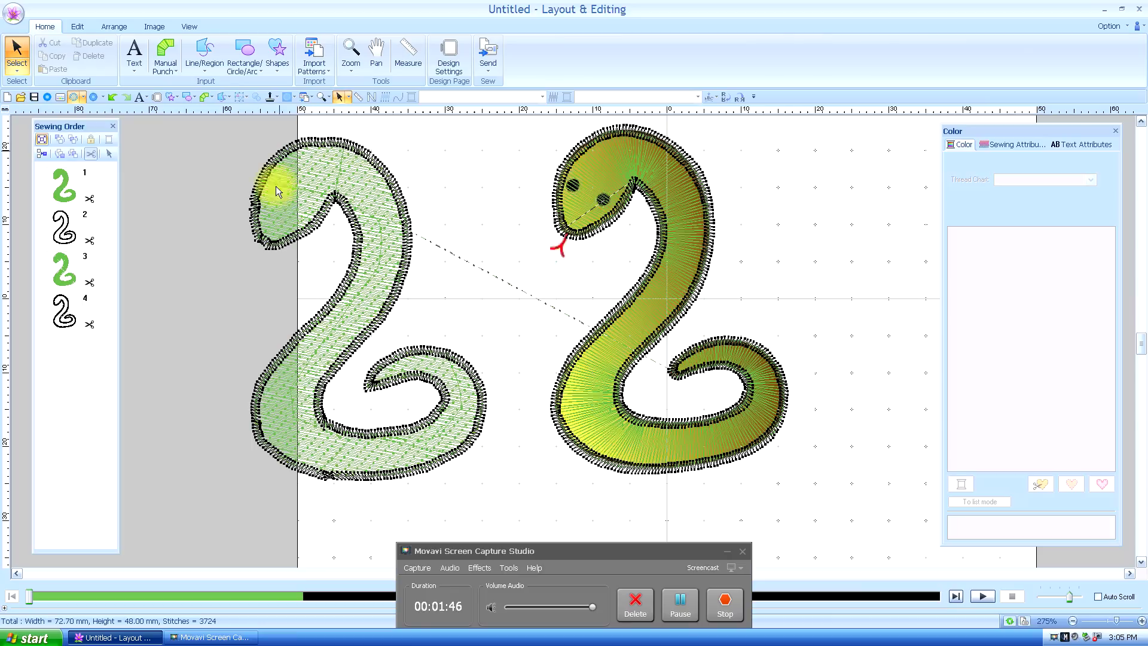
Step: Change the right snake's sew type to Fill Stitch, giving 1407 stitches
click(629, 167)
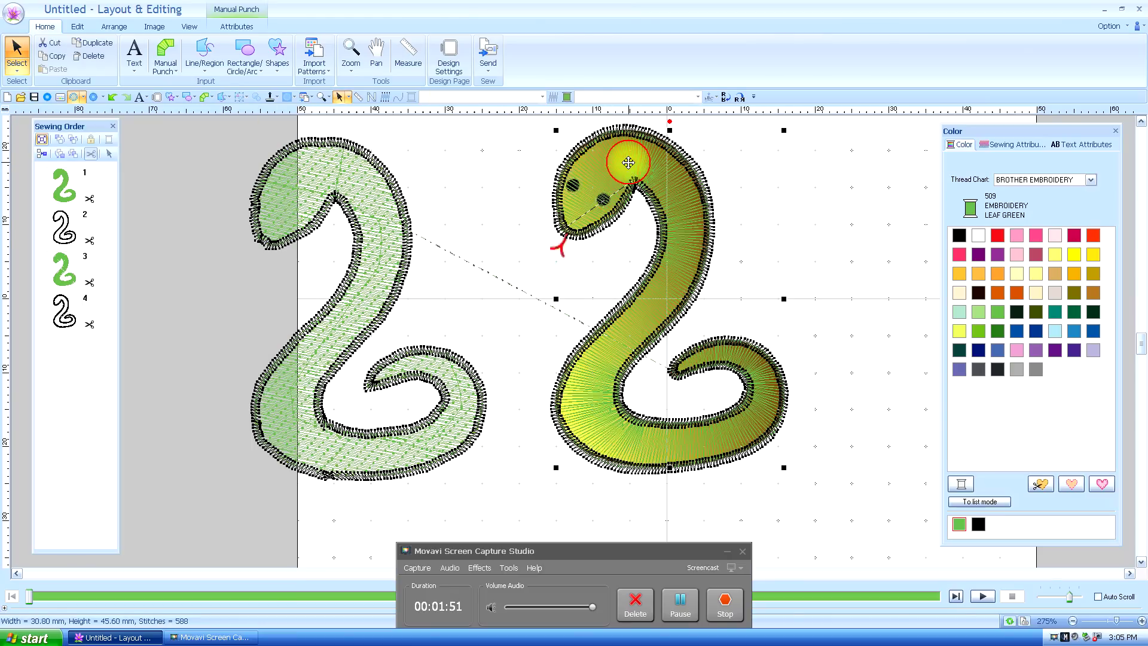
click(231, 13)
click(289, 57)
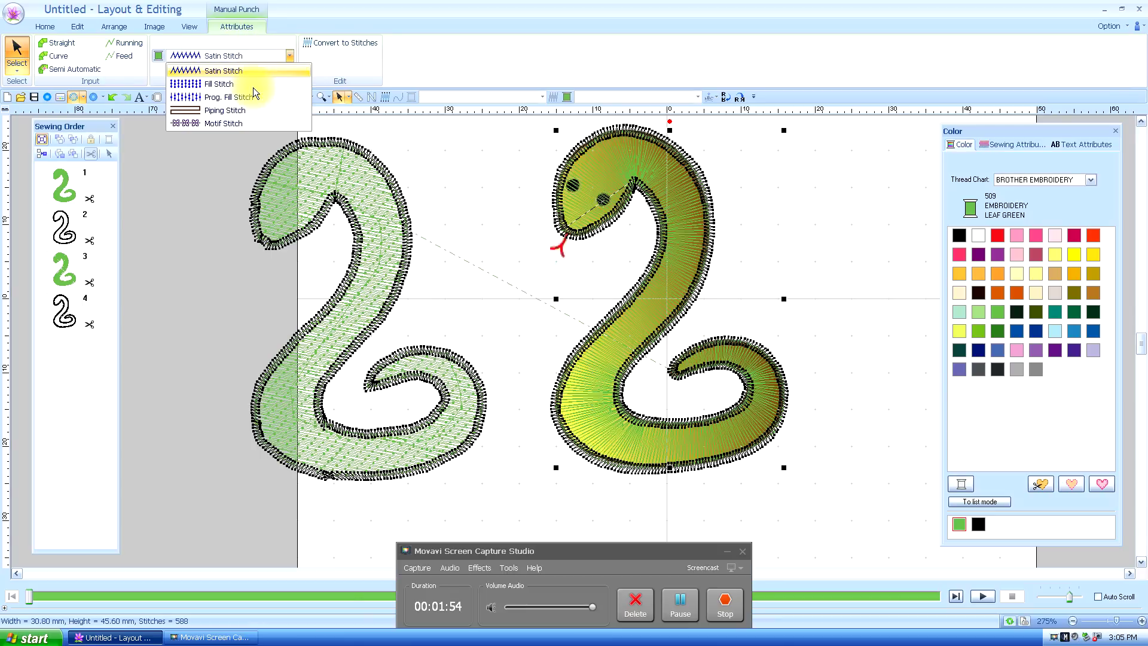
click(216, 83)
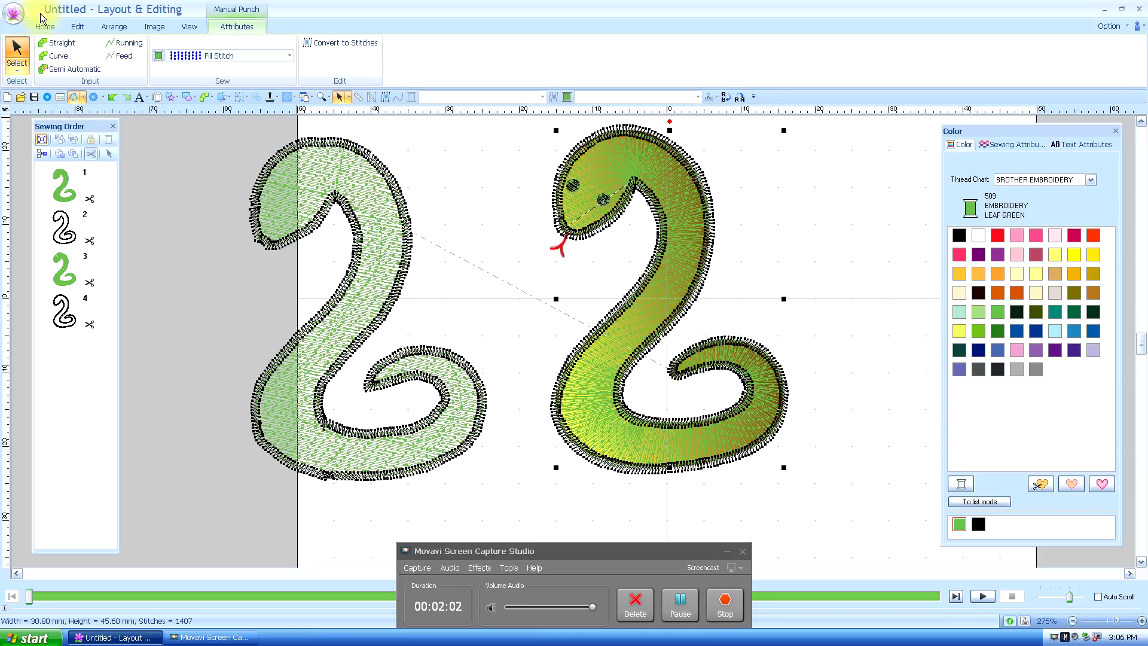
click(40, 27)
click(410, 54)
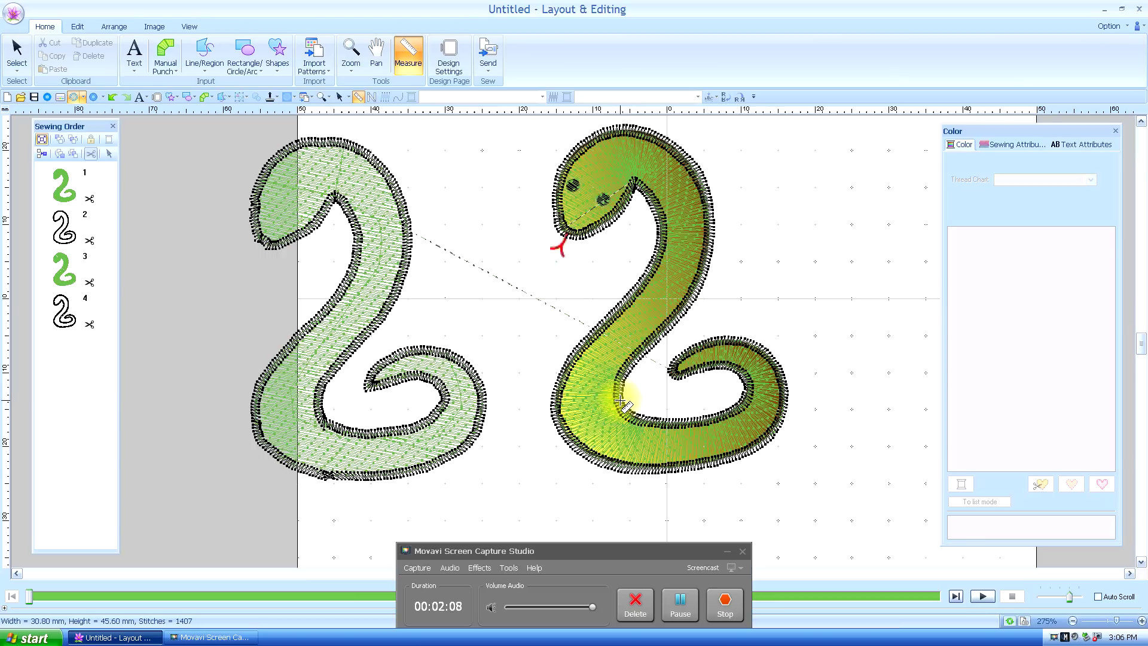
drag(620, 401, 558, 418)
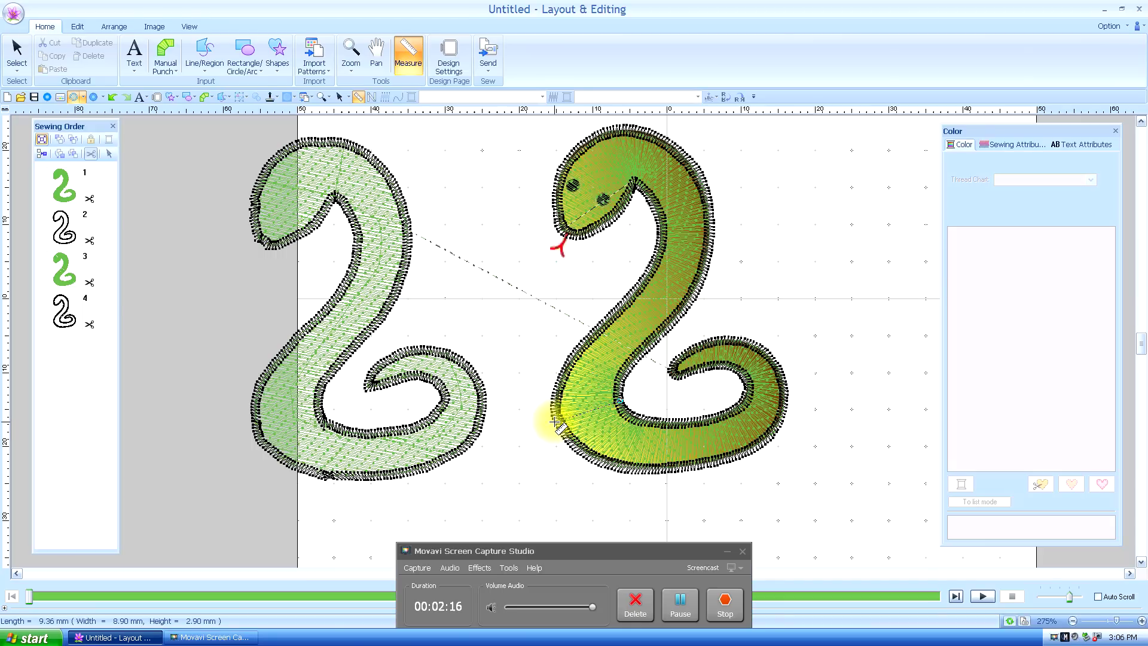
drag(555, 422, 546, 431)
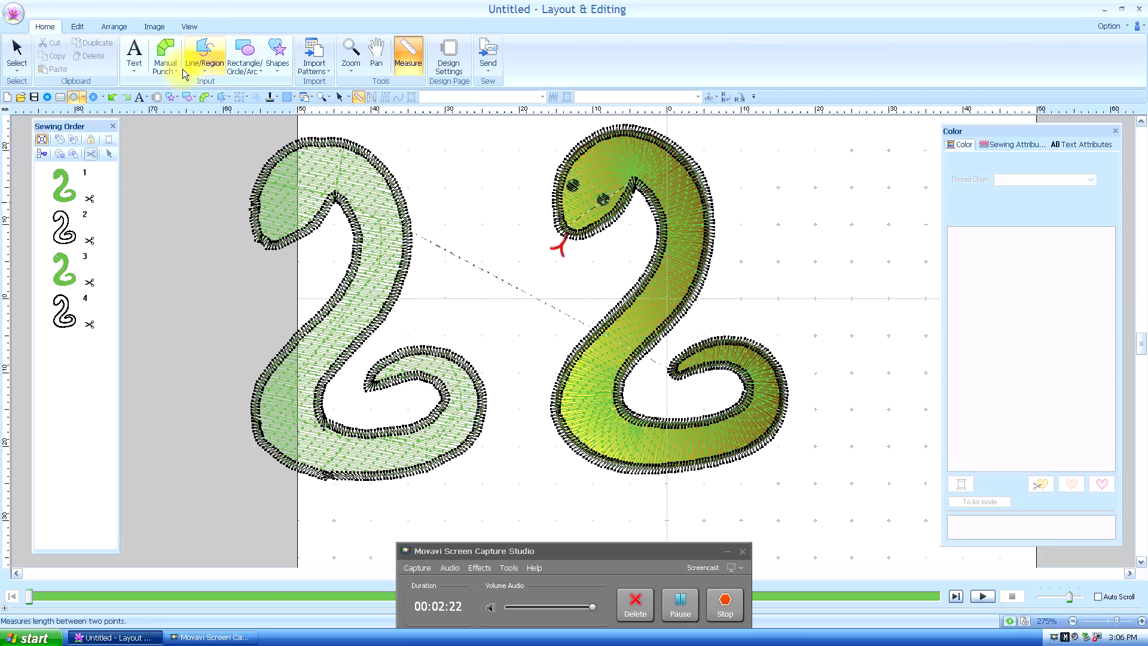
Step: Set the straight-line manual punch stitch type to Satin Stitch
click(162, 55)
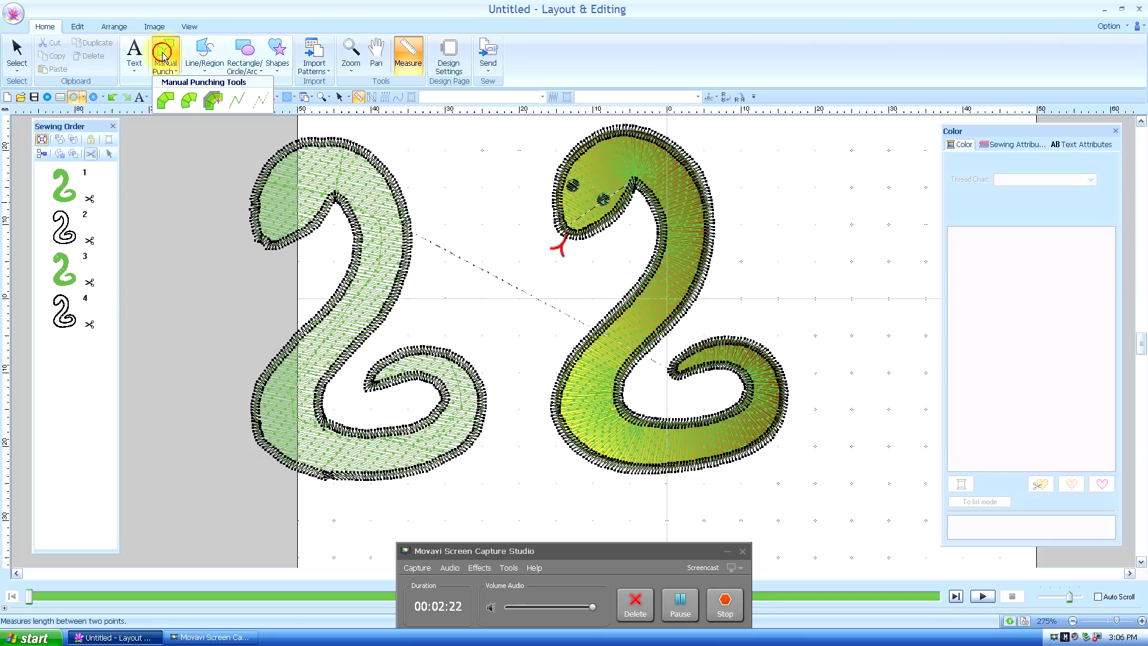
click(166, 100)
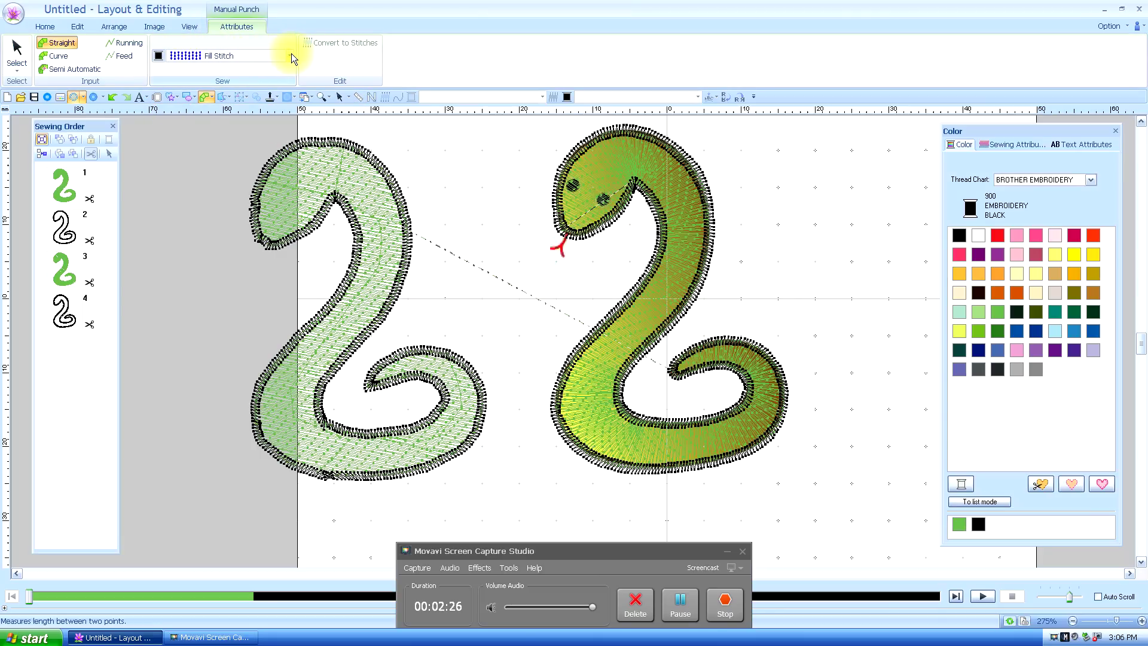
click(290, 56)
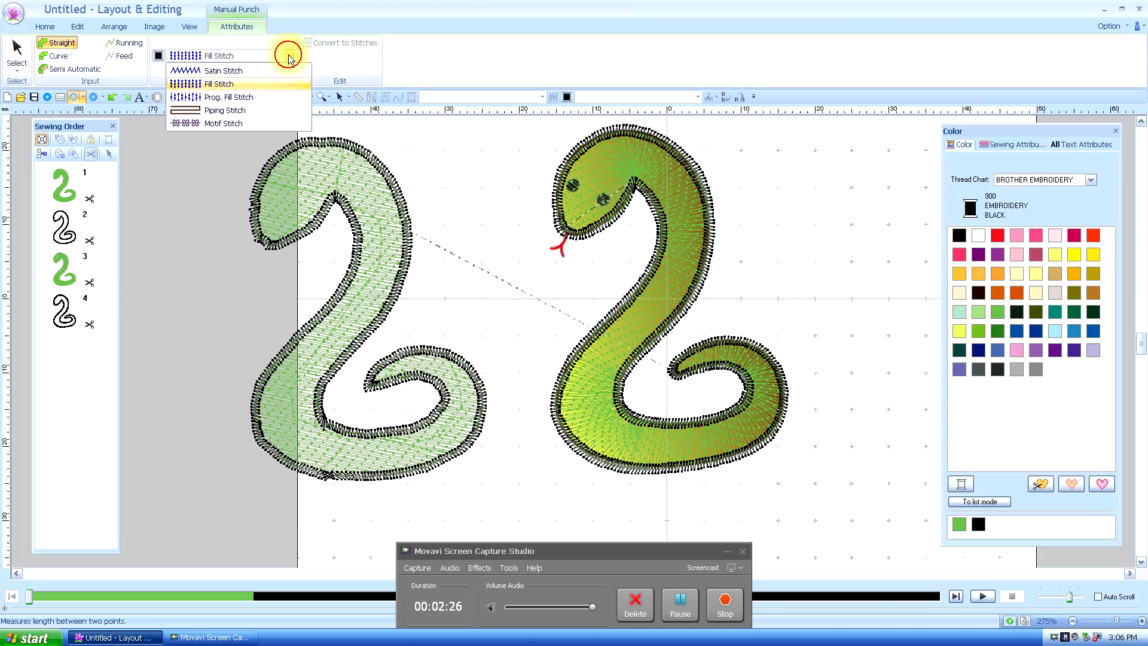
click(233, 71)
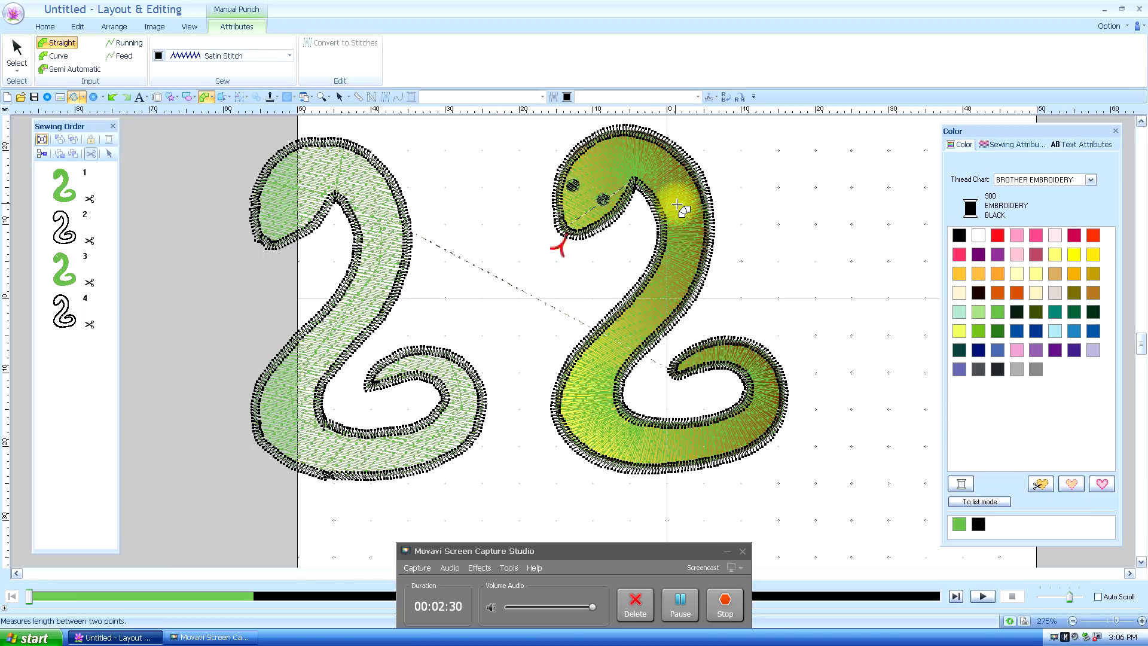
click(18, 41)
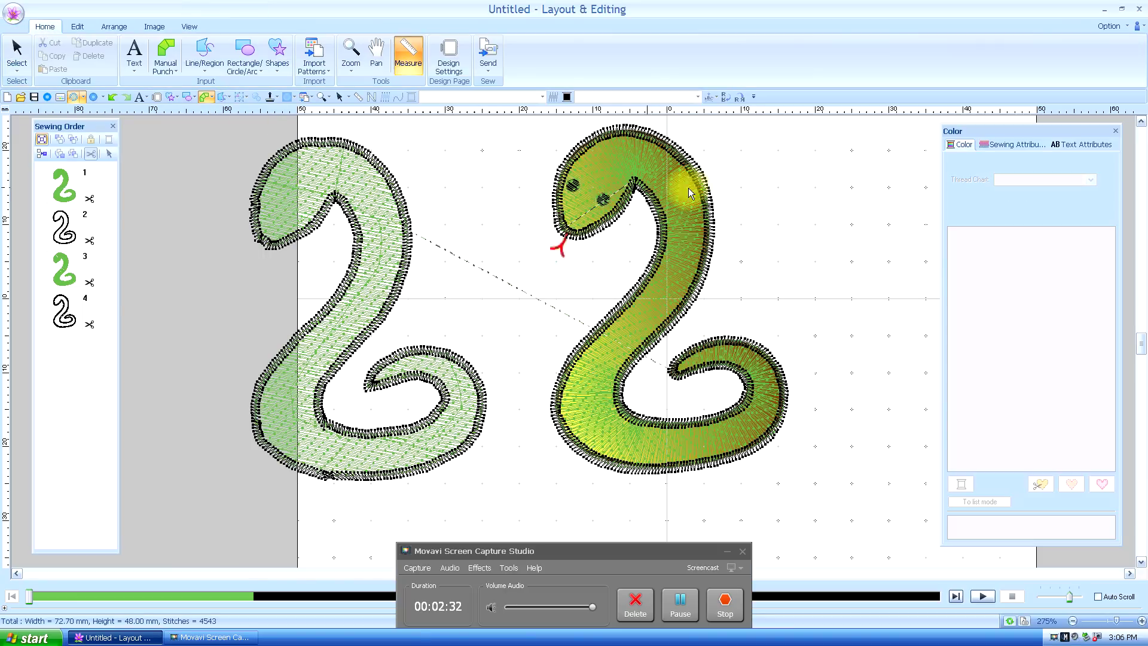
Step: Switch the right snake's green body to Satin Stitch, now 588 stitches
click(688, 198)
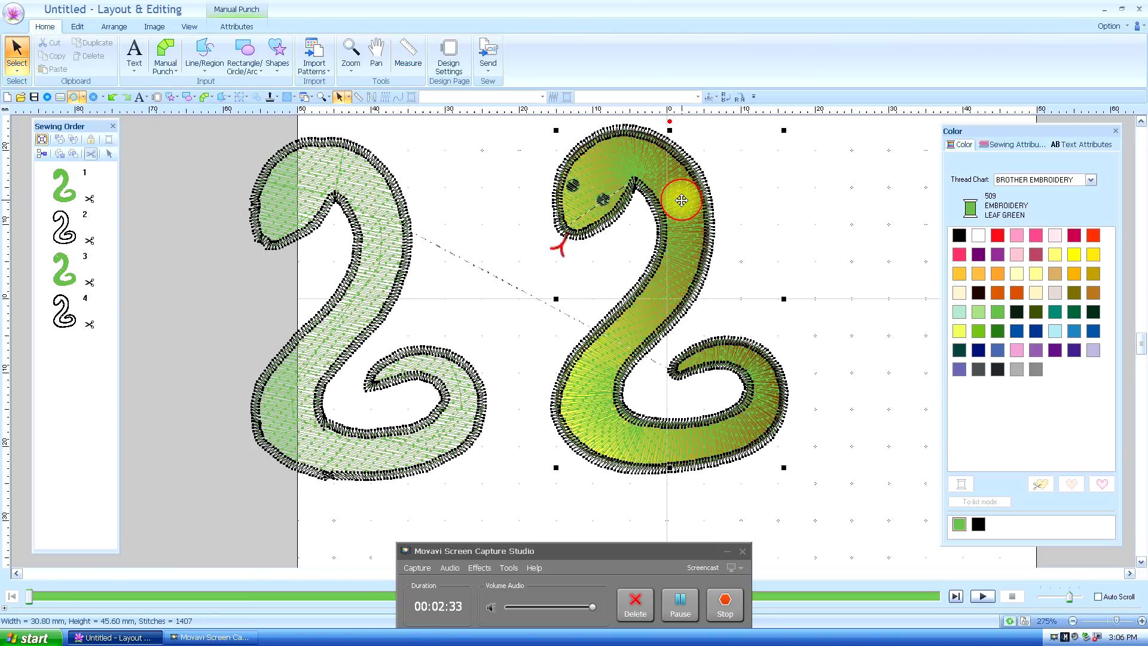
click(165, 55)
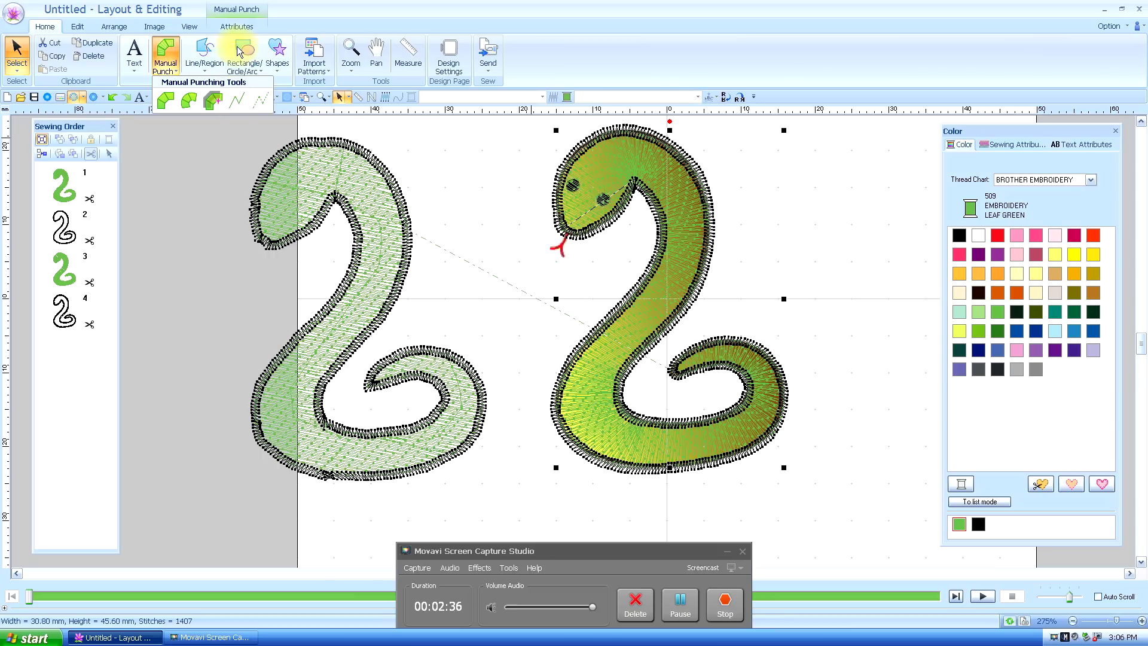
click(237, 26)
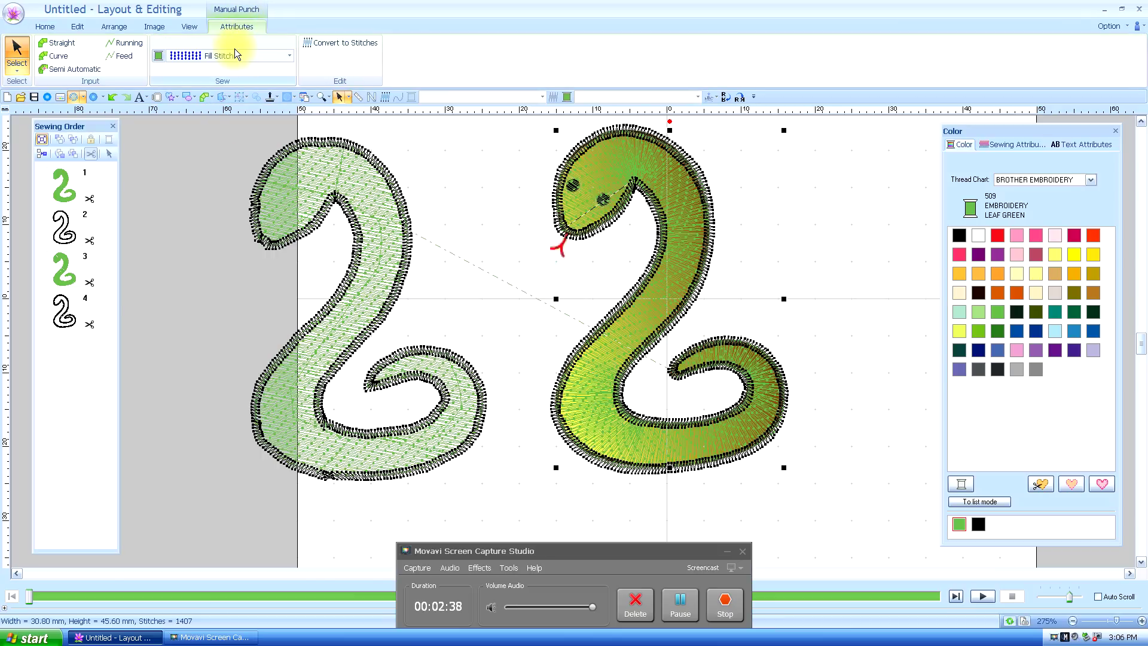
click(288, 57)
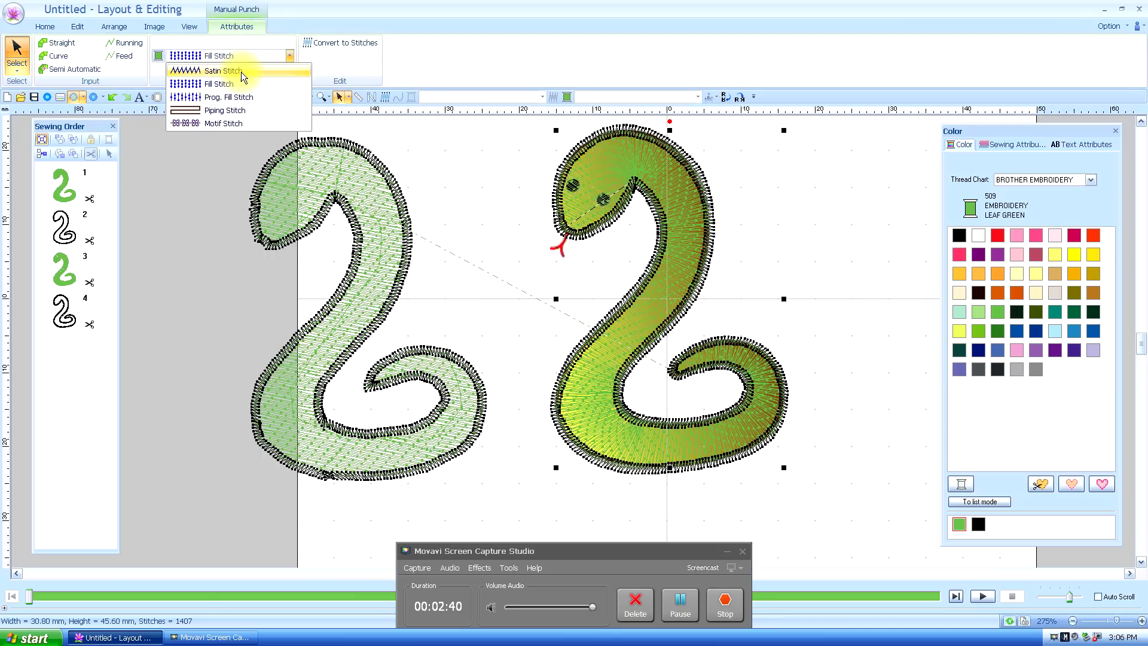
click(243, 72)
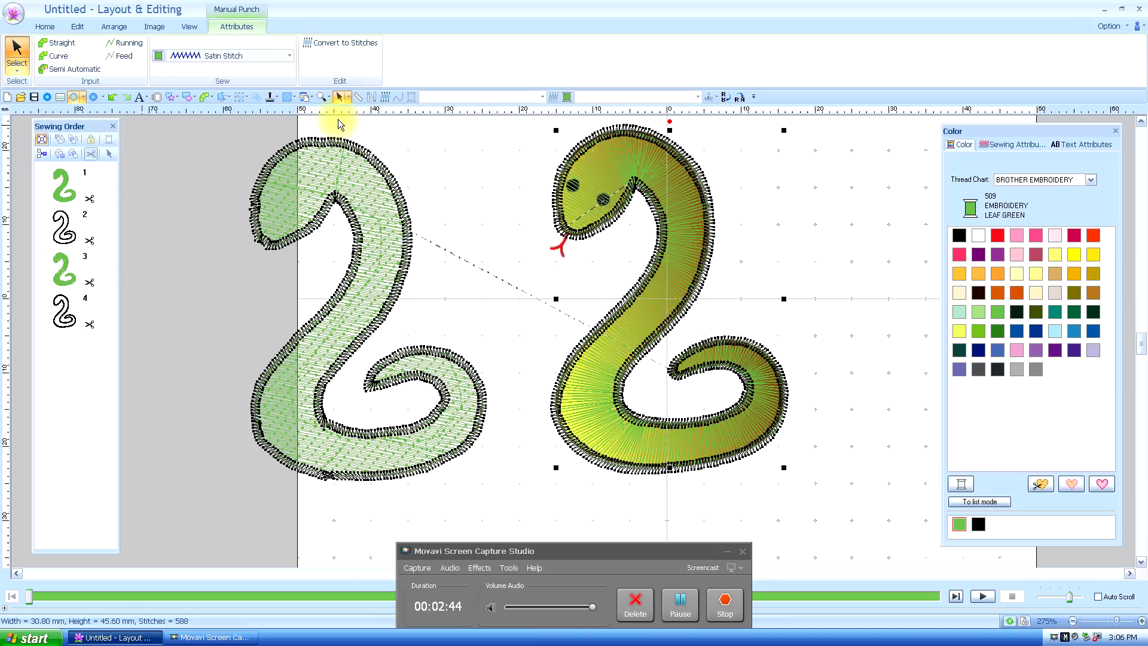
click(45, 27)
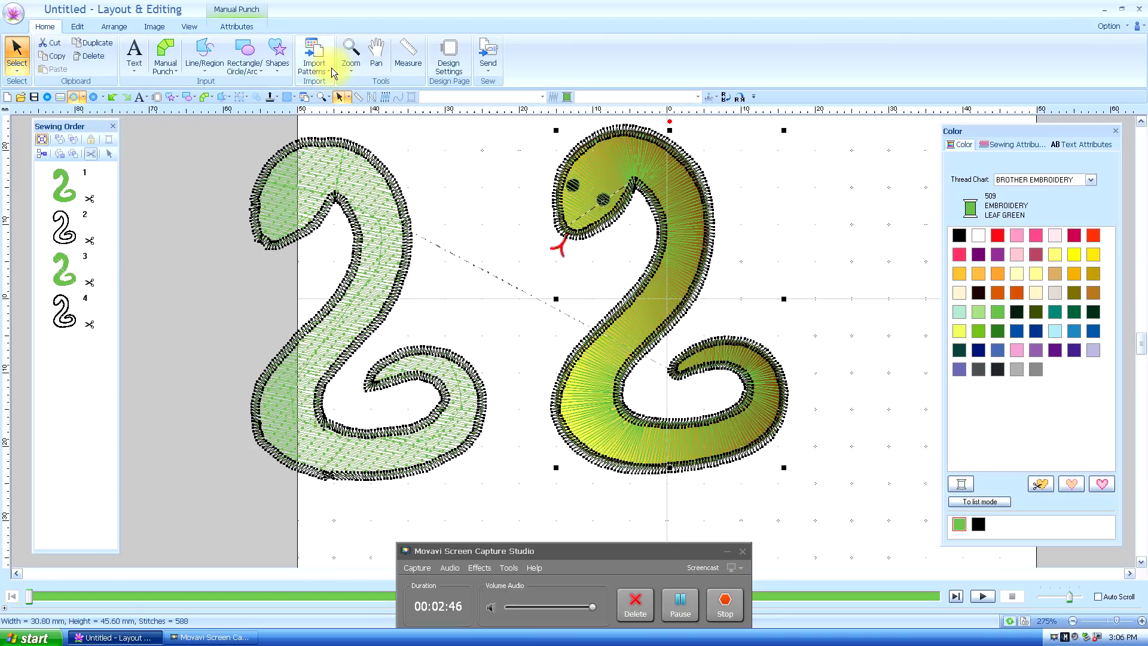
click(351, 51)
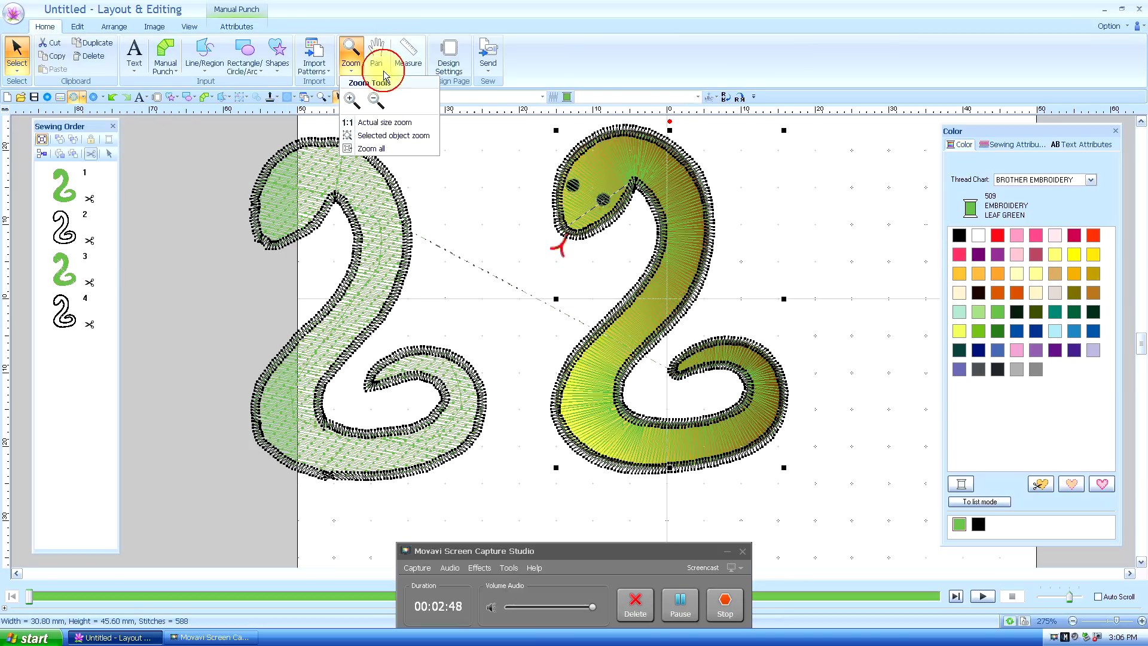
click(359, 84)
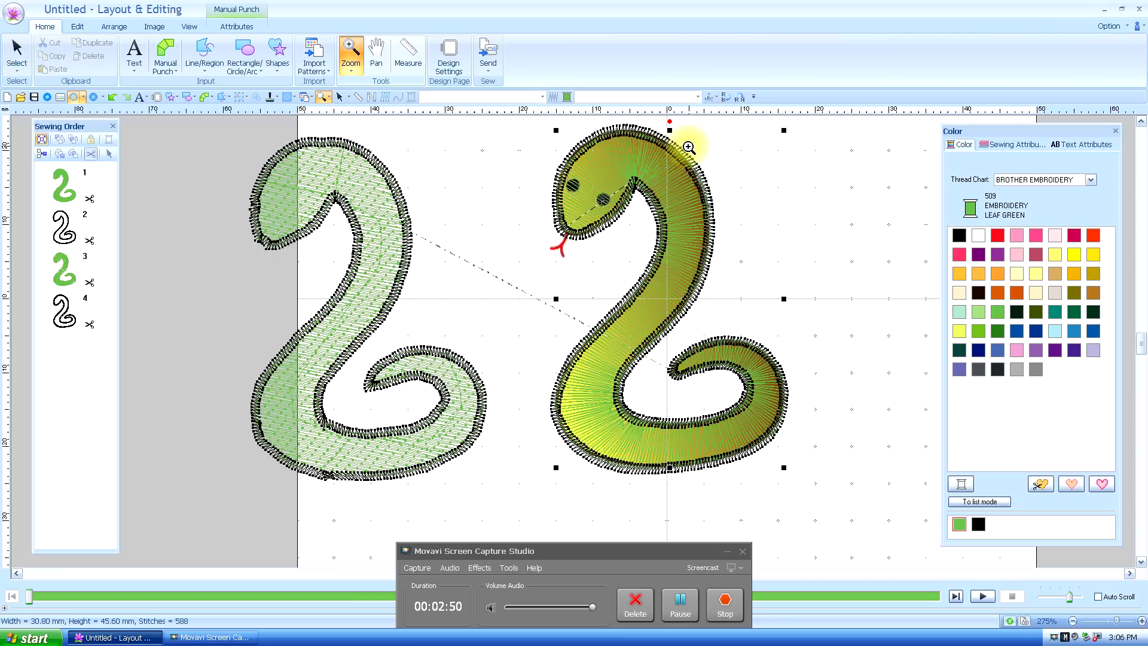
drag(687, 145, 785, 218)
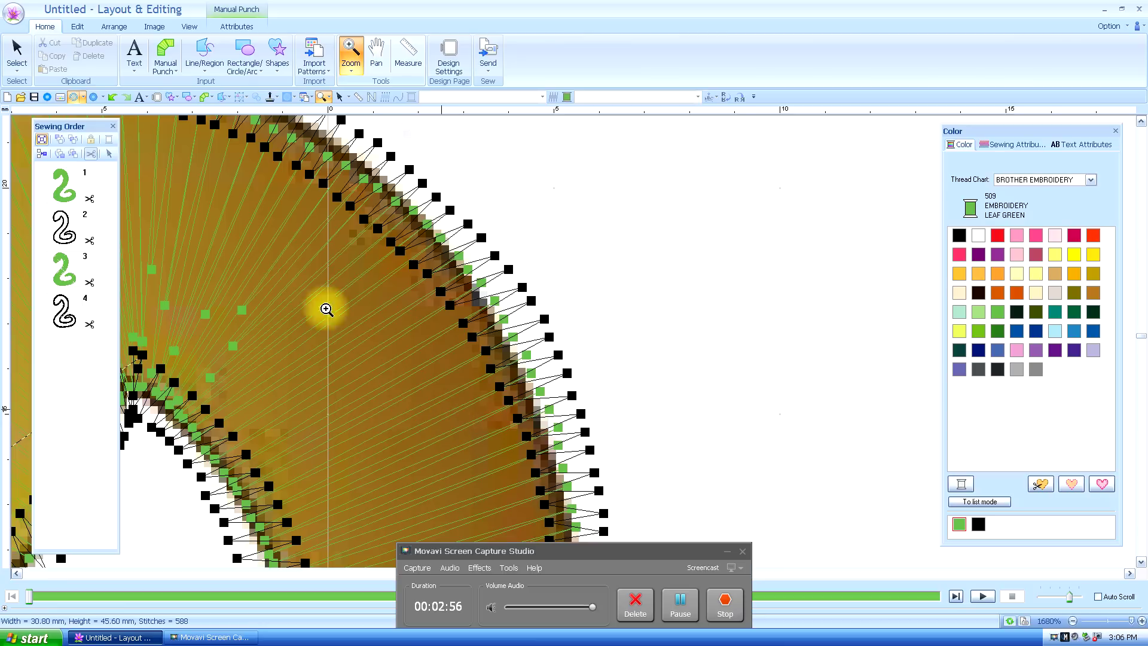
click(18, 55)
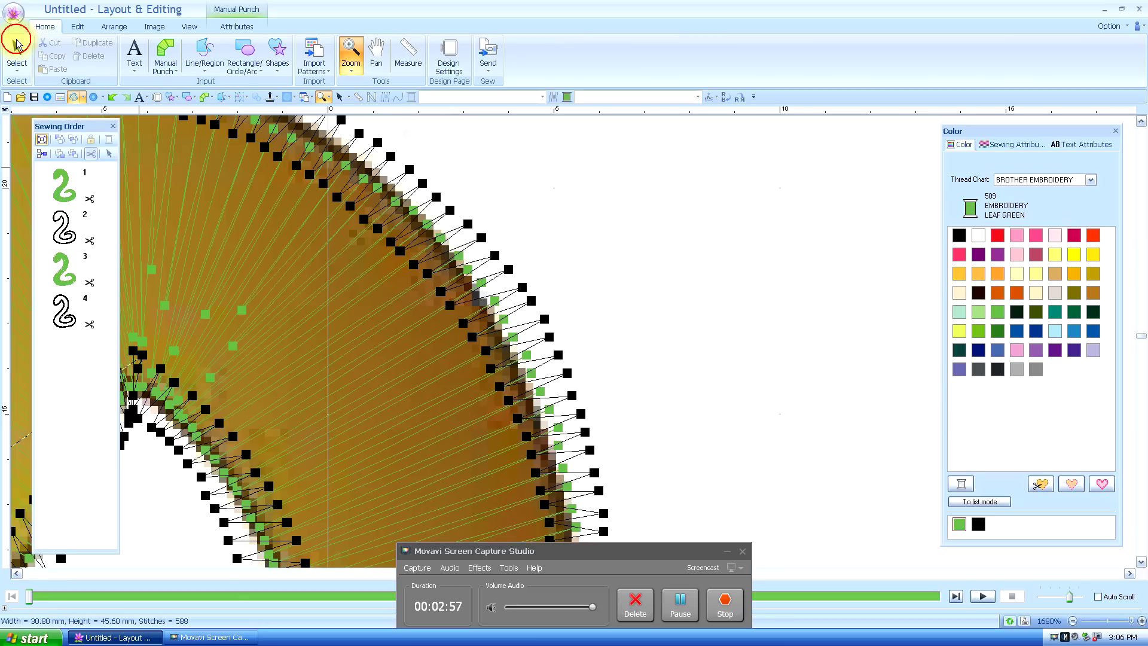
click(408, 54)
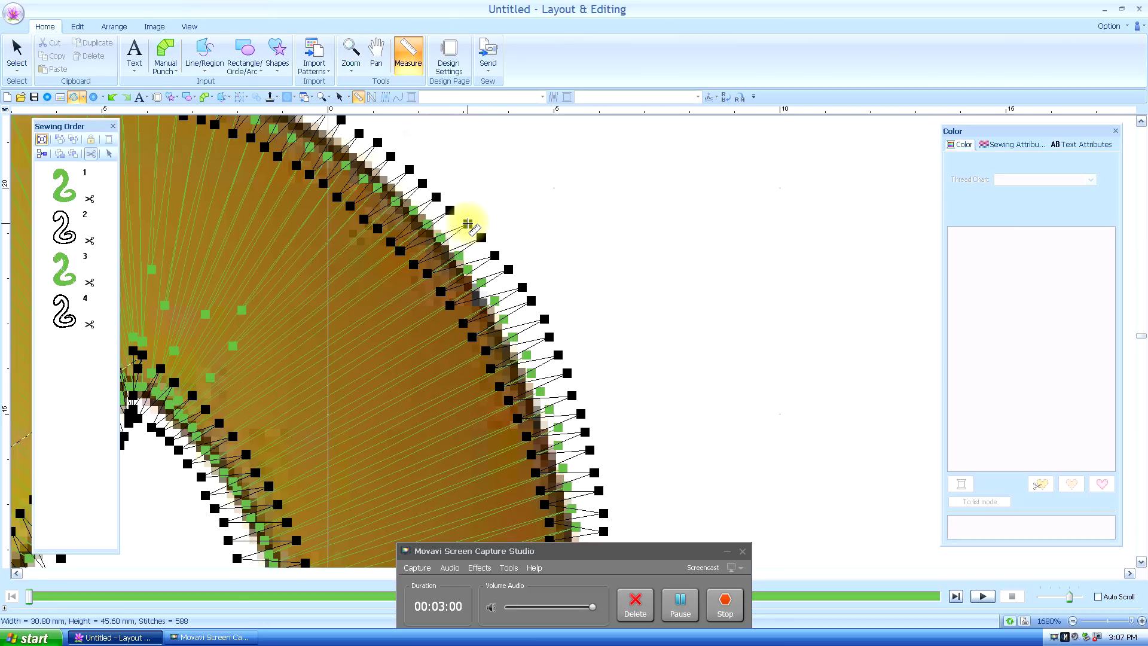
drag(468, 223, 415, 264)
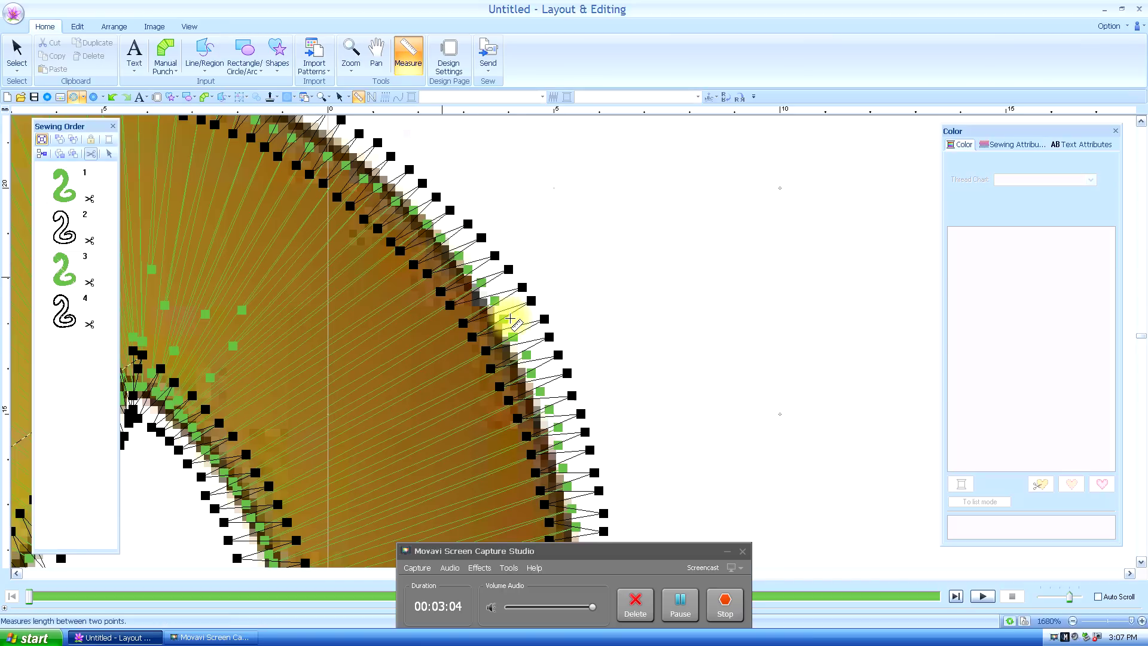
scroll(513, 320, down, 6)
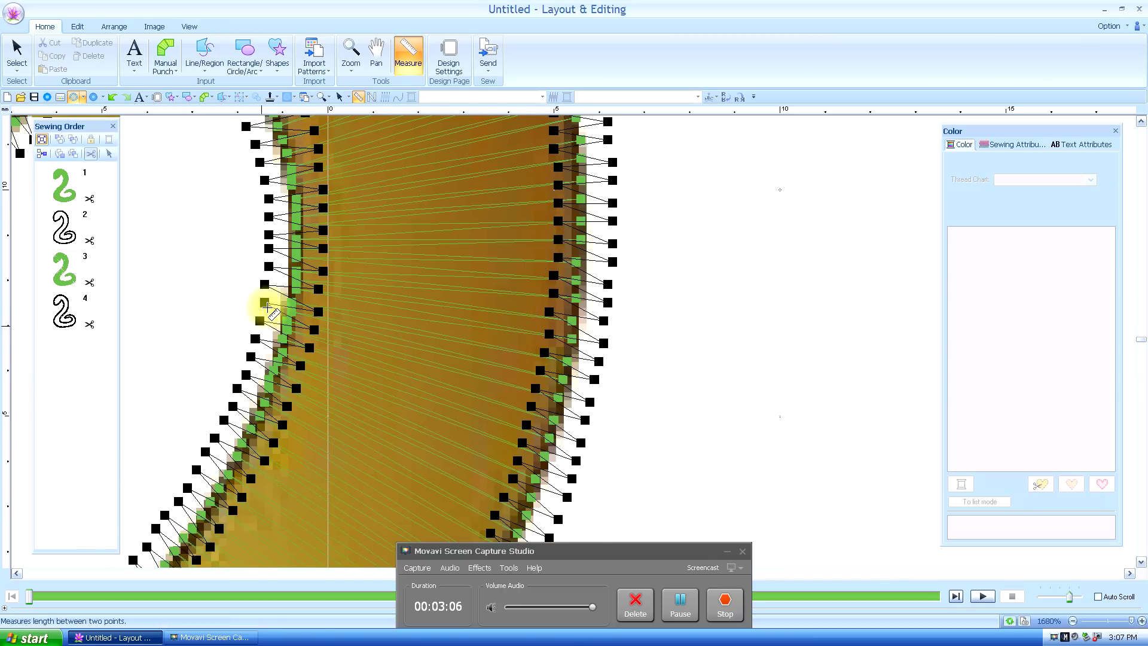
drag(264, 301, 326, 310)
scroll(726, 324, up, 6)
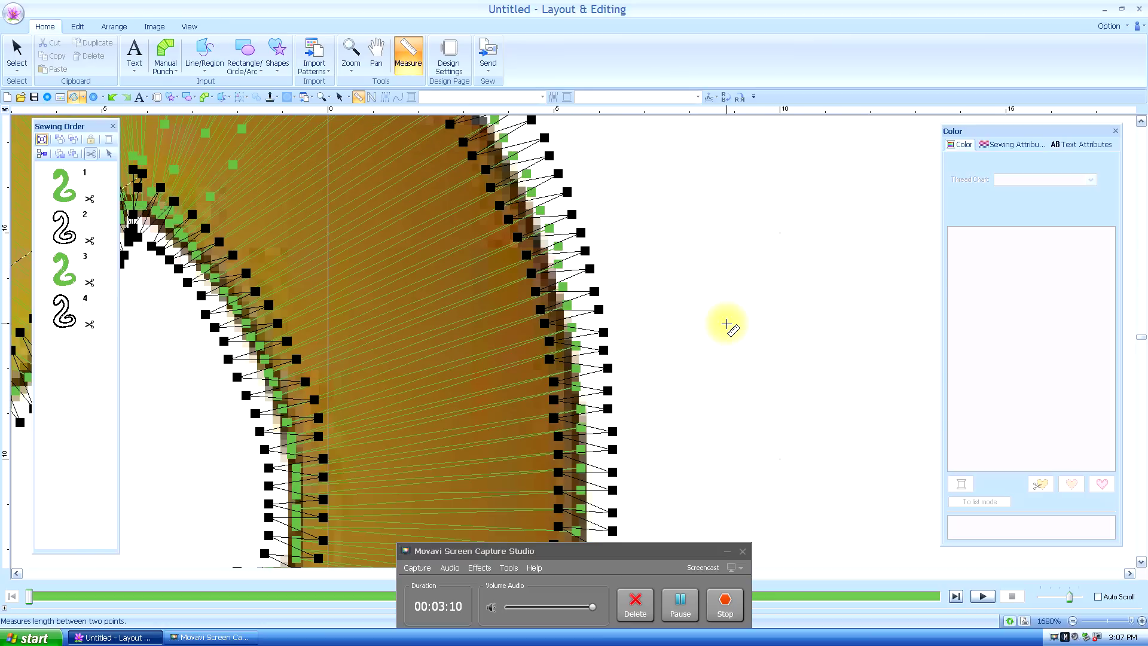
scroll(725, 325, up, 2)
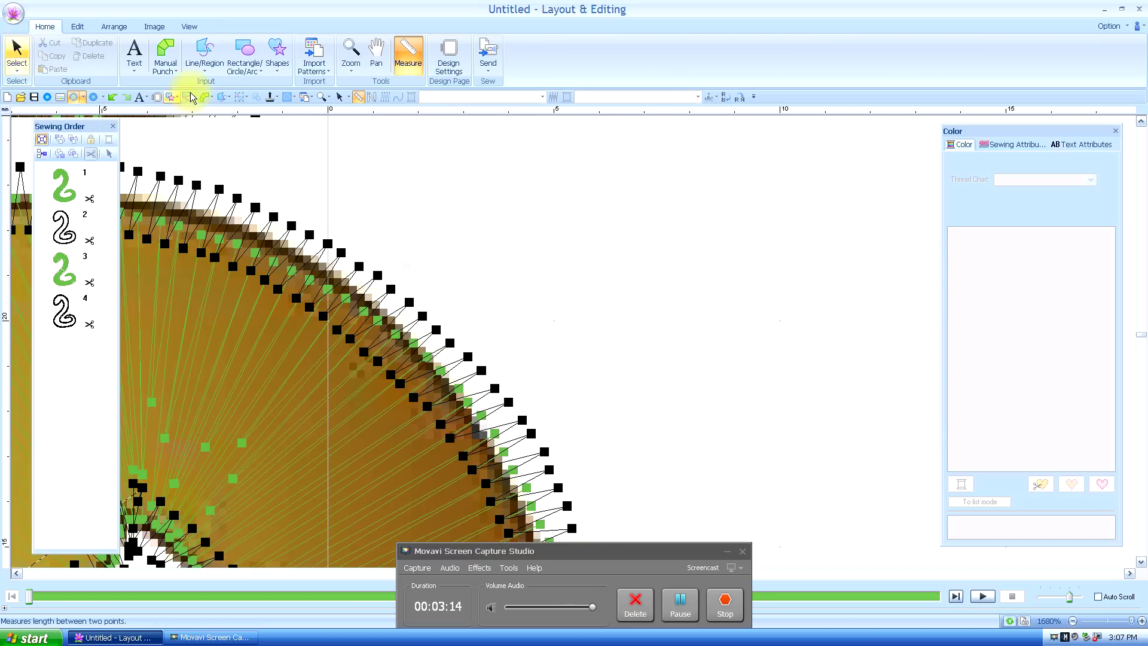
click(353, 53)
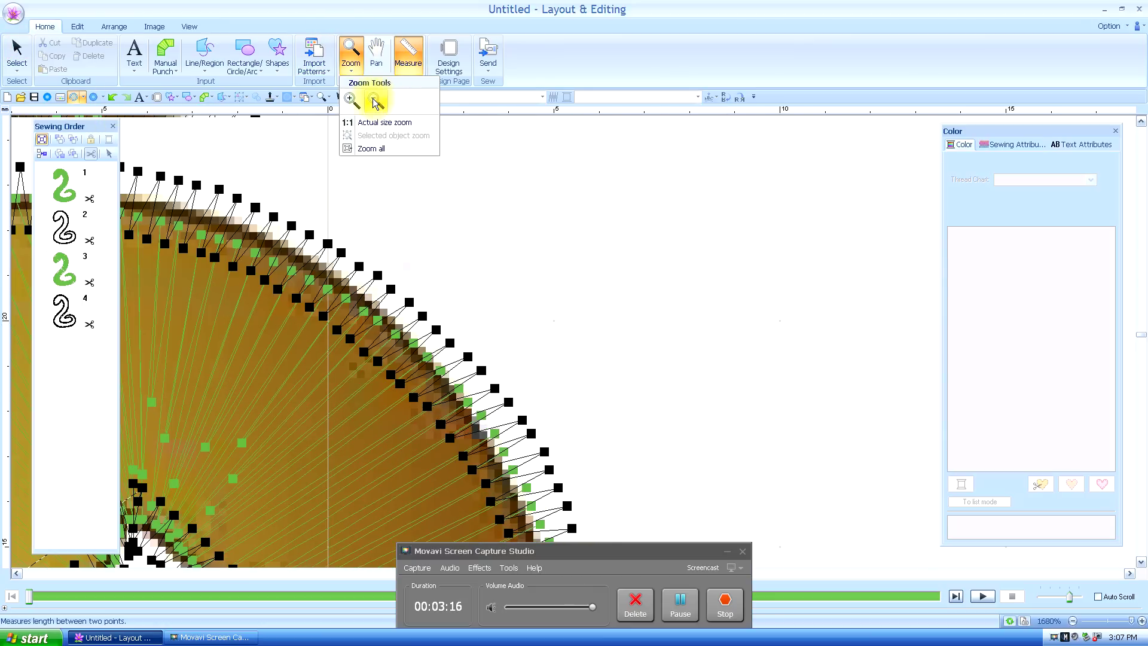
click(374, 103)
click(276, 454)
click(584, 461)
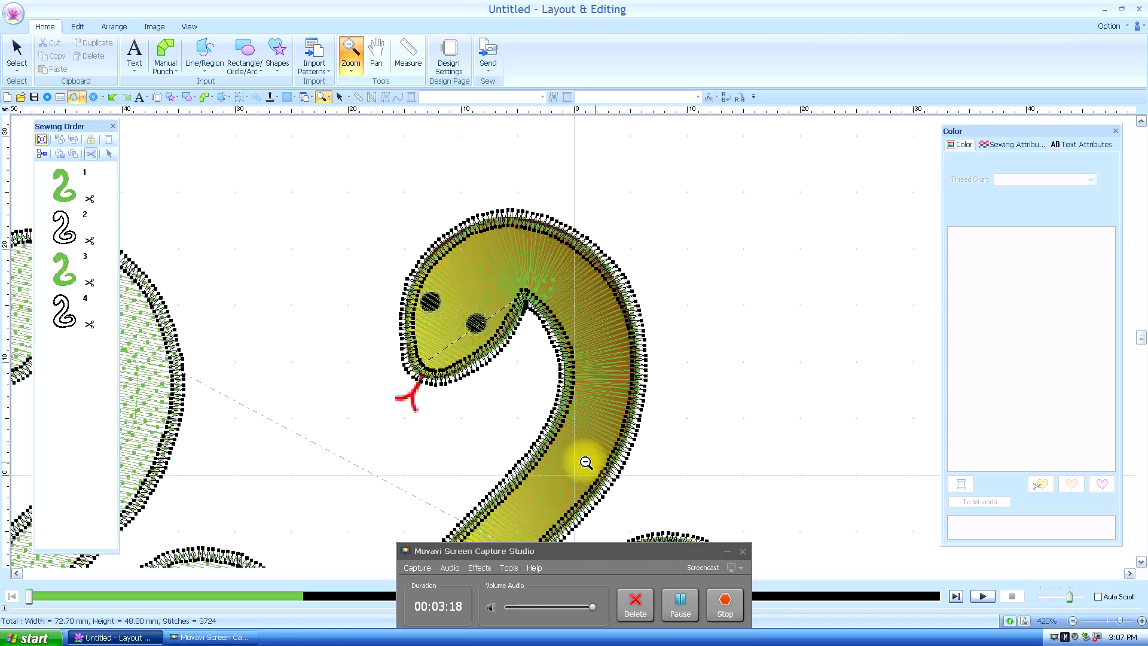
Step: Lower the right snake's black outline density to 3.7 line/mm
click(547, 475)
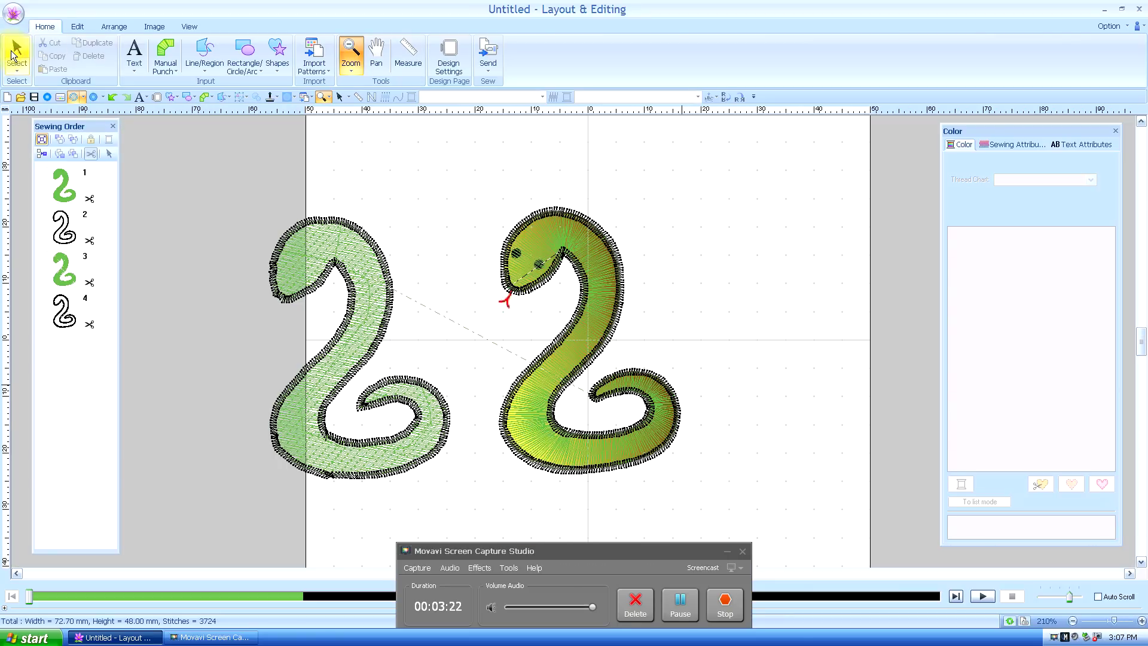
click(609, 241)
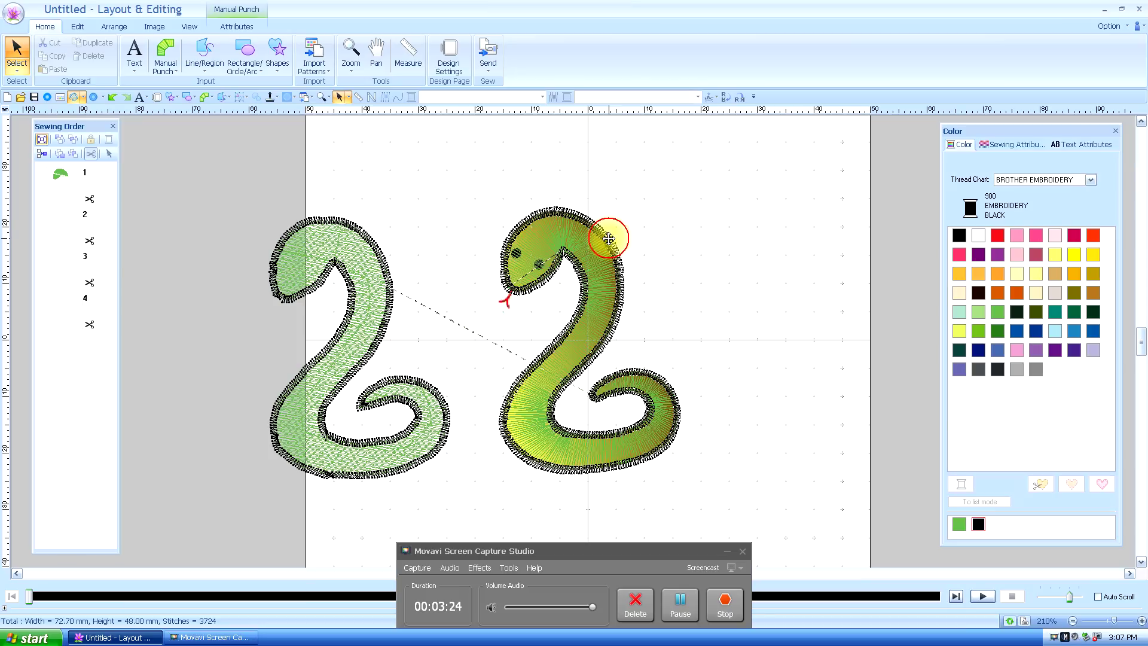
click(1010, 146)
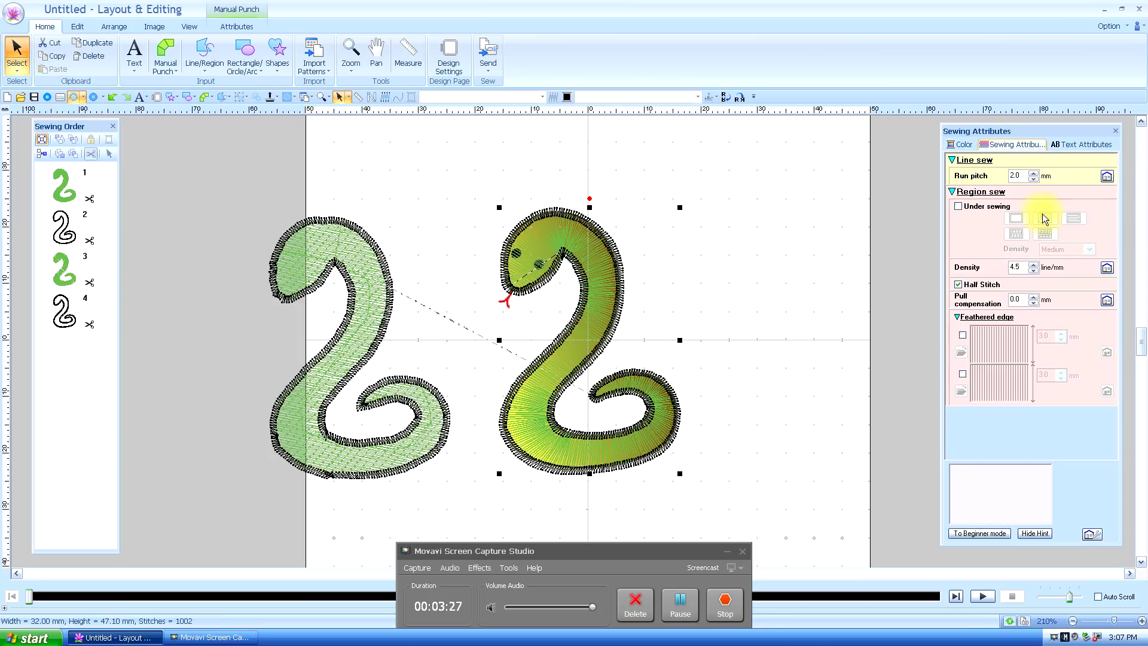
click(1034, 271)
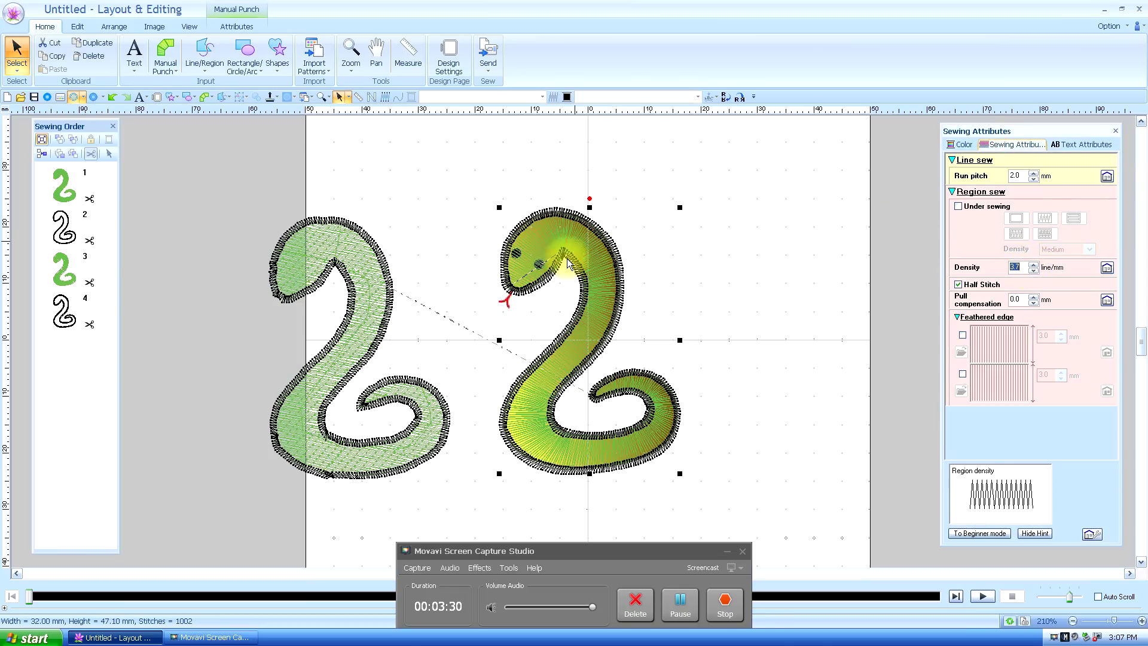